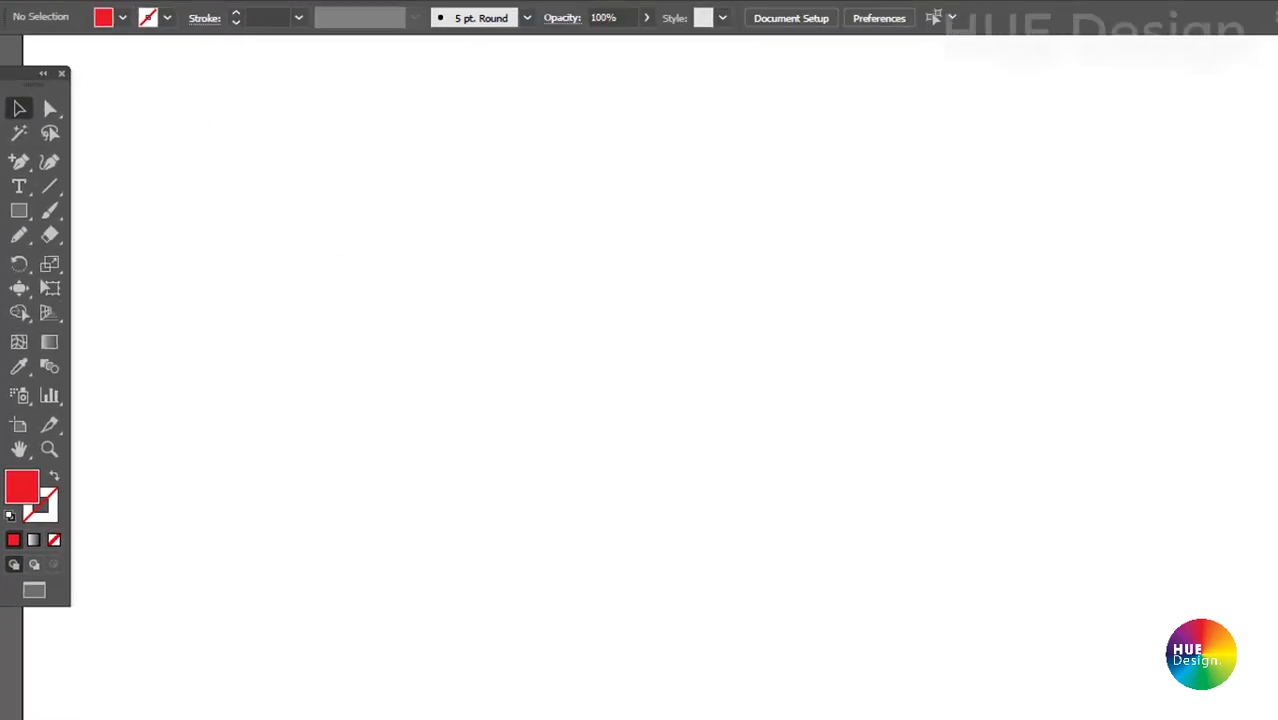
Open the Gradient panel from the right-hand dock beside the blank artboard.
left_click(1260, 353)
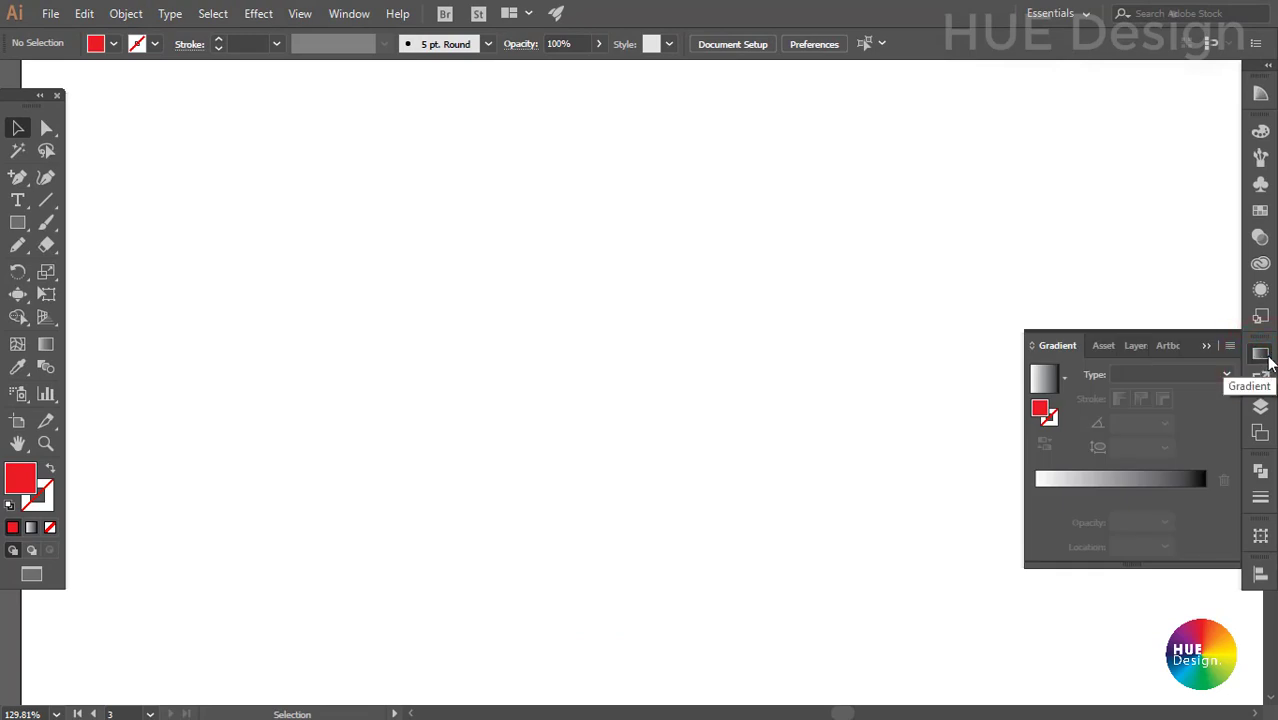
Toggle the Gradient panel via Window > Gradient and its dock icon, leaving it collapsed.
left_click(1260, 353)
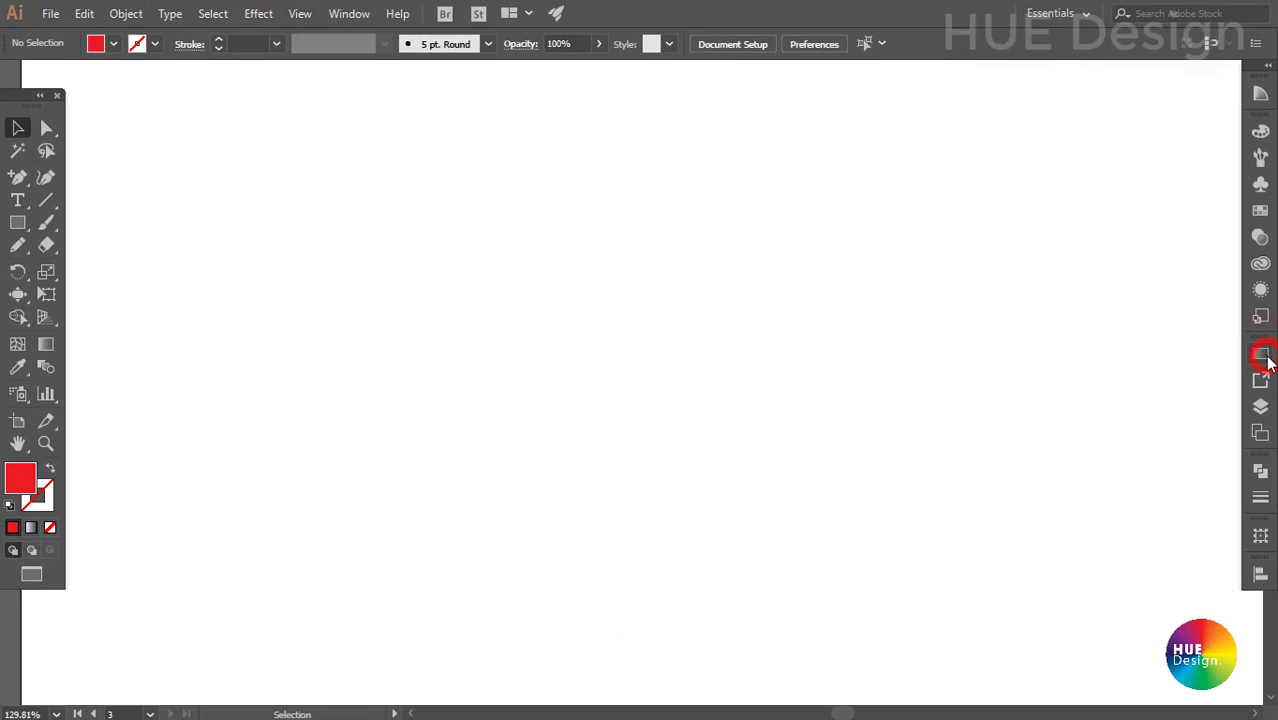
left_click(1260, 353)
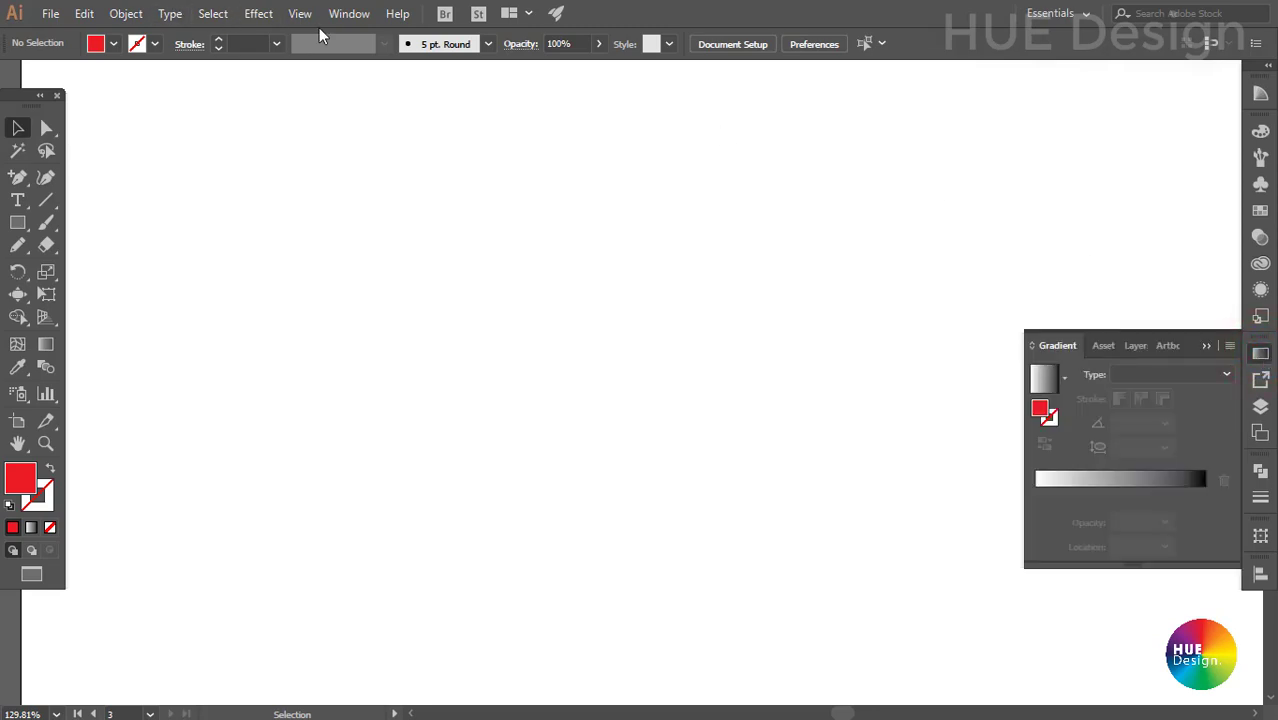
left_click(349, 13)
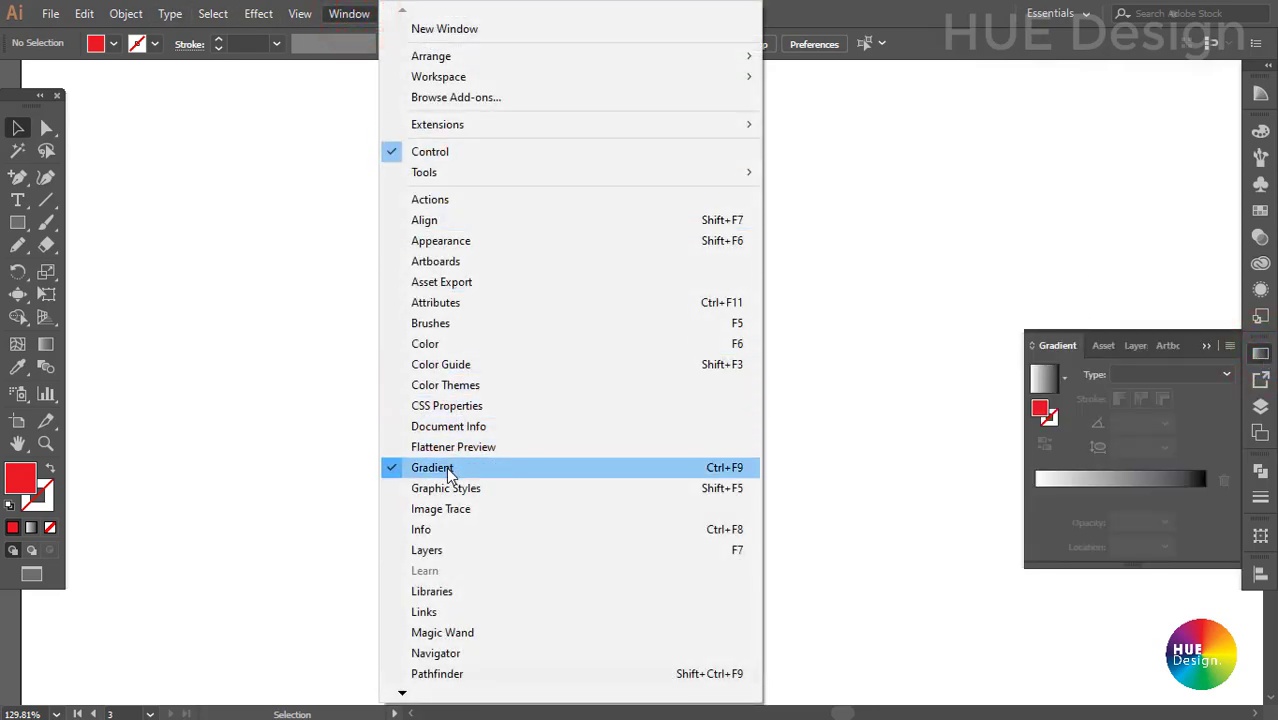
left_click(446, 468)
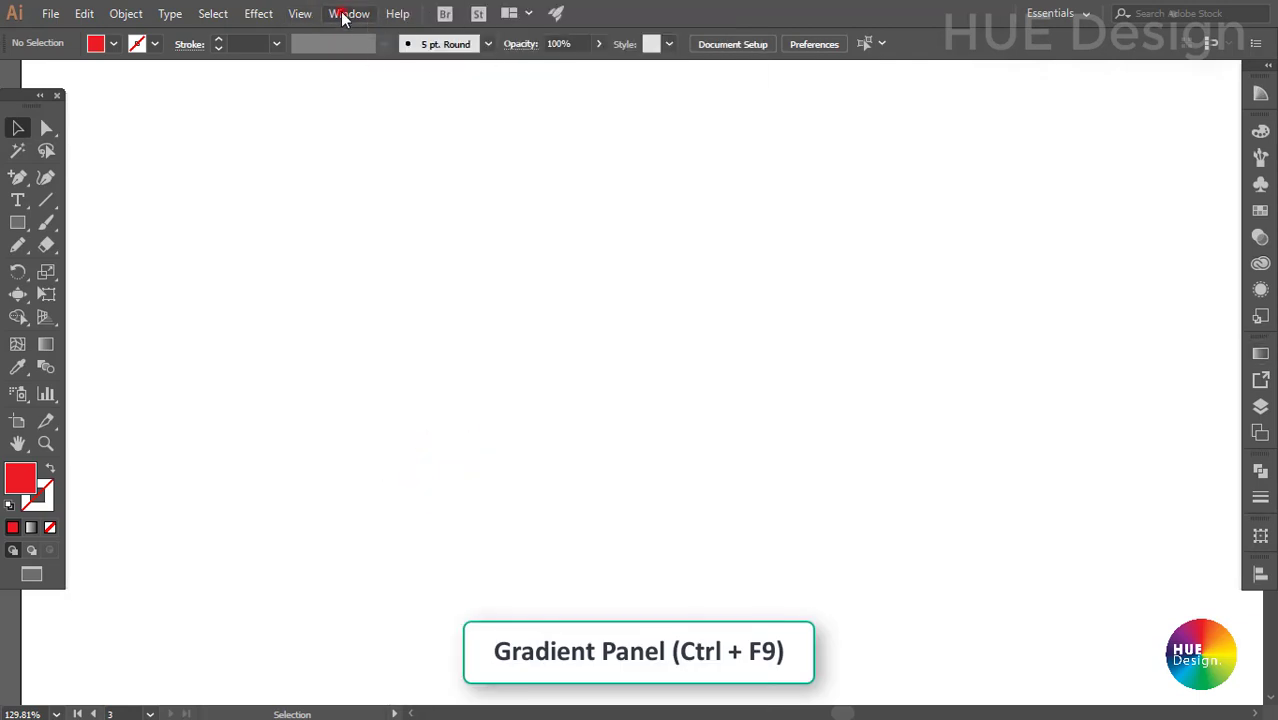
left_click(345, 13)
left_click(432, 468)
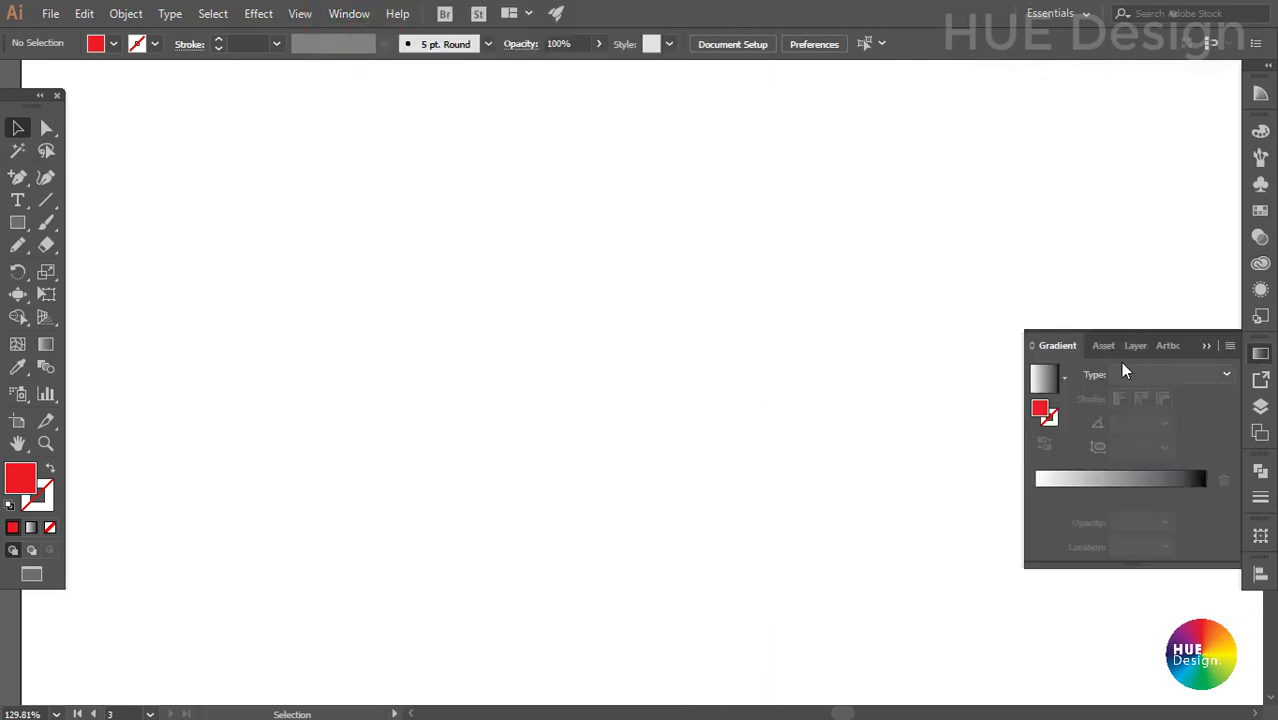
mouse_move(1066, 357)
left_mouse_down()
mouse_move(812, 253)
mouse_move(1260, 346)
left_mouse_up()
left_click(1259, 356)
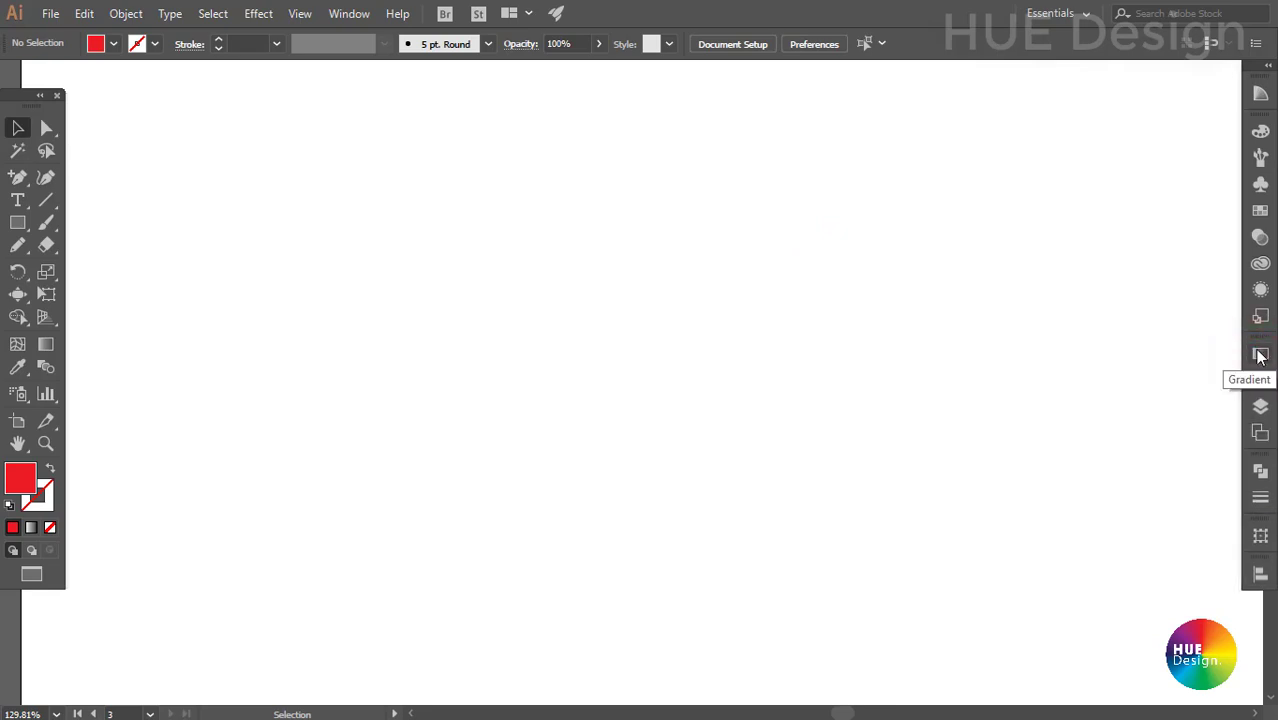
left_click(1259, 355)
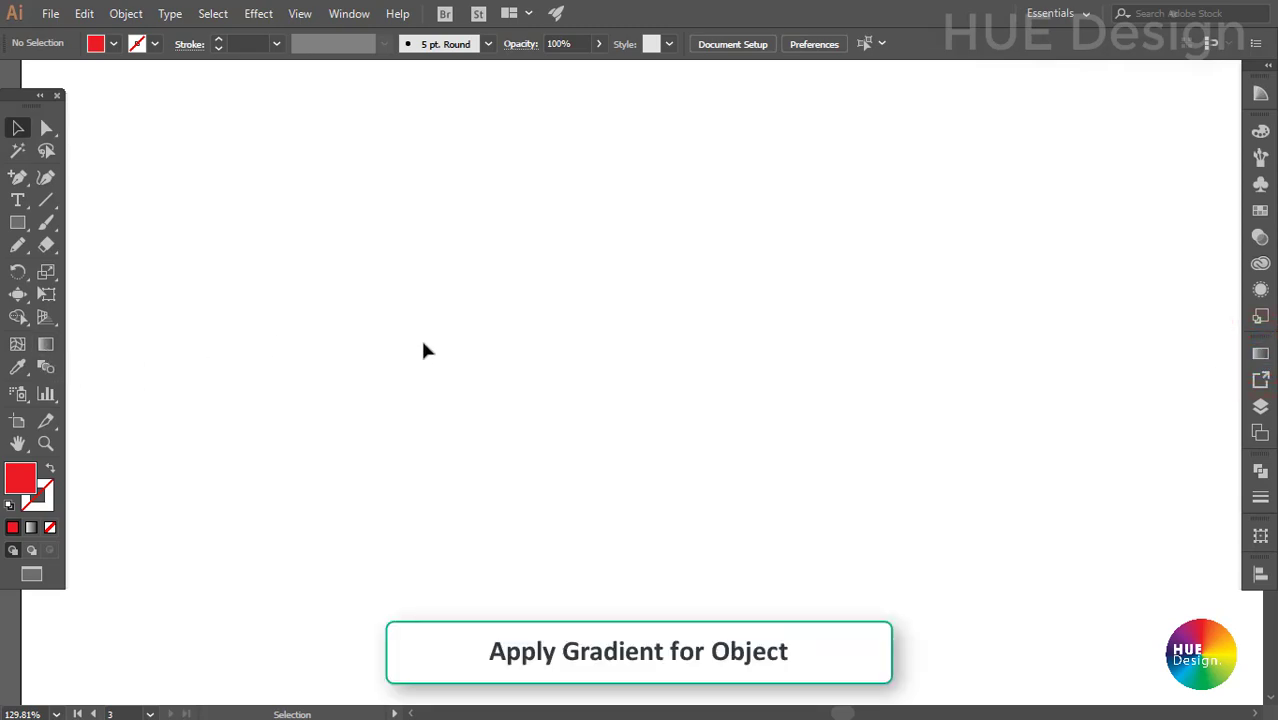
Draw a square and fill it with the default white-to-black linear gradient at 0°.
left_click(19, 224)
mouse_move(290, 176)
left_mouse_down()
mouse_move(634, 489)
mouse_move(640, 524)
left_mouse_up()
left_click(18, 128)
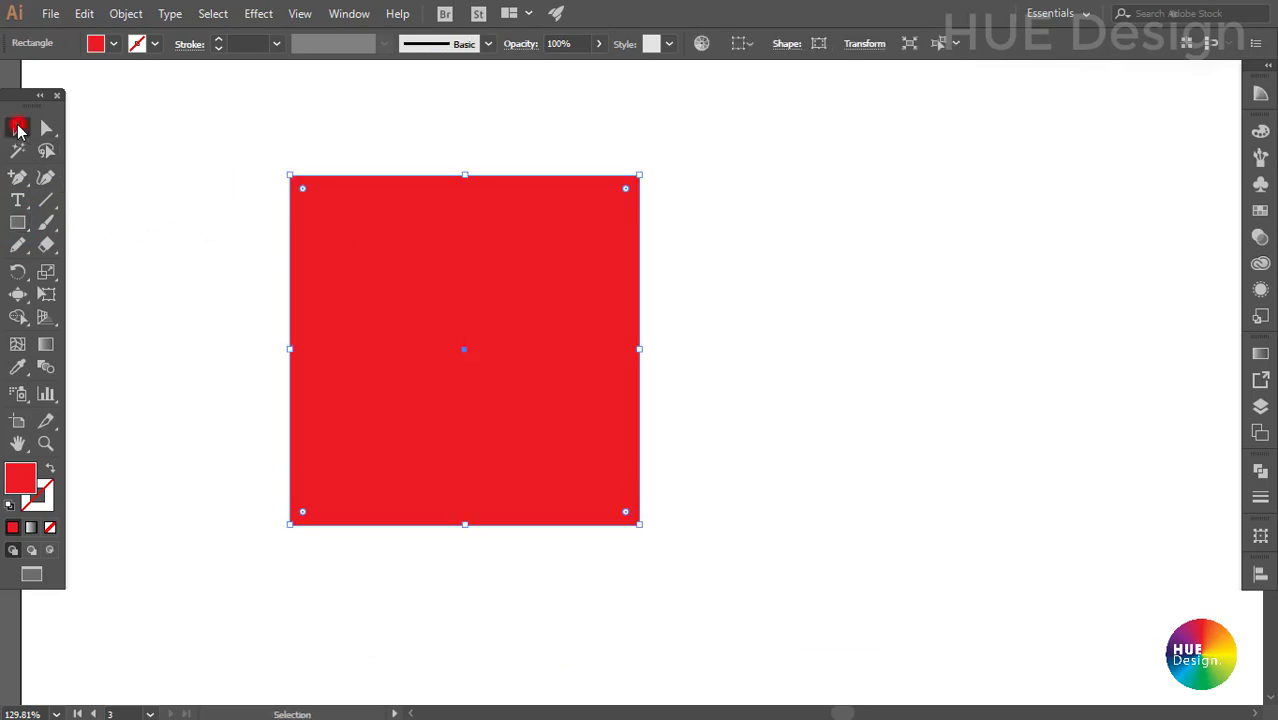
left_click_drag(740, 350, 443, 260)
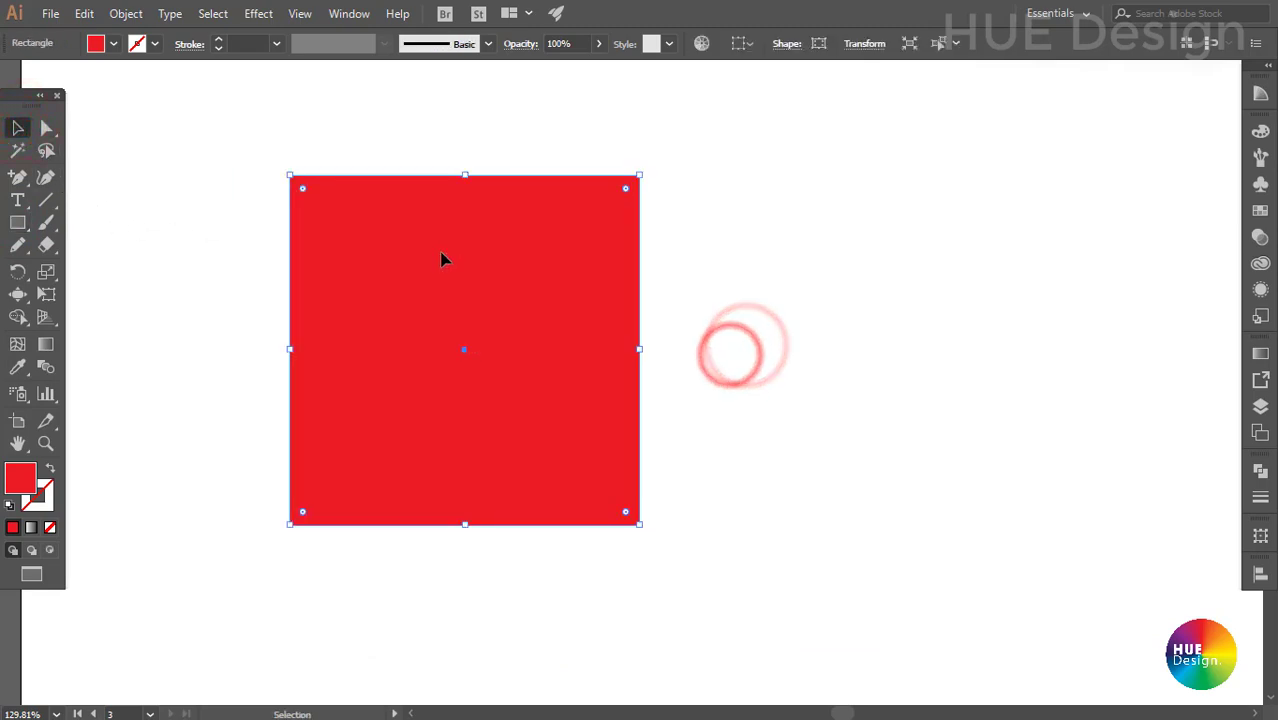
left_click(1260, 354)
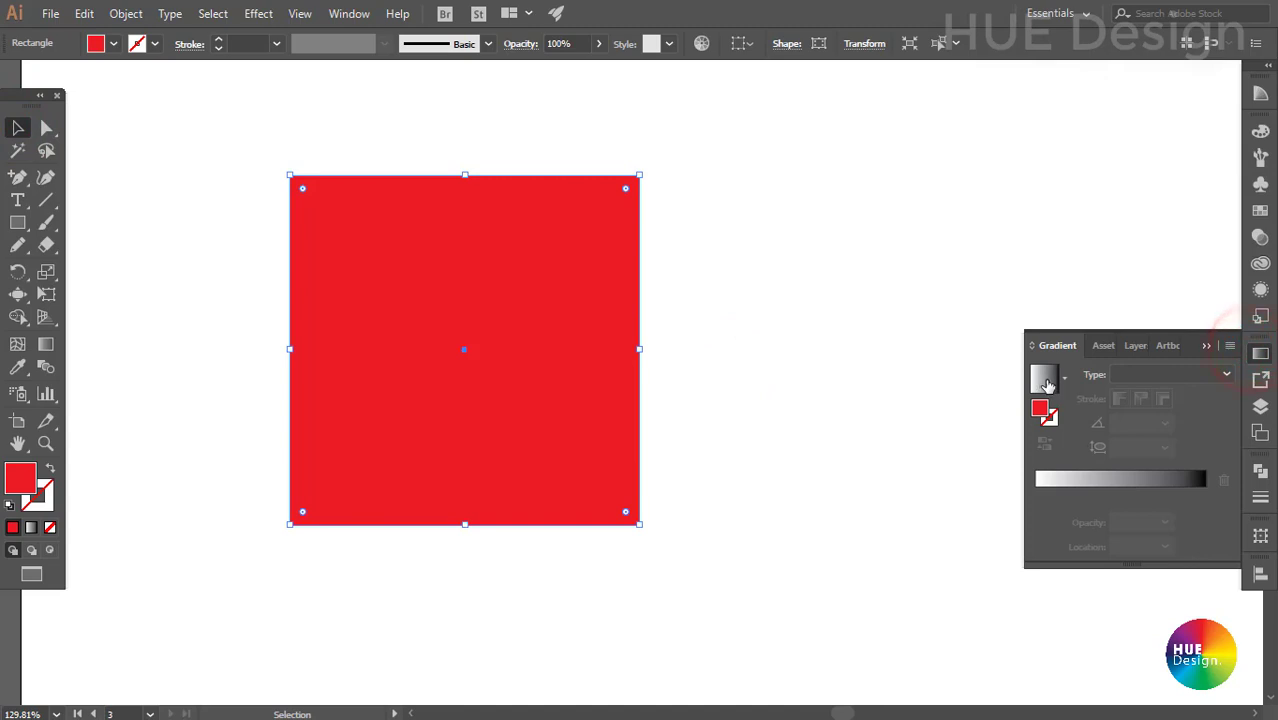
left_click(1044, 381)
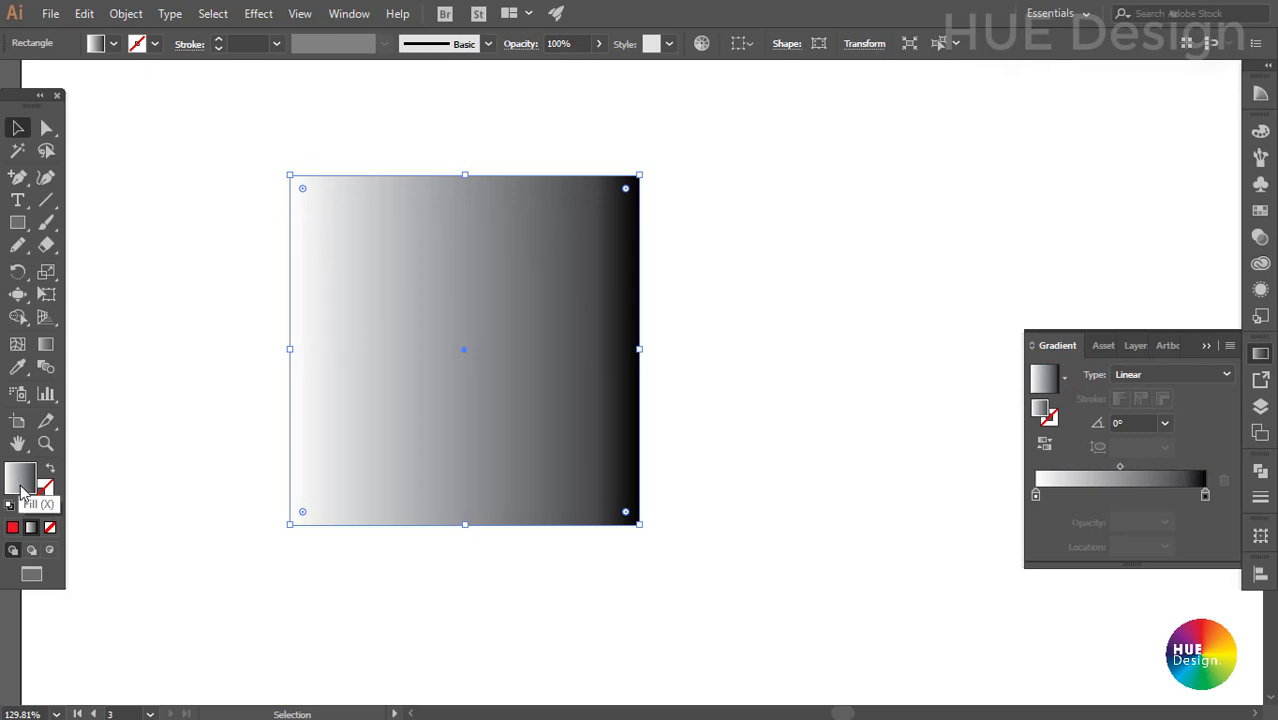
Re-aim the square's gradient with the Gradient Tool to -97.1°, light top to dark bottom.
left_click(48, 344)
mouse_move(371, 232)
left_mouse_down()
mouse_move(457, 407)
mouse_move(522, 459)
left_mouse_up()
left_click_drag(348, 471, 632, 237)
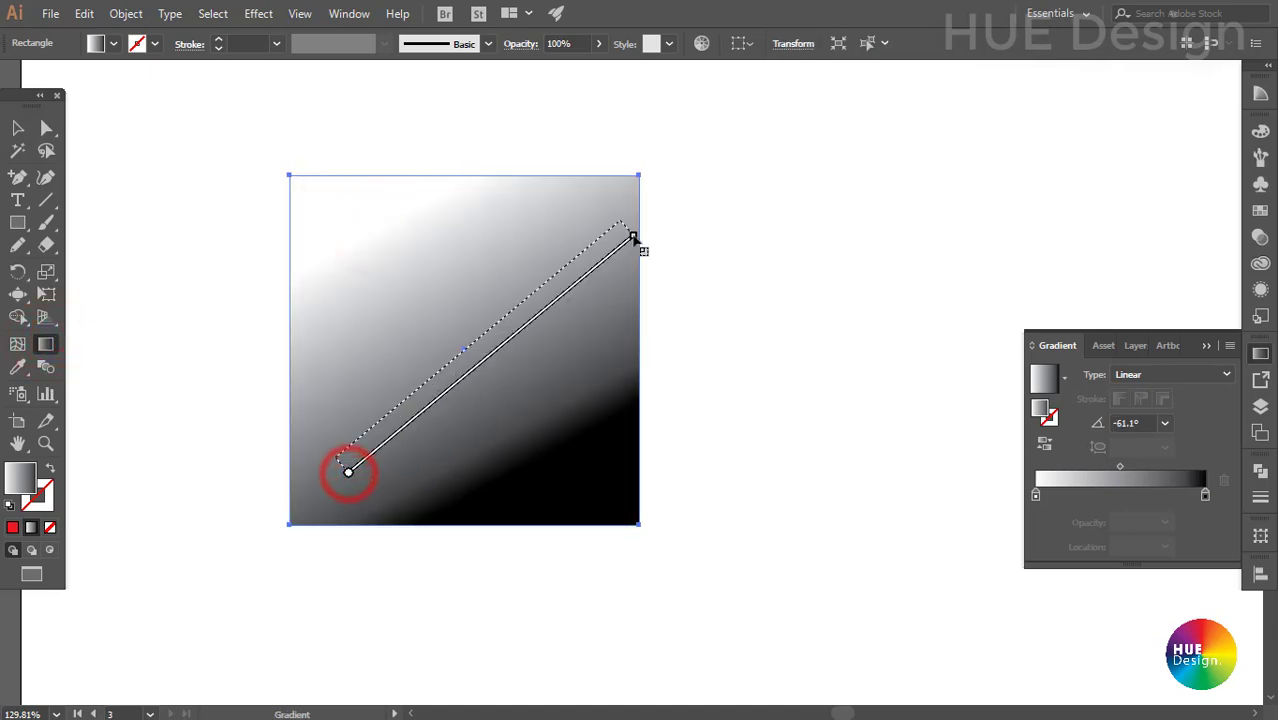
mouse_move(468, 157)
left_mouse_down()
mouse_move(470, 404)
mouse_move(354, 563)
mouse_move(580, 566)
mouse_move(325, 550)
mouse_move(596, 556)
mouse_move(703, 502)
mouse_move(508, 588)
mouse_move(528, 590)
mouse_move(688, 530)
left_mouse_up()
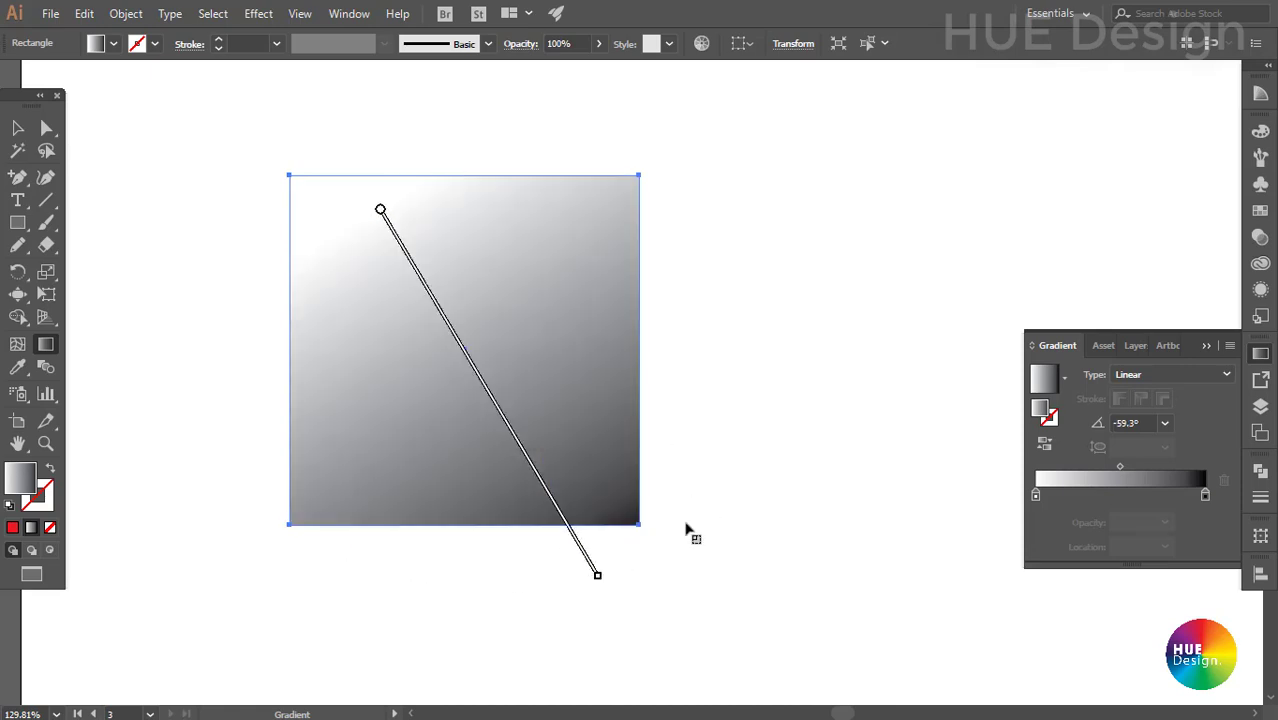
left_click_drag(446, 127, 483, 576)
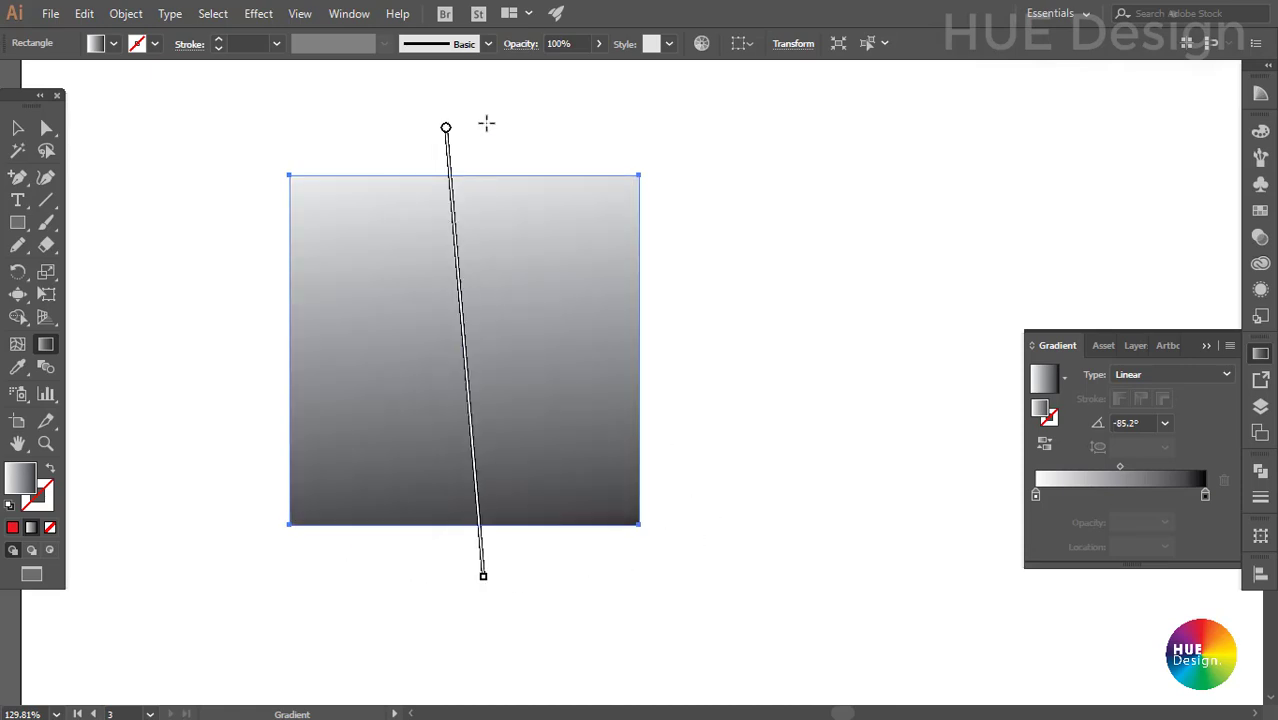
mouse_move(490, 134)
left_mouse_down()
mouse_move(485, 448)
mouse_move(442, 572)
left_mouse_up()
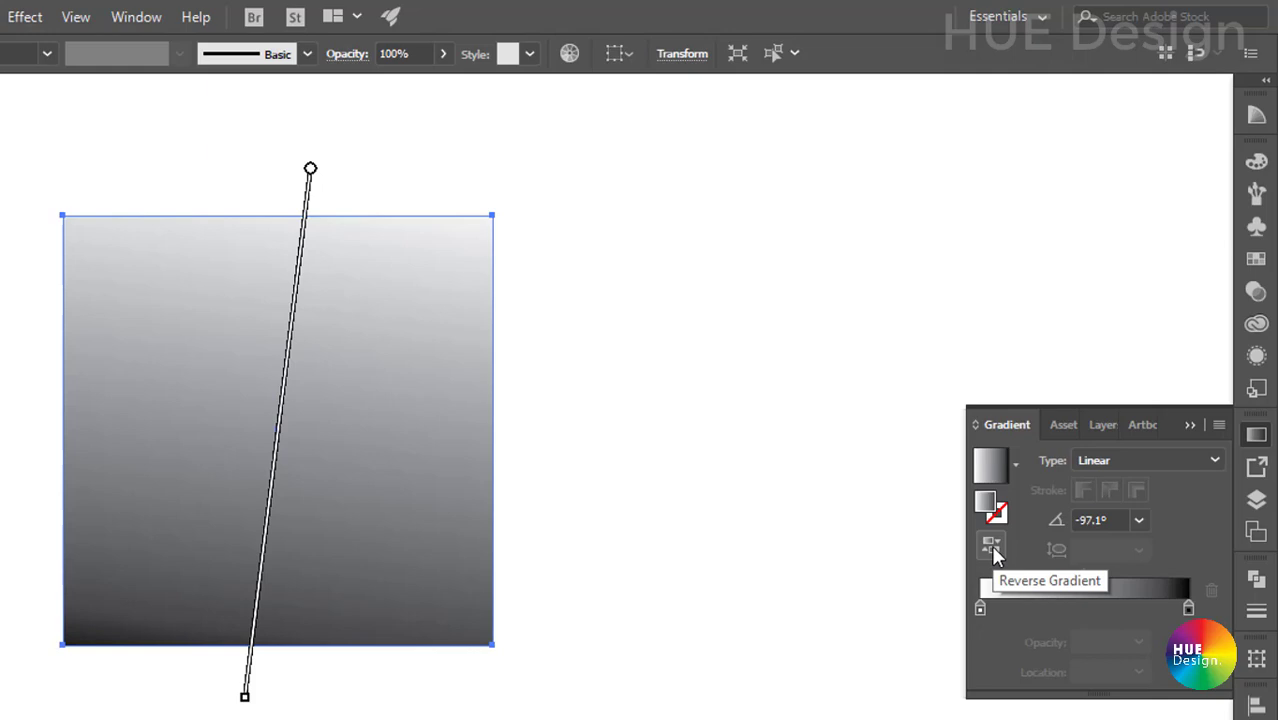
Toggle Reverse Gradient several times, ending with the dark colour on top.
left_click(992, 548)
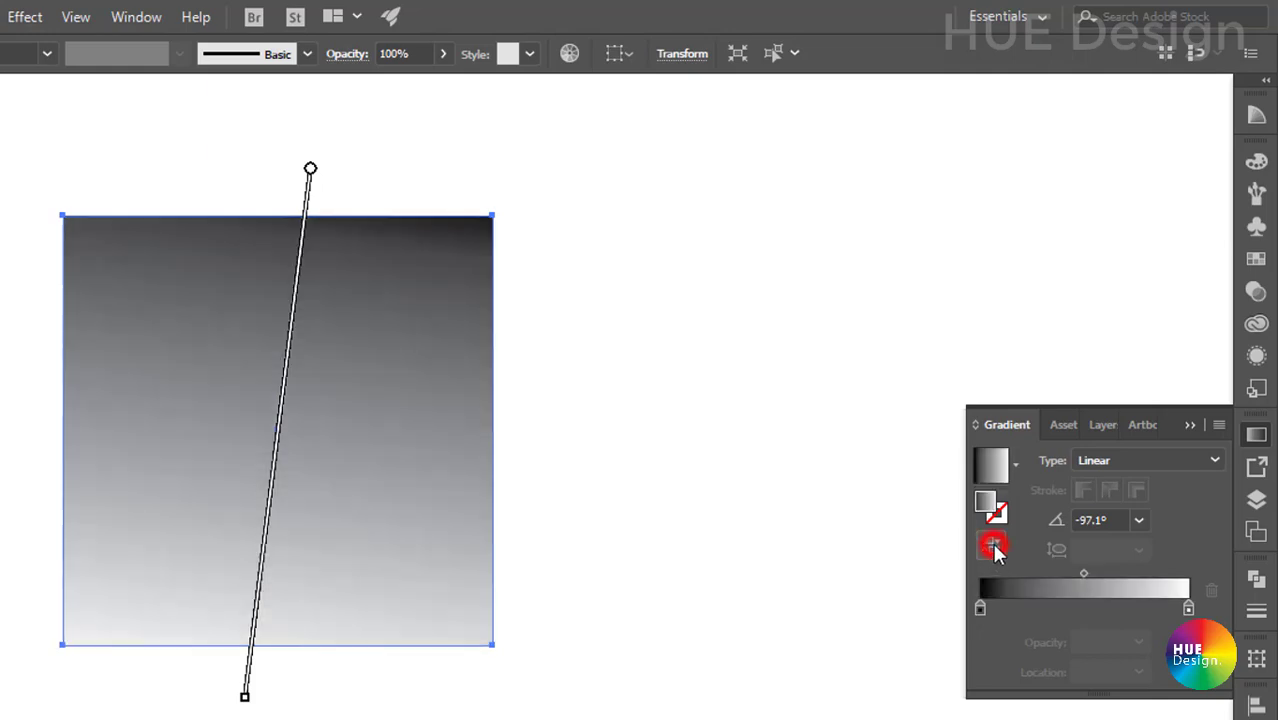
left_click(993, 547)
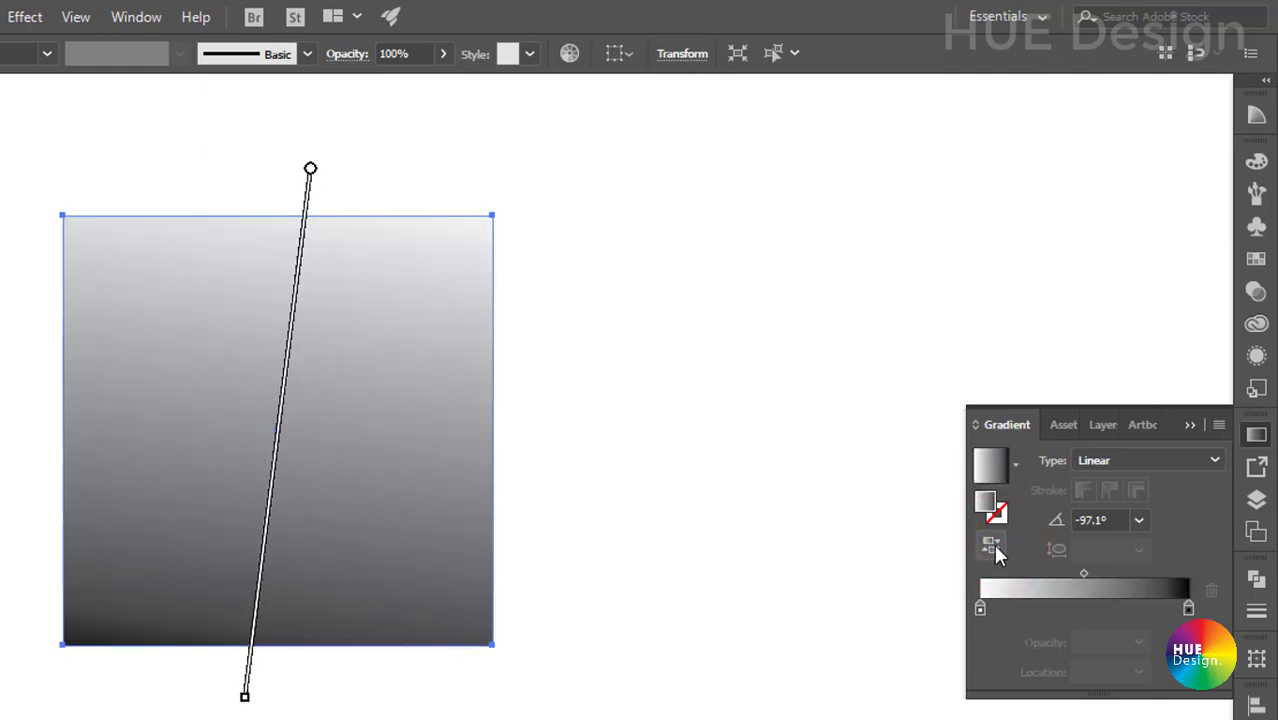
left_click(993, 547)
left_click(993, 547)
left_click(993, 548)
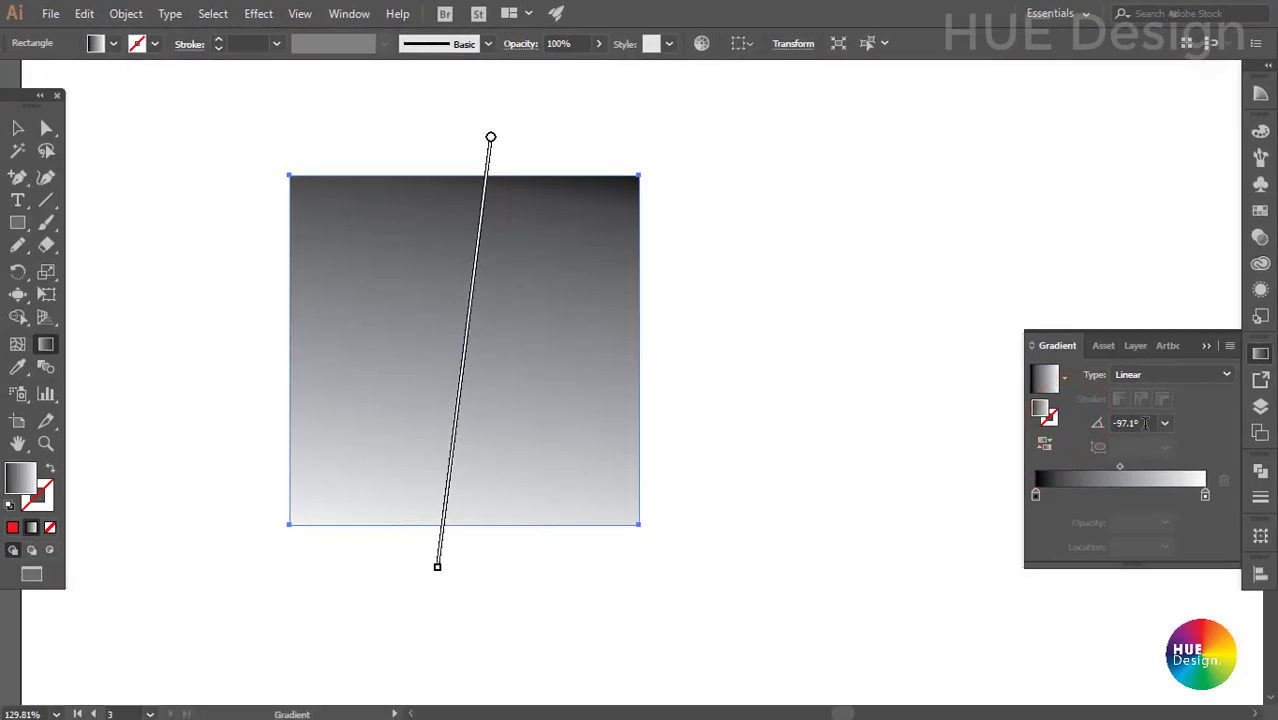
Set the gradient angle to -55.6°, then 30°, and finally 0°.
left_click(1145, 423)
type("-55.6")
key("Return")
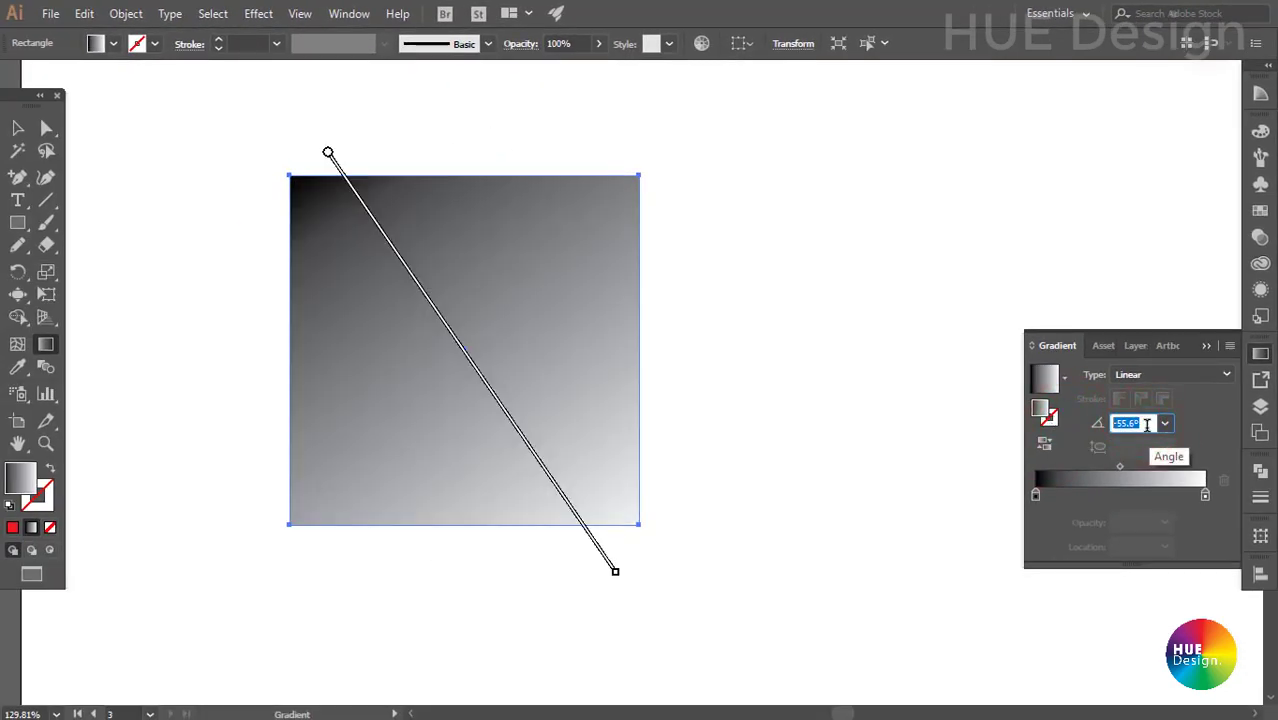
type("30")
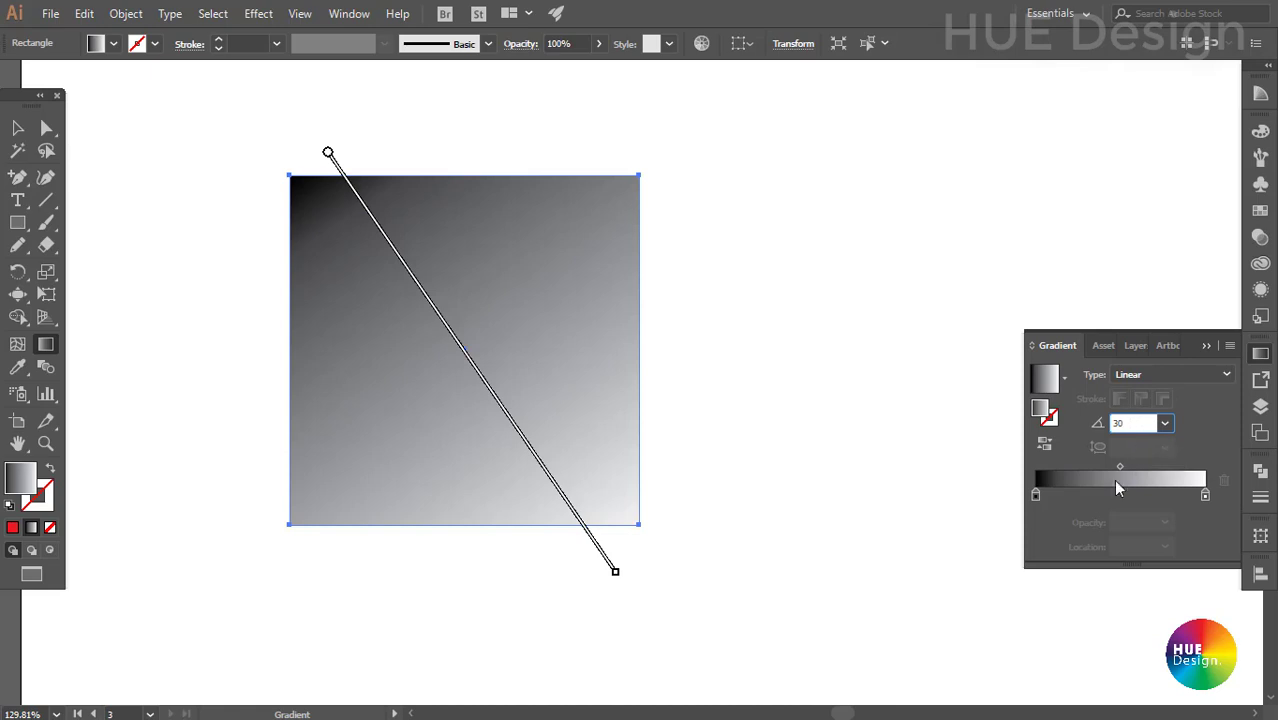
key("Return")
left_click(1135, 423)
type("0")
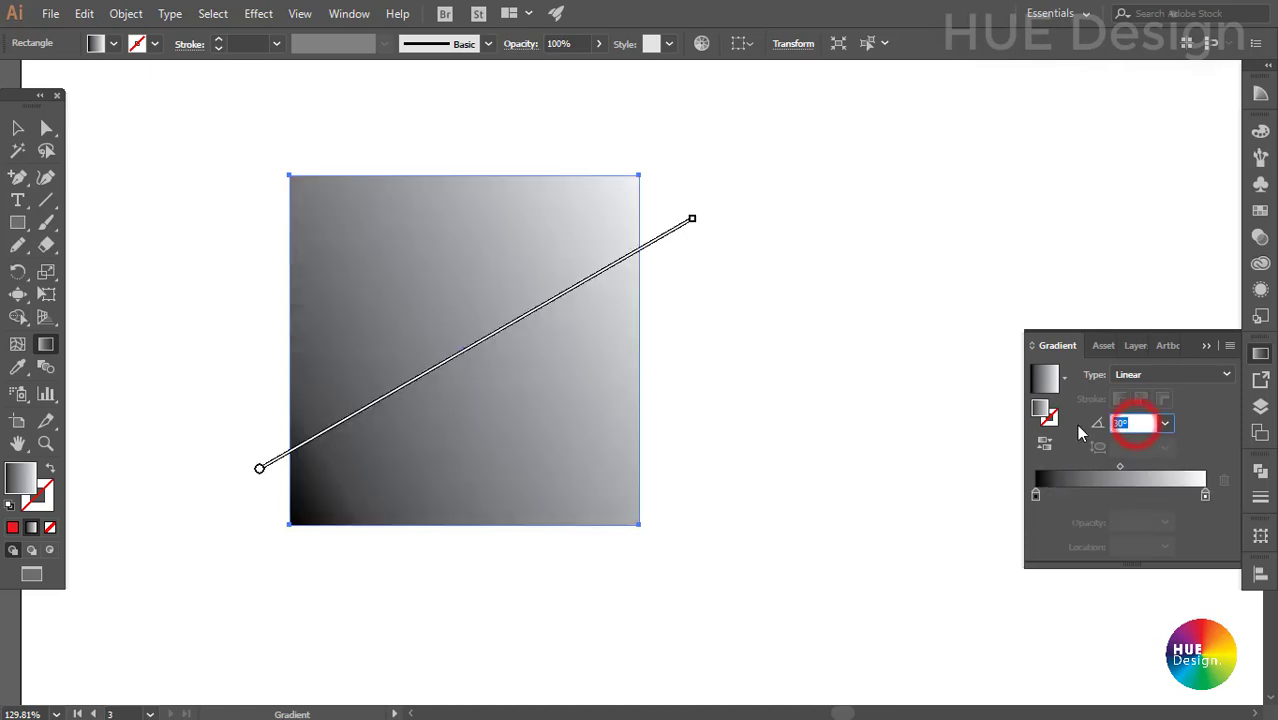
key("Return")
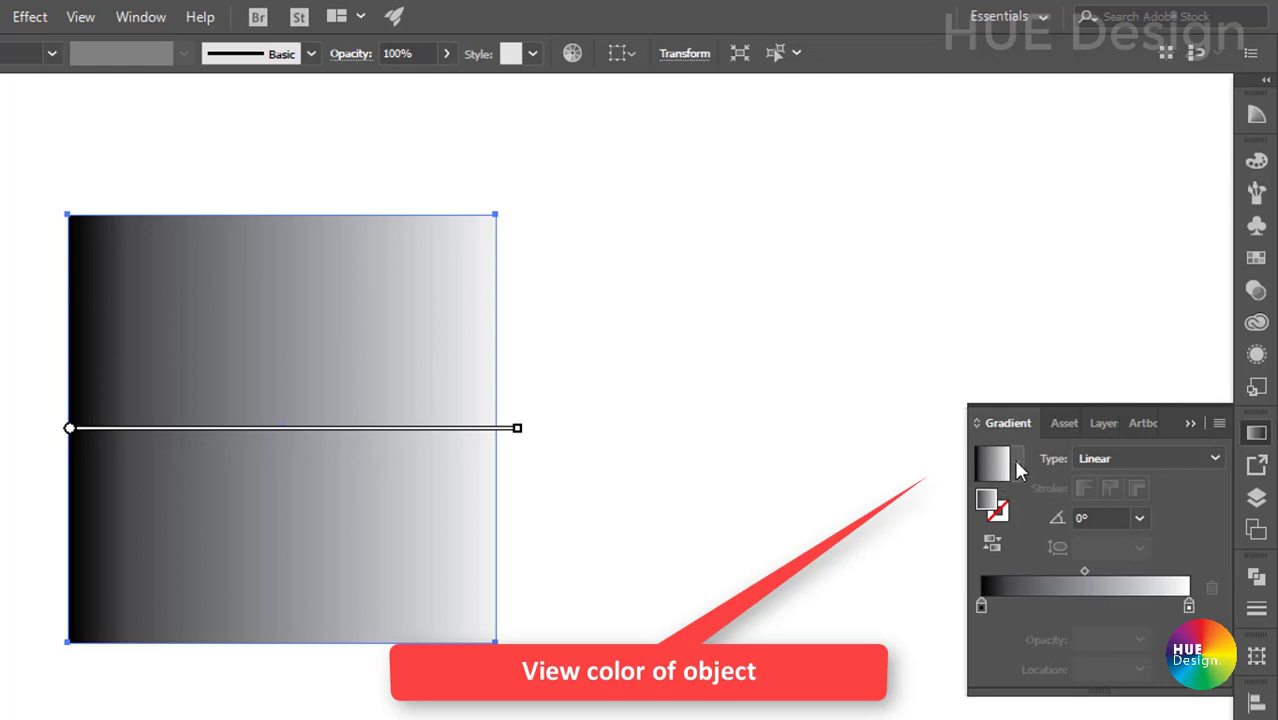
left_click(1016, 464)
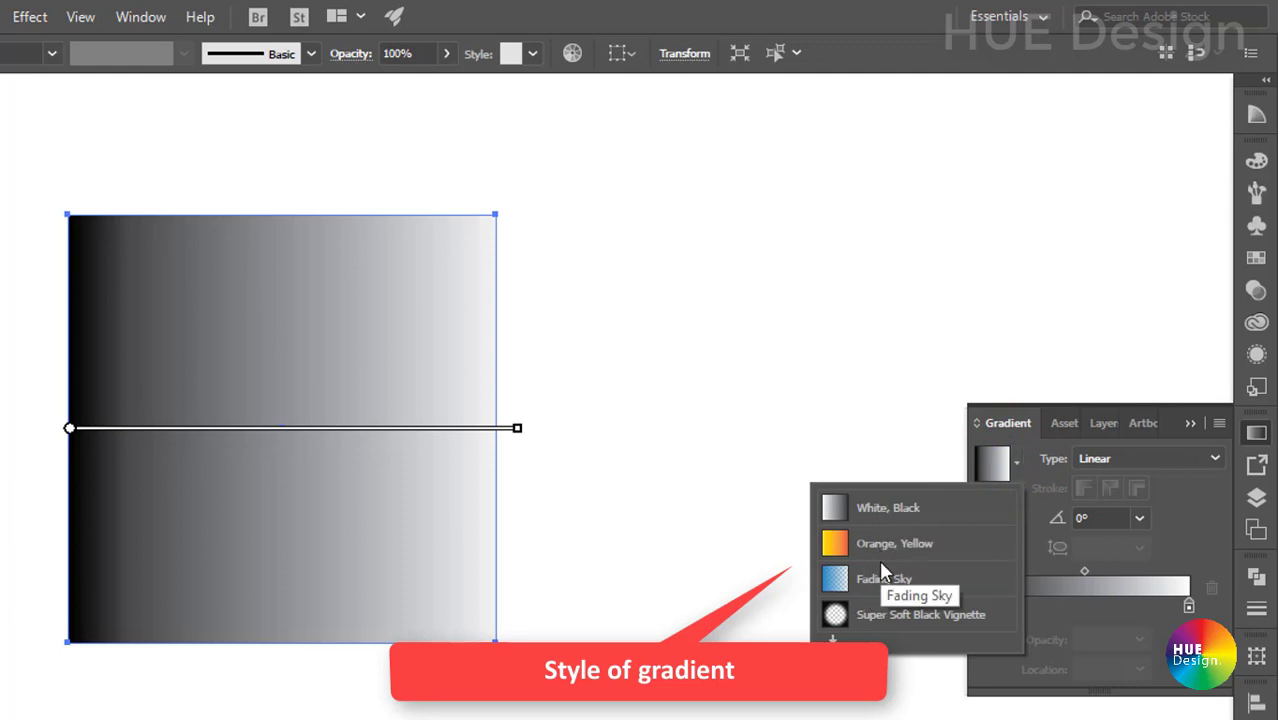
left_click(1031, 443)
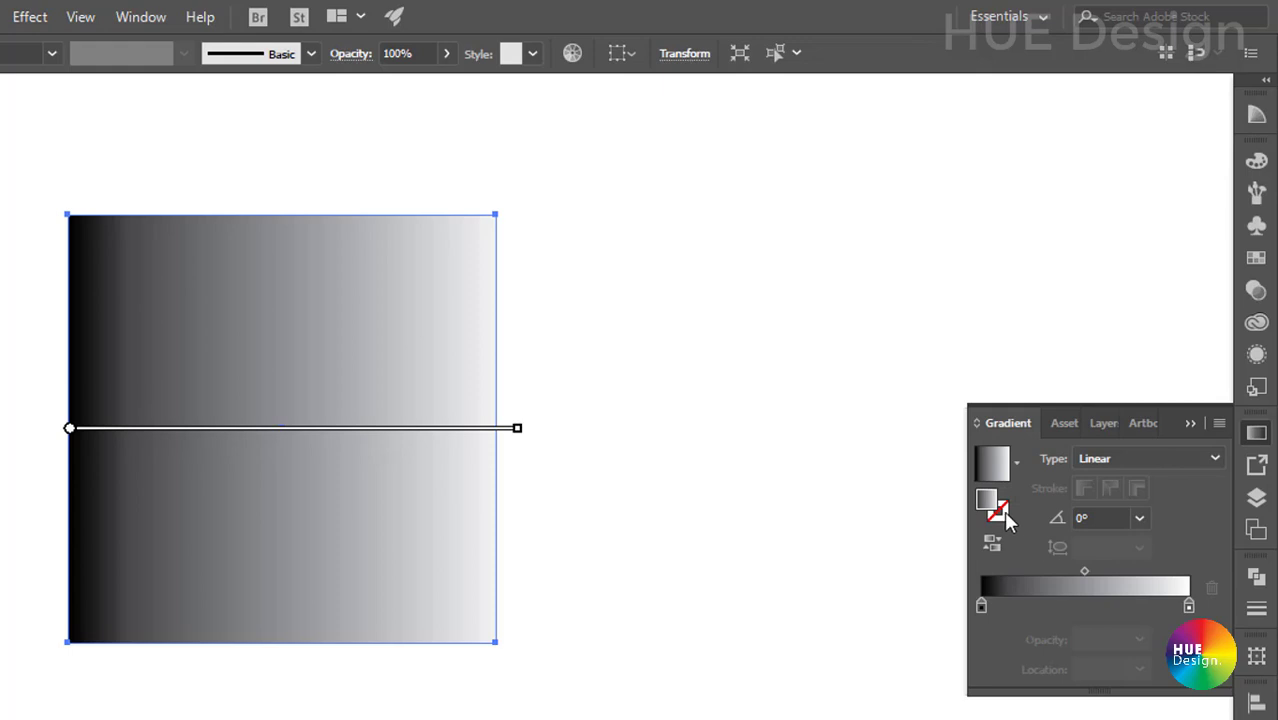
left_click(1000, 510)
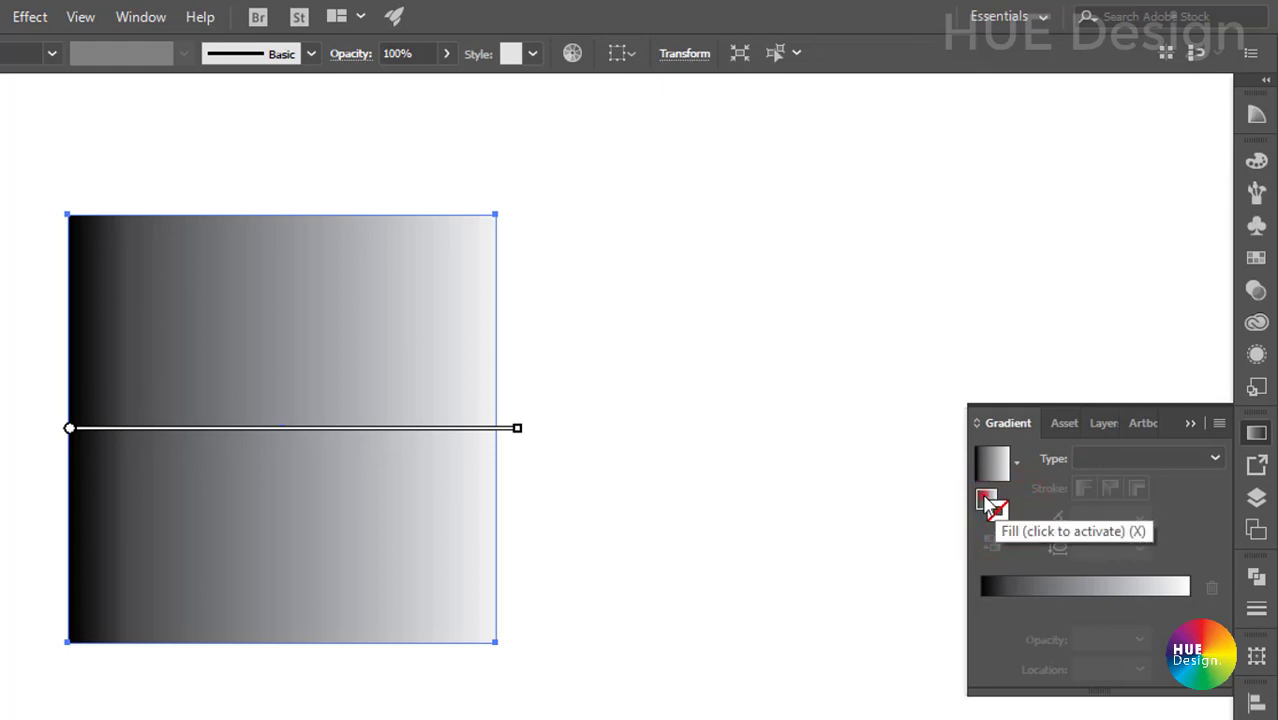
left_click(987, 502)
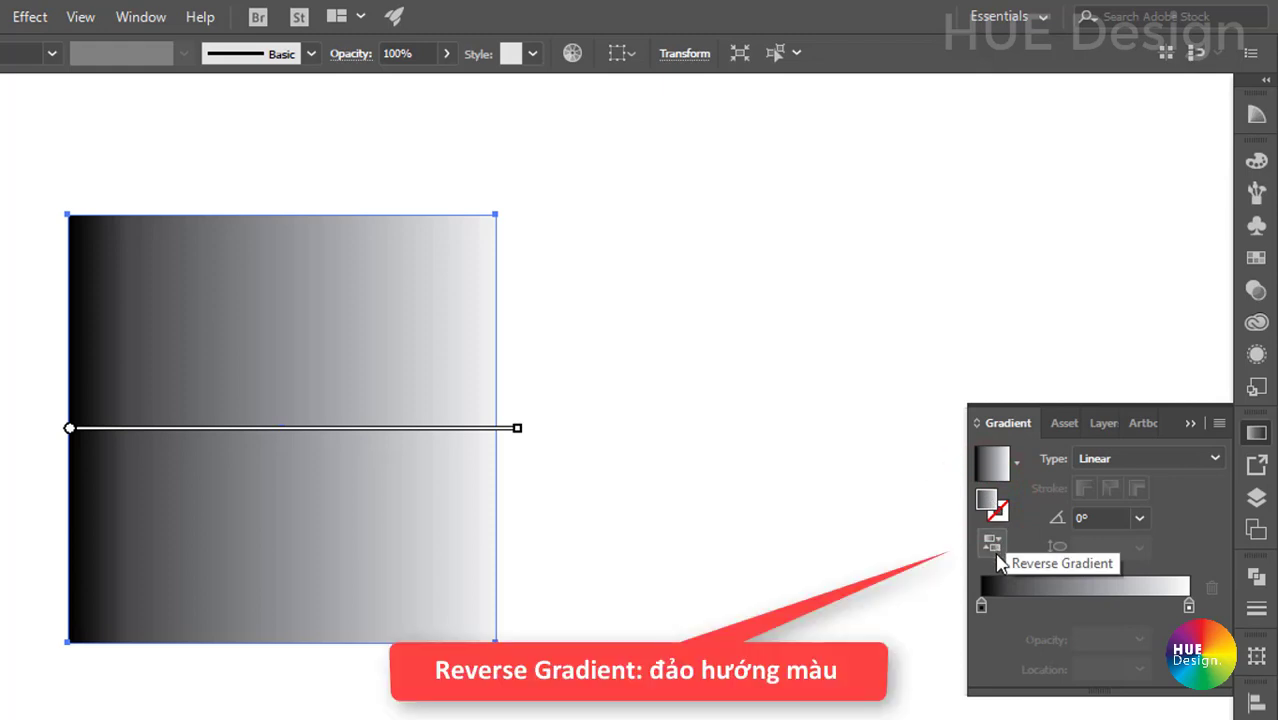
mouse_move(1080, 618)
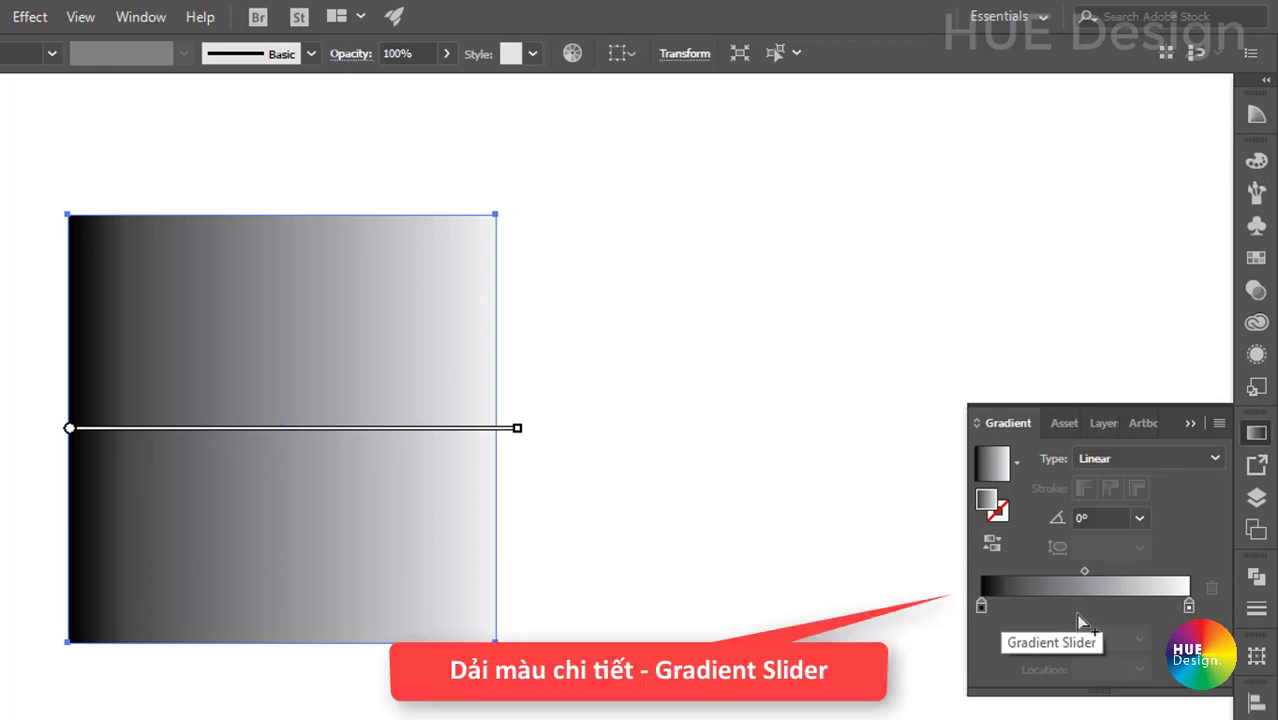
Add stops at 18.65%, 40.81% and 58.11%, then delete each, keeping only the two end stops.
left_click(1020, 605)
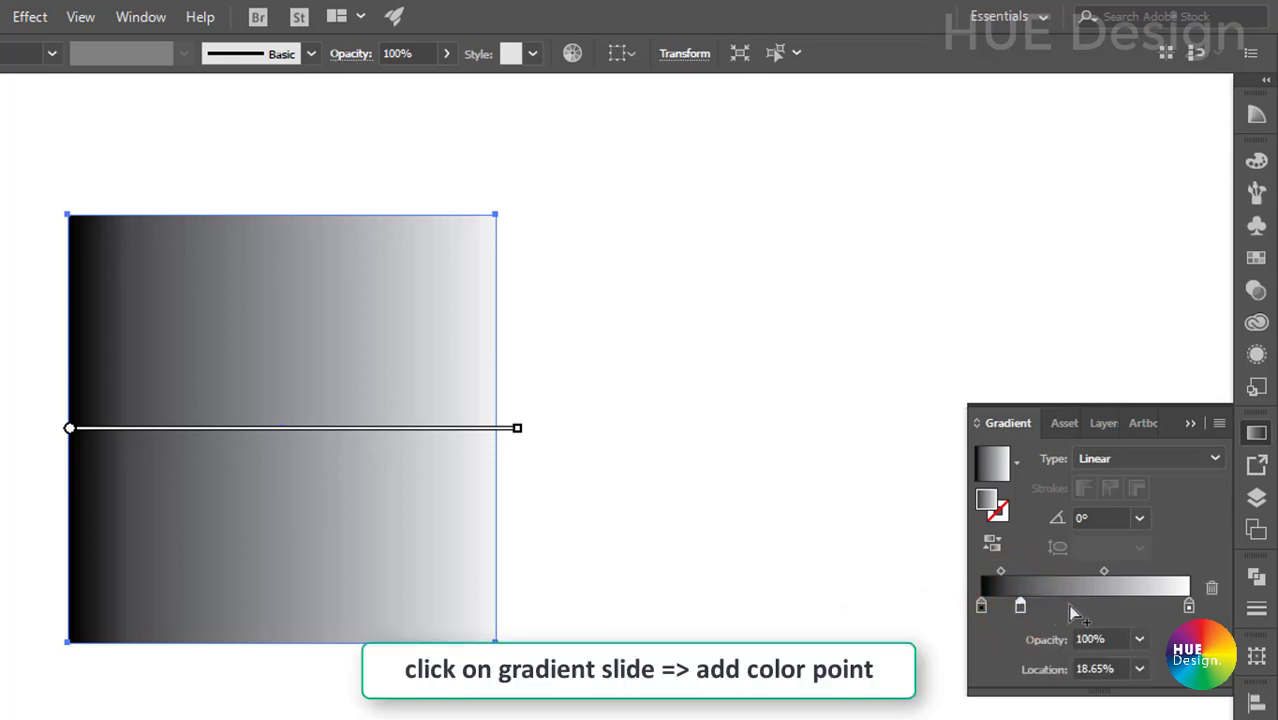
left_click(1066, 606)
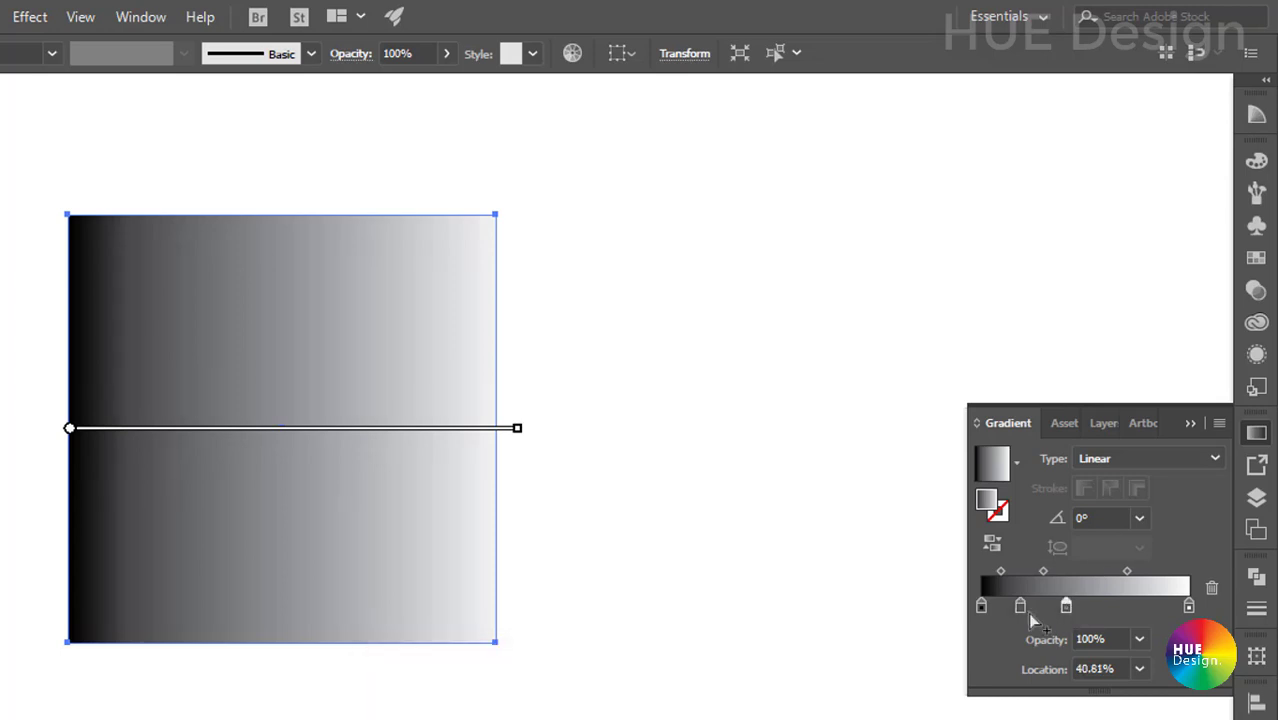
left_click(1020, 607)
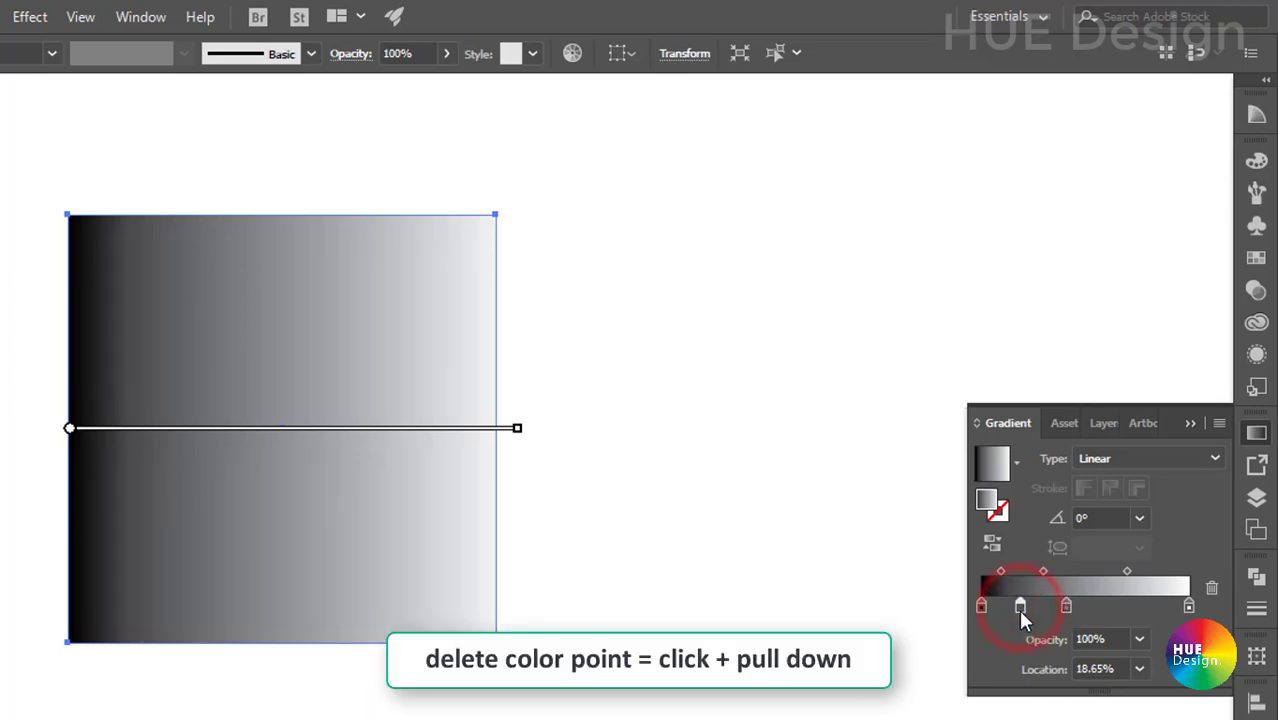
left_click_drag(1020, 607, 998, 662)
left_click_drag(1065, 606, 1056, 656)
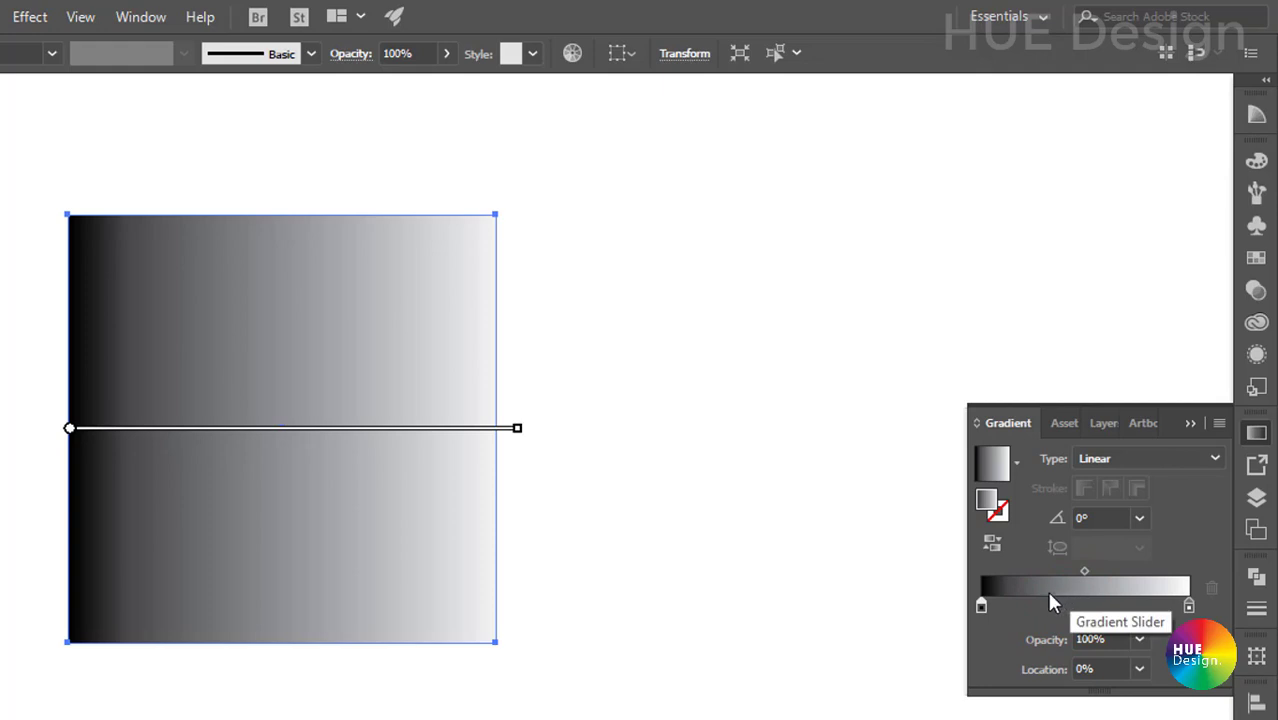
left_click_drag(1047, 605, 1102, 606)
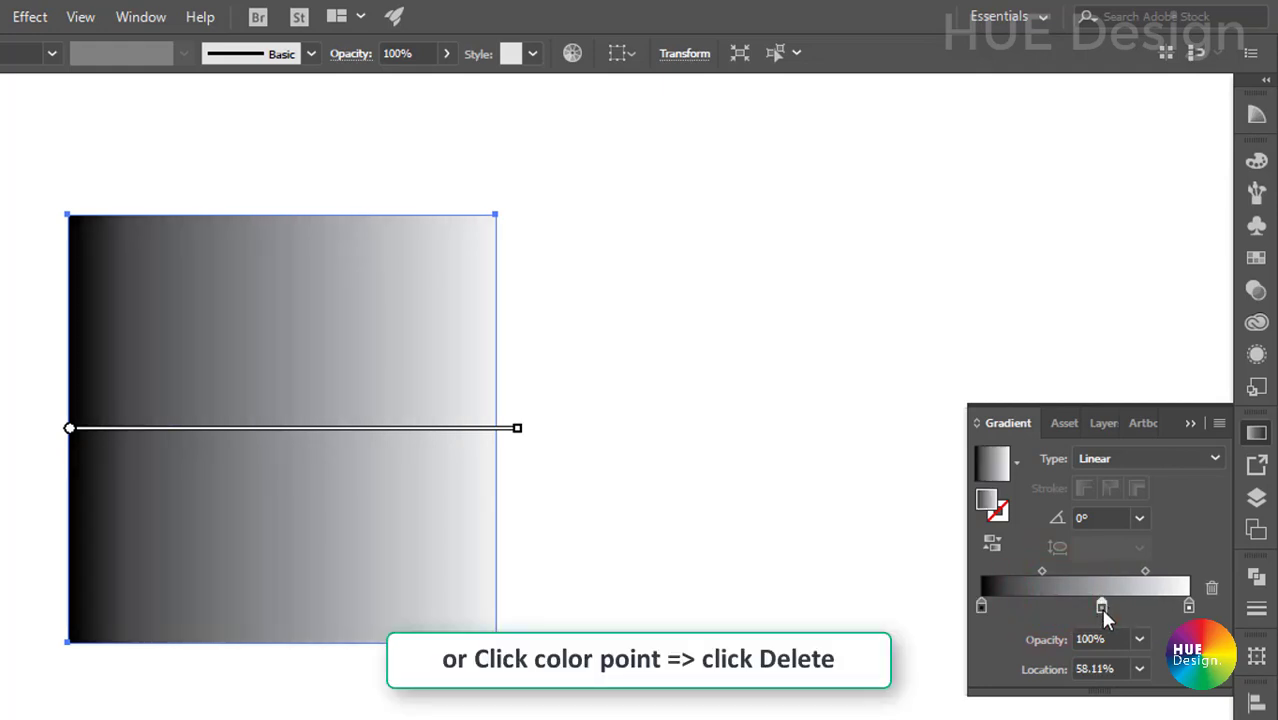
left_click(1212, 590)
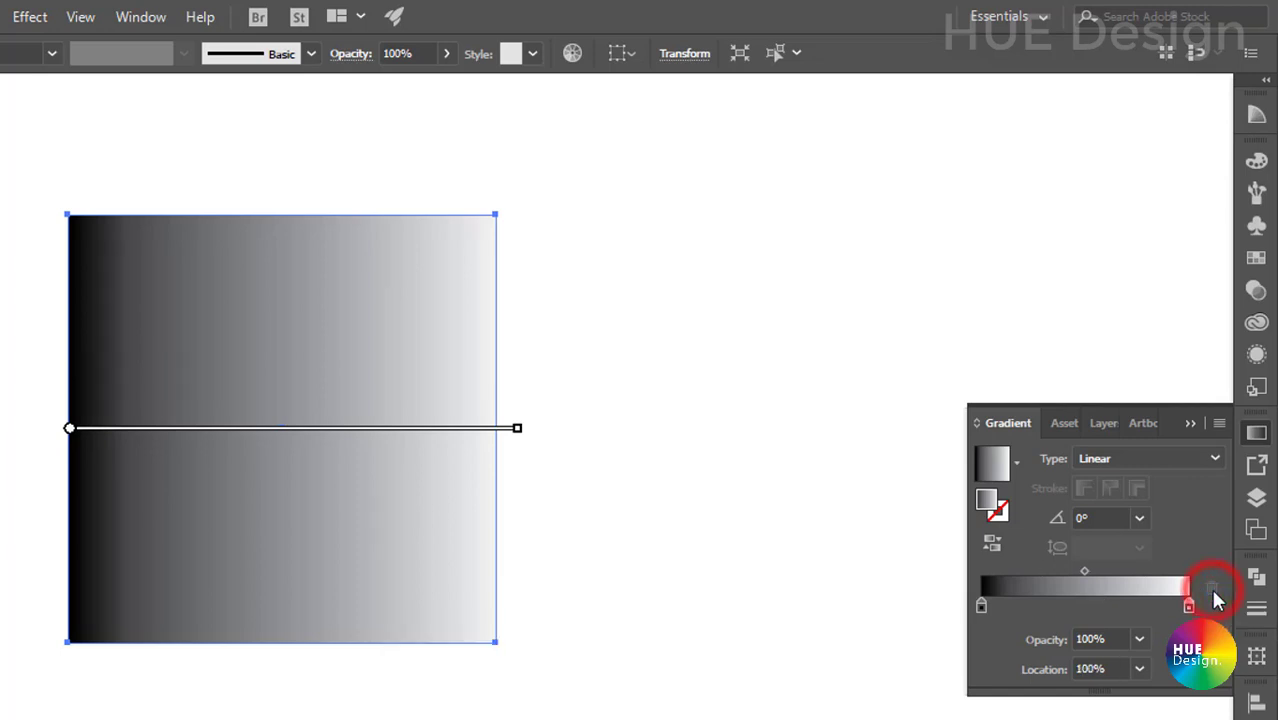
left_click(1100, 518)
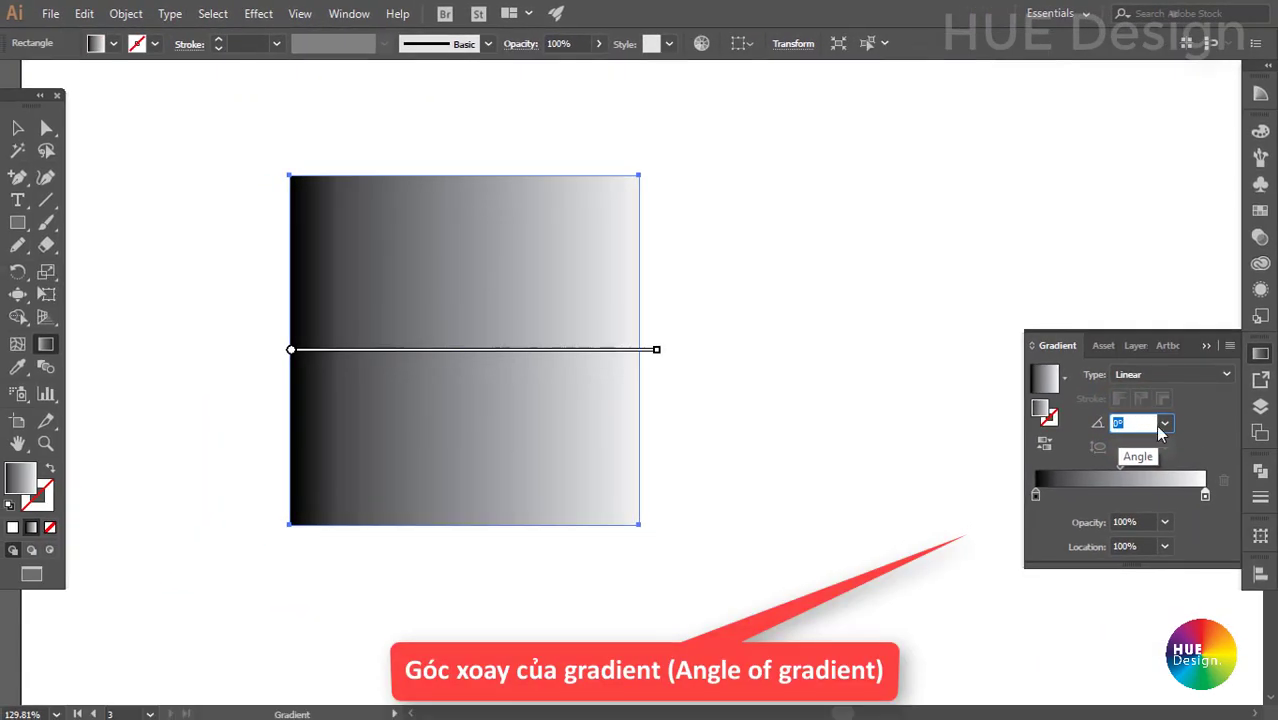
Keep the angle at 0° and switch the gradient Type to Radial.
left_click(1165, 423)
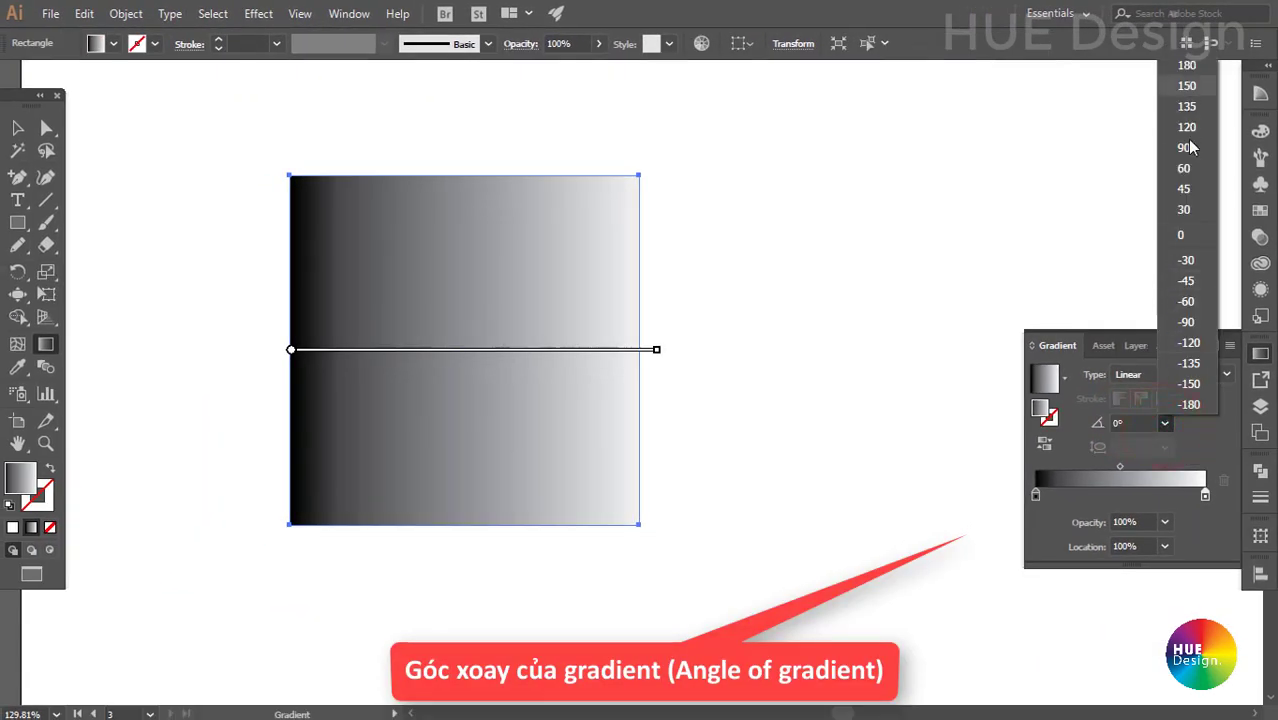
left_click(1138, 423)
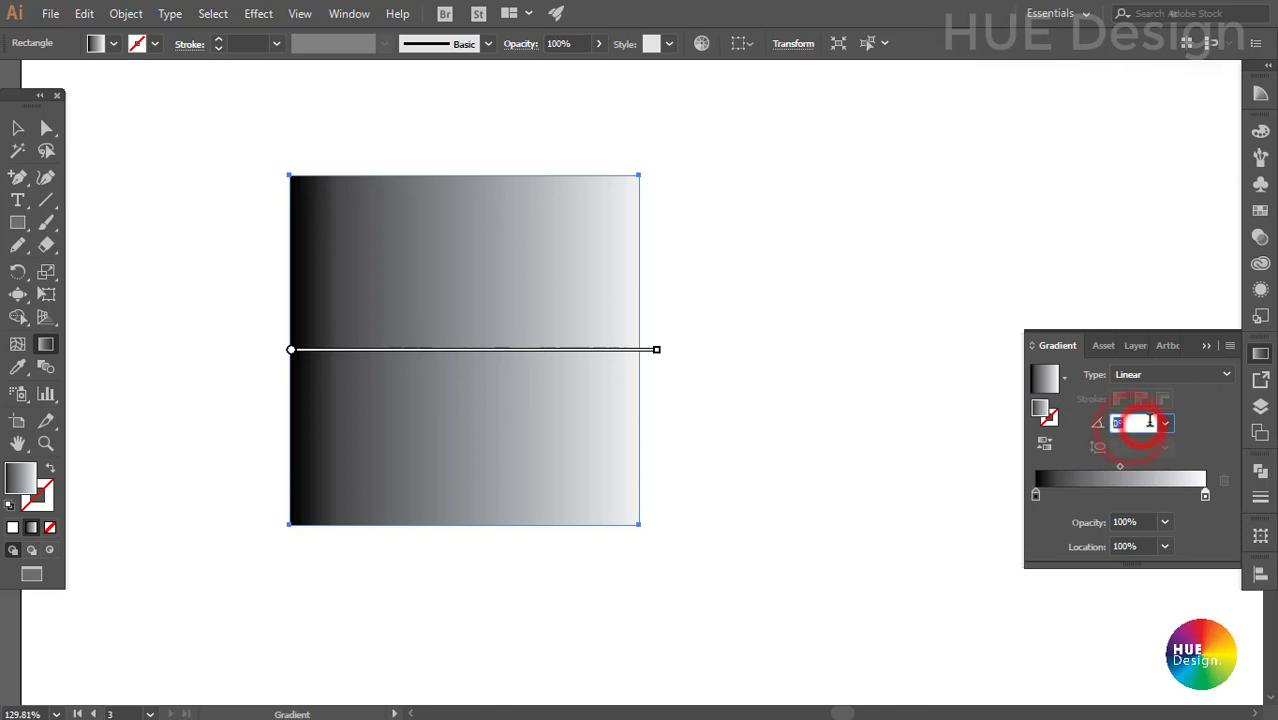
left_click(1205, 398)
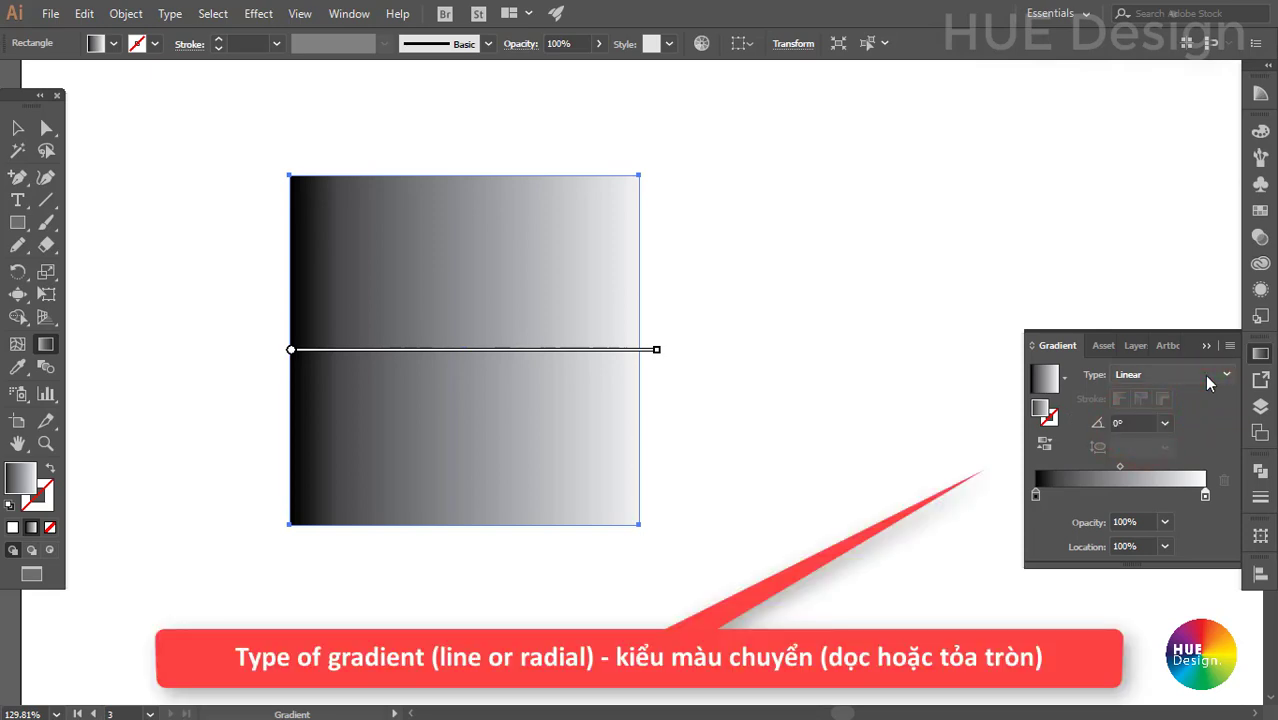
left_click(1205, 376)
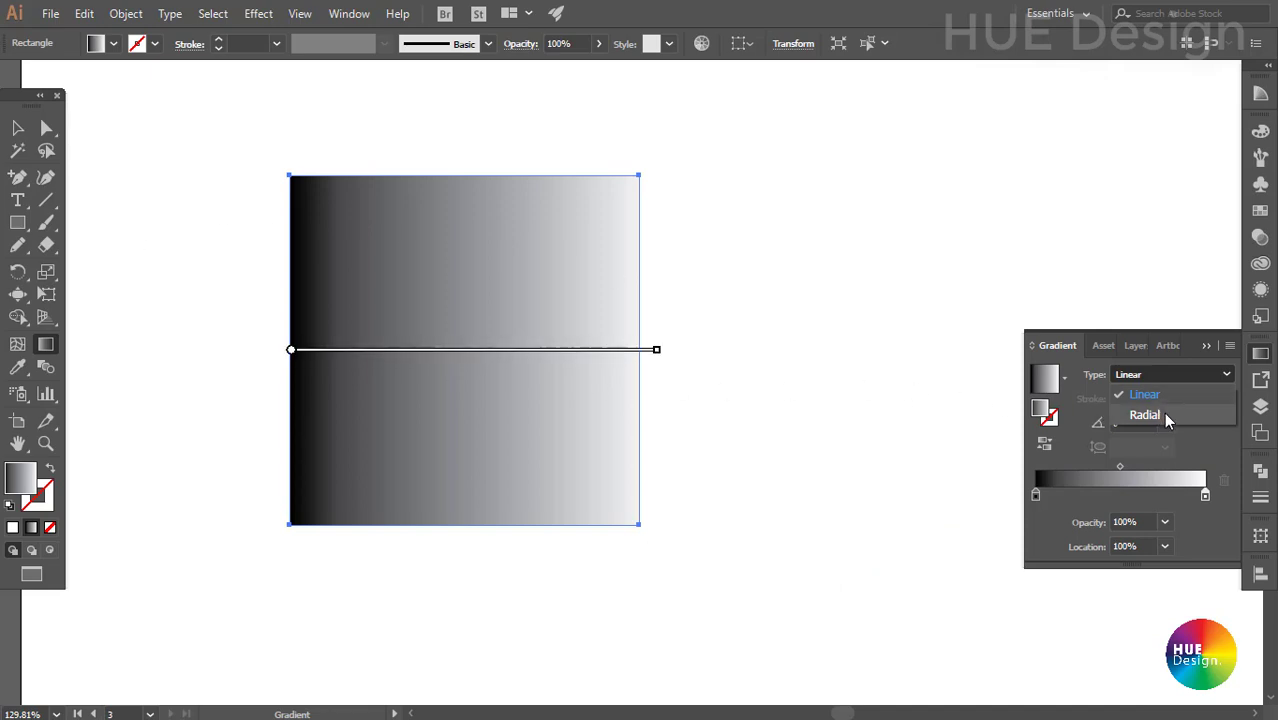
left_click(1163, 413)
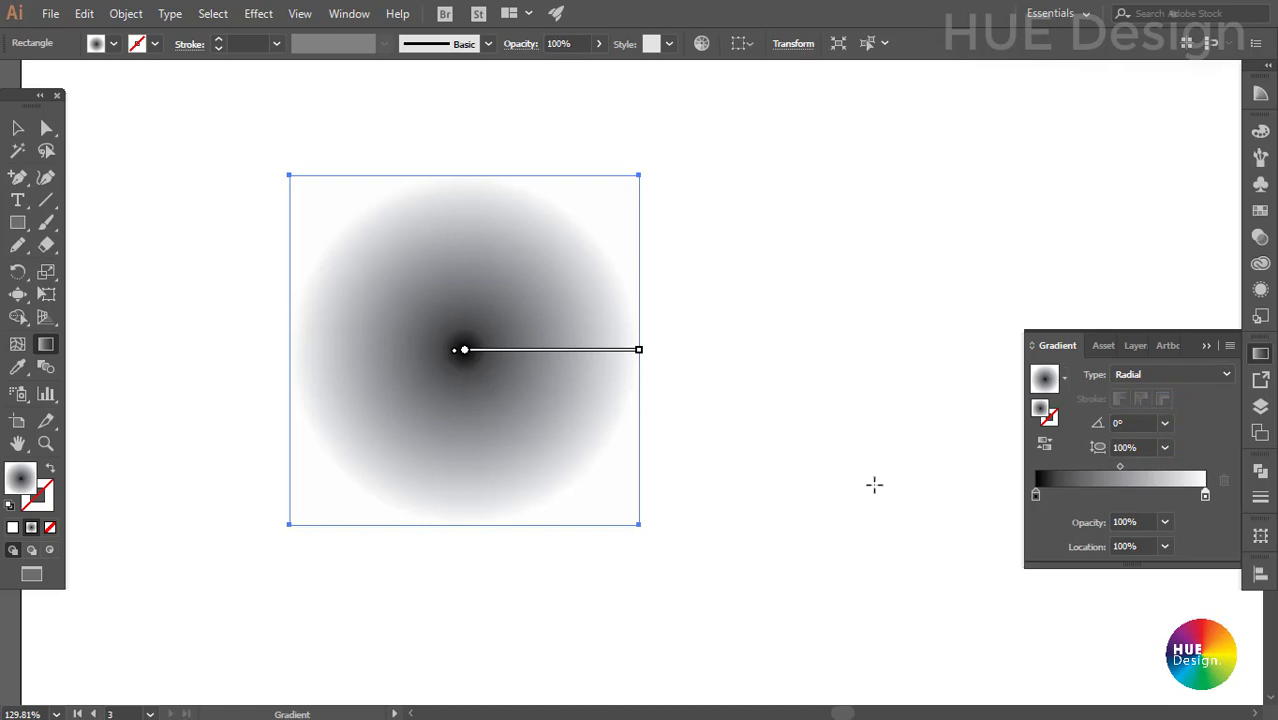
Set the centre stop to blue 4253A4 using RGB mode.
double_click(1036, 497)
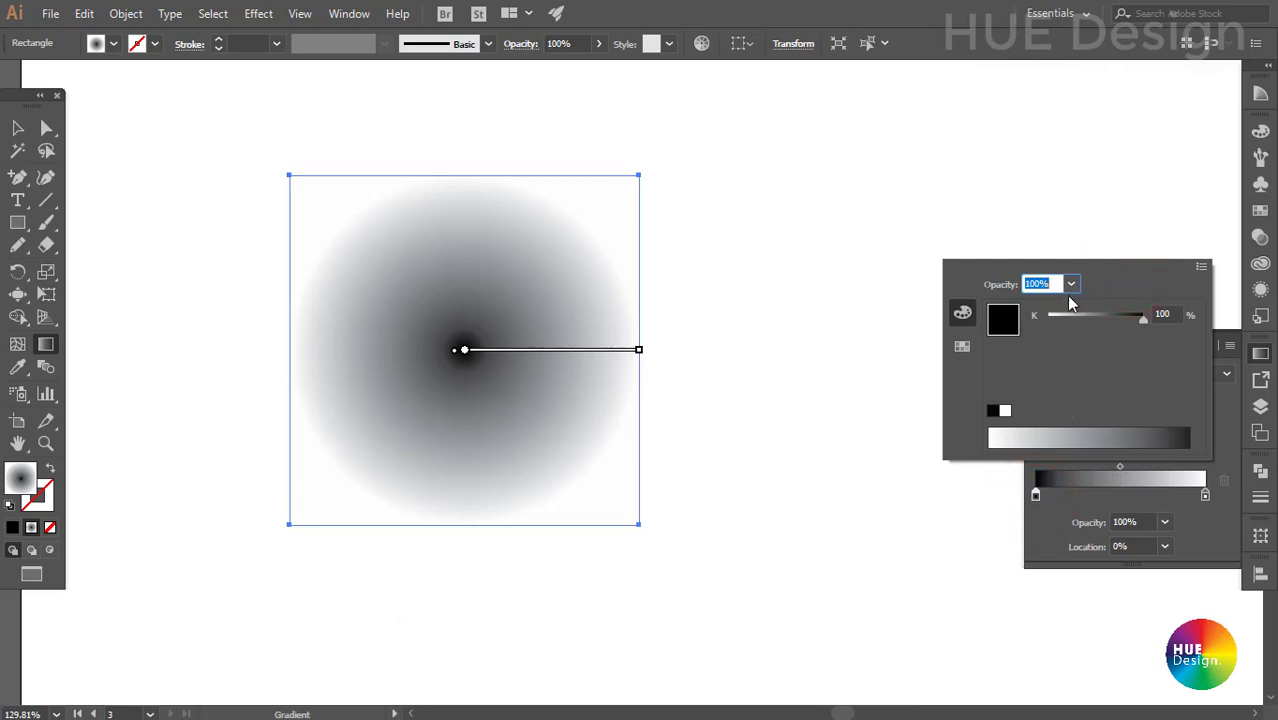
left_click(1202, 268)
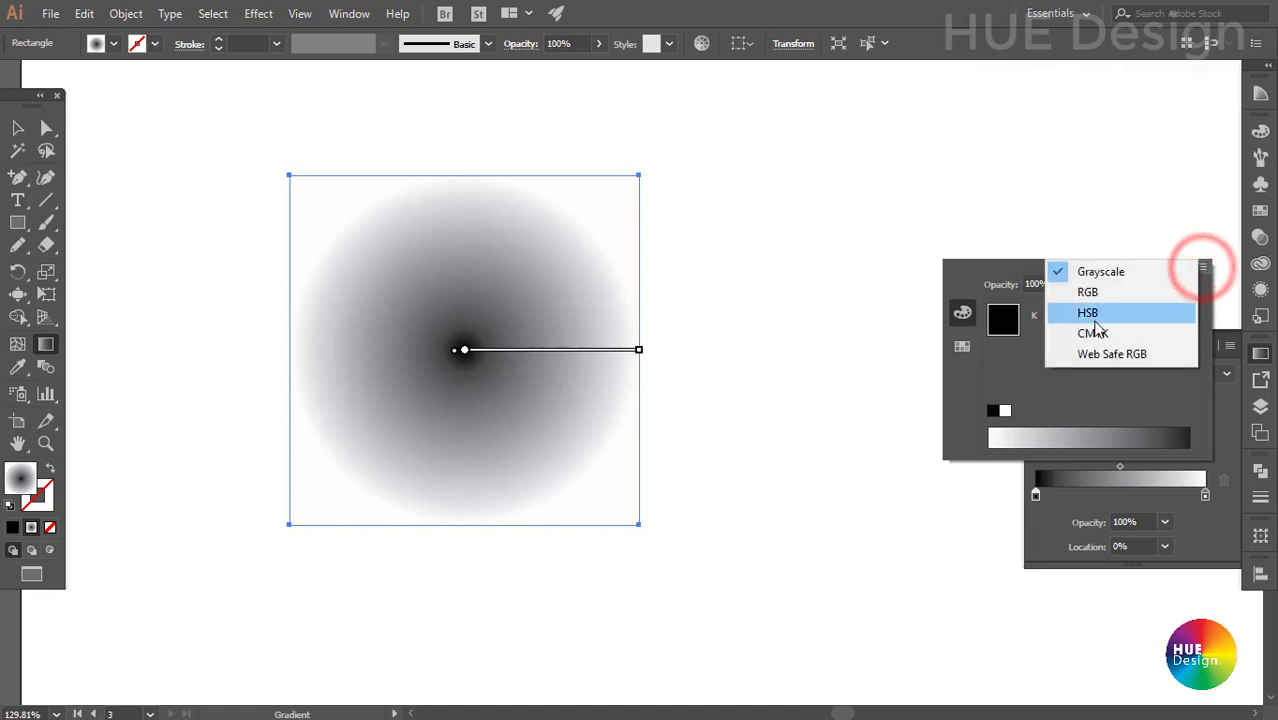
left_click(1098, 331)
left_click(1200, 272)
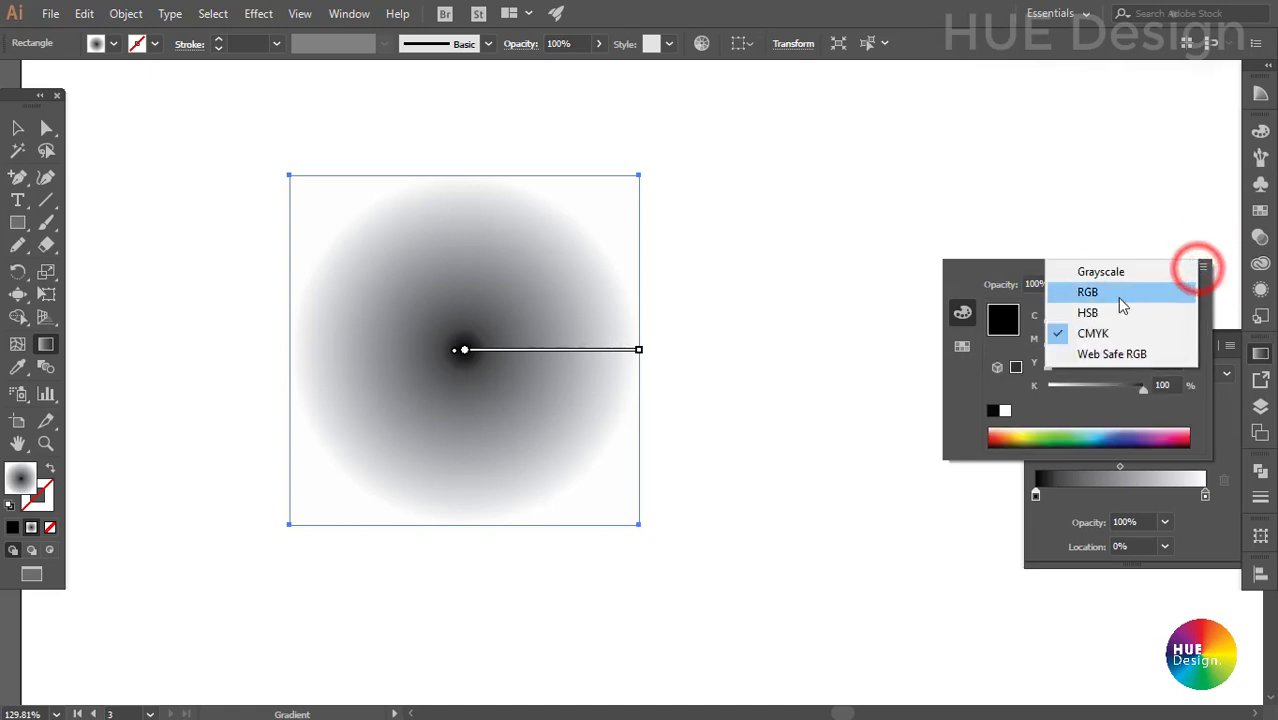
left_click(1118, 298)
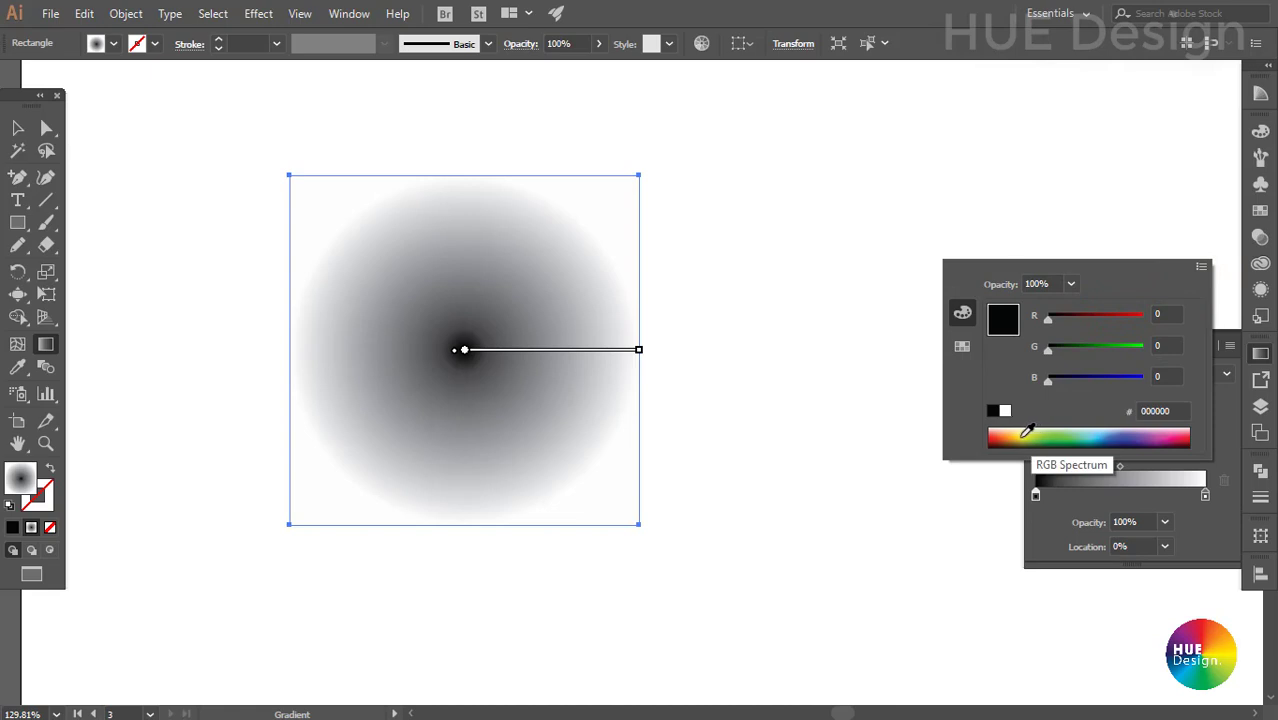
left_click_drag(1025, 431, 1041, 433)
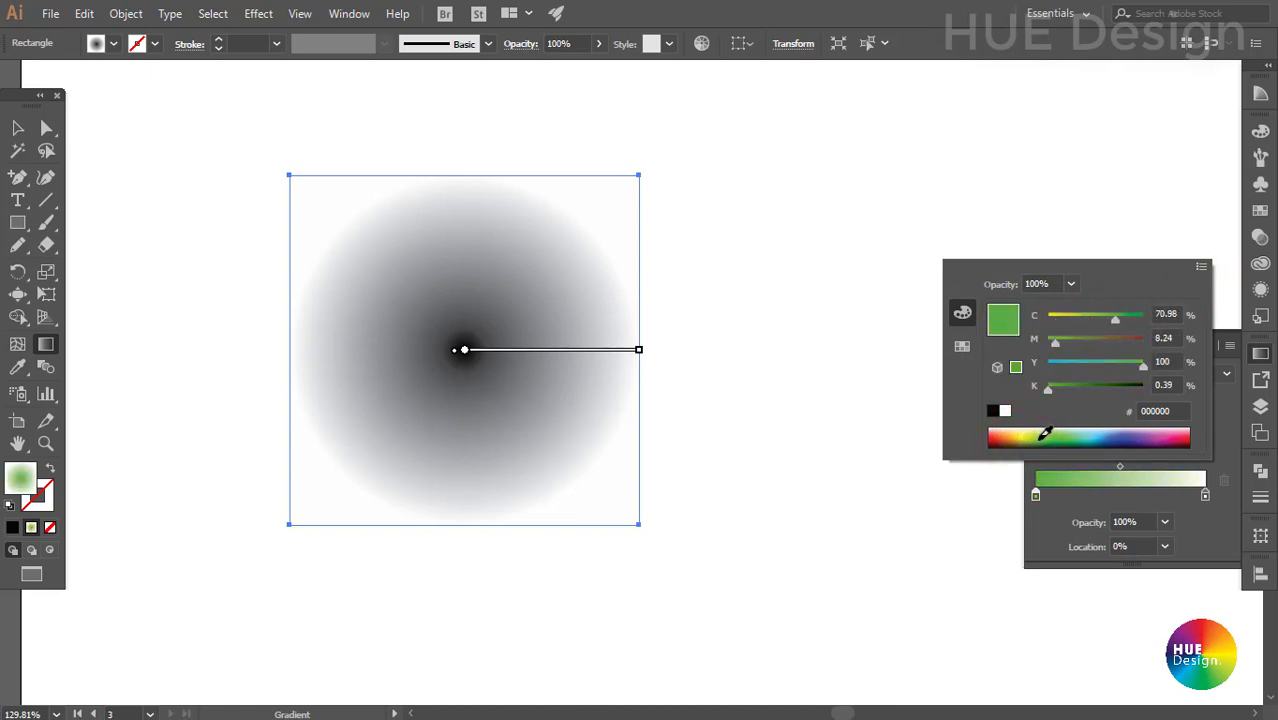
left_click(1130, 435)
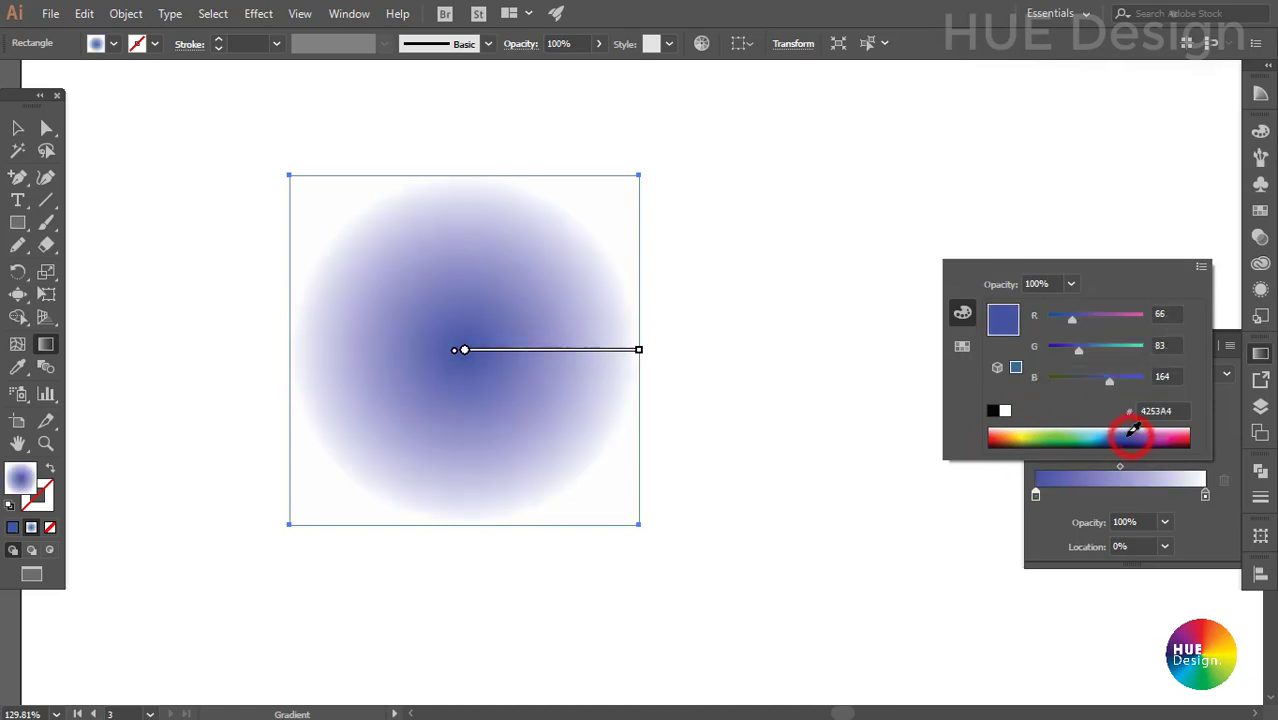
left_click(1068, 510)
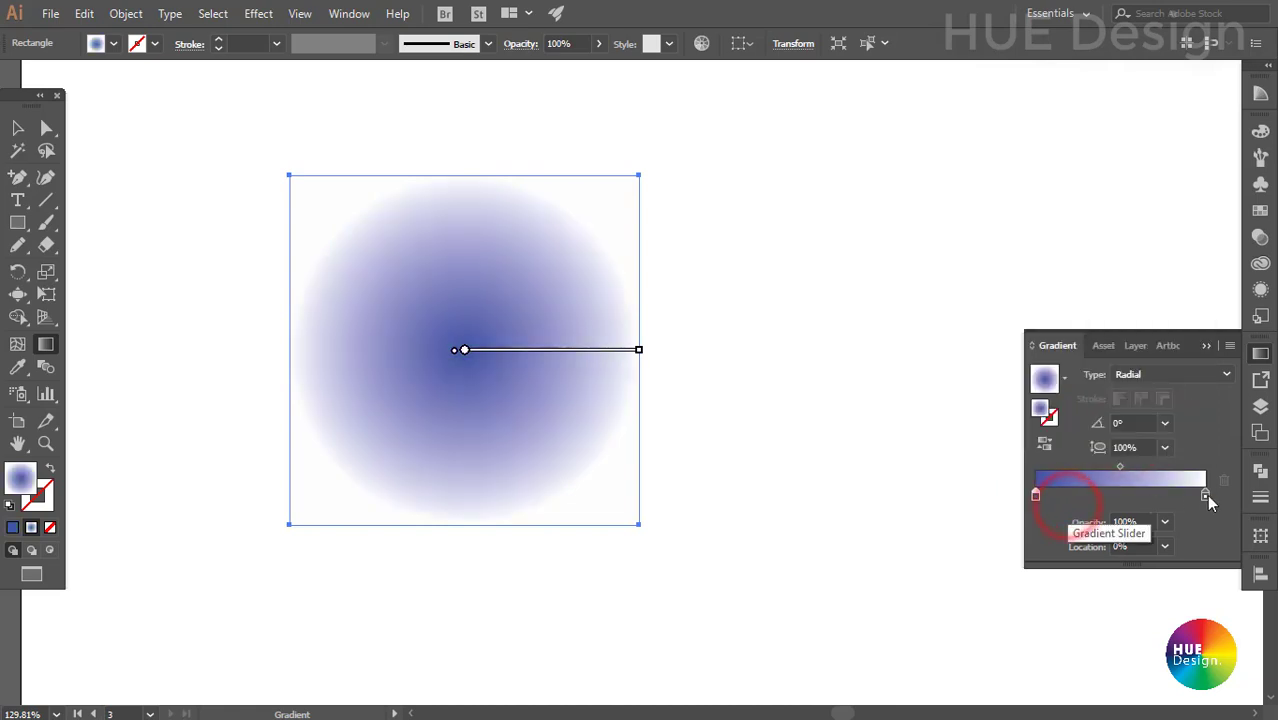
Set the outer stop to dark blue 023955 in CMYK, then add a third stop at 34.86%.
left_click(1206, 495)
double_click(1206, 495)
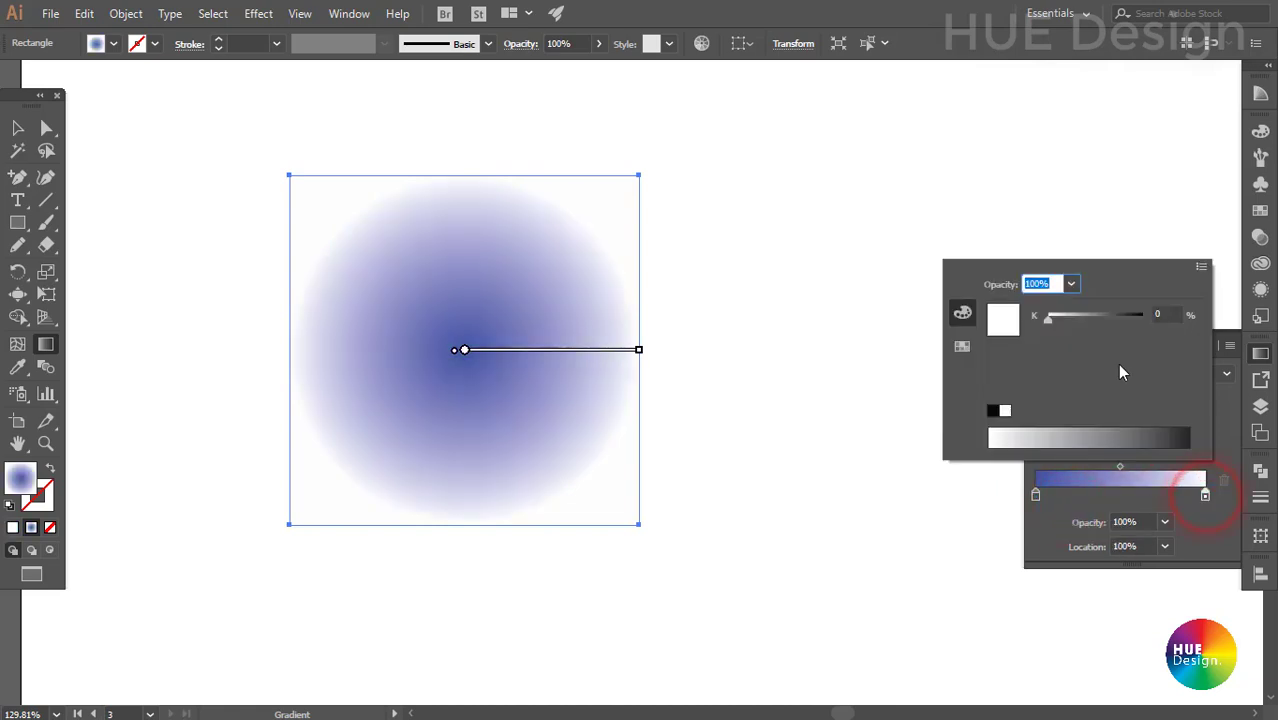
left_click(1201, 267)
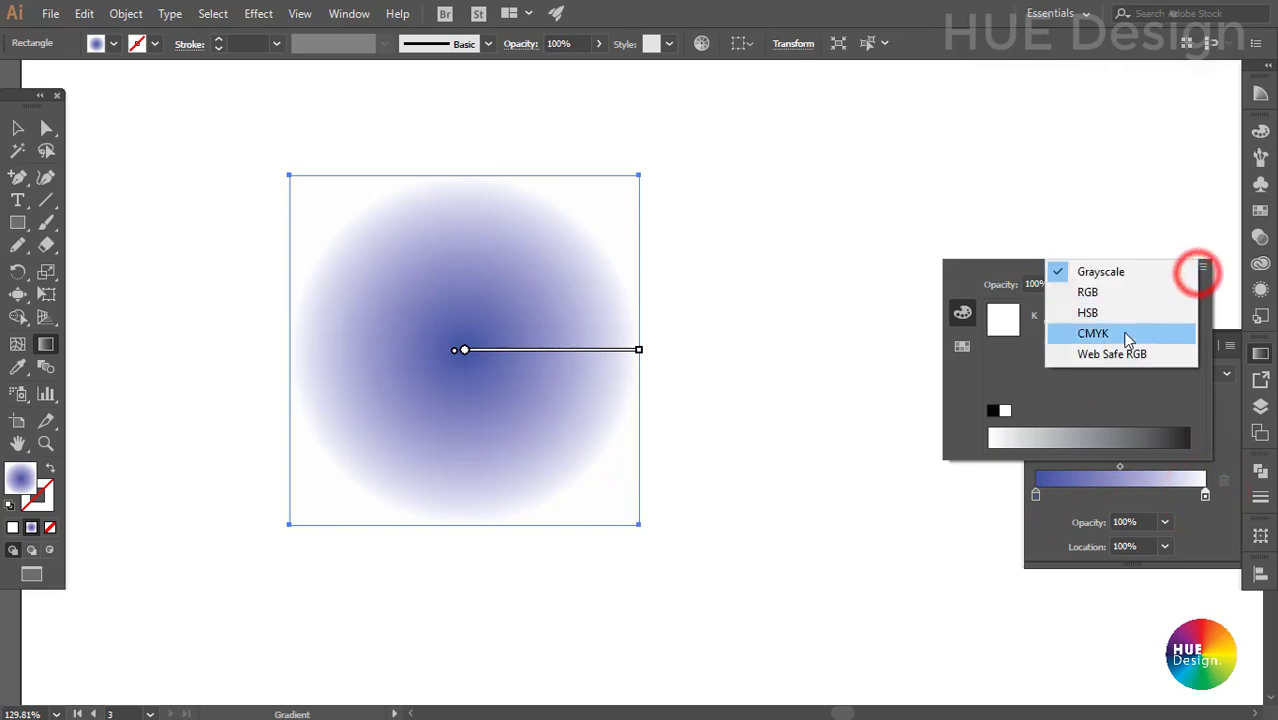
left_click(1100, 292)
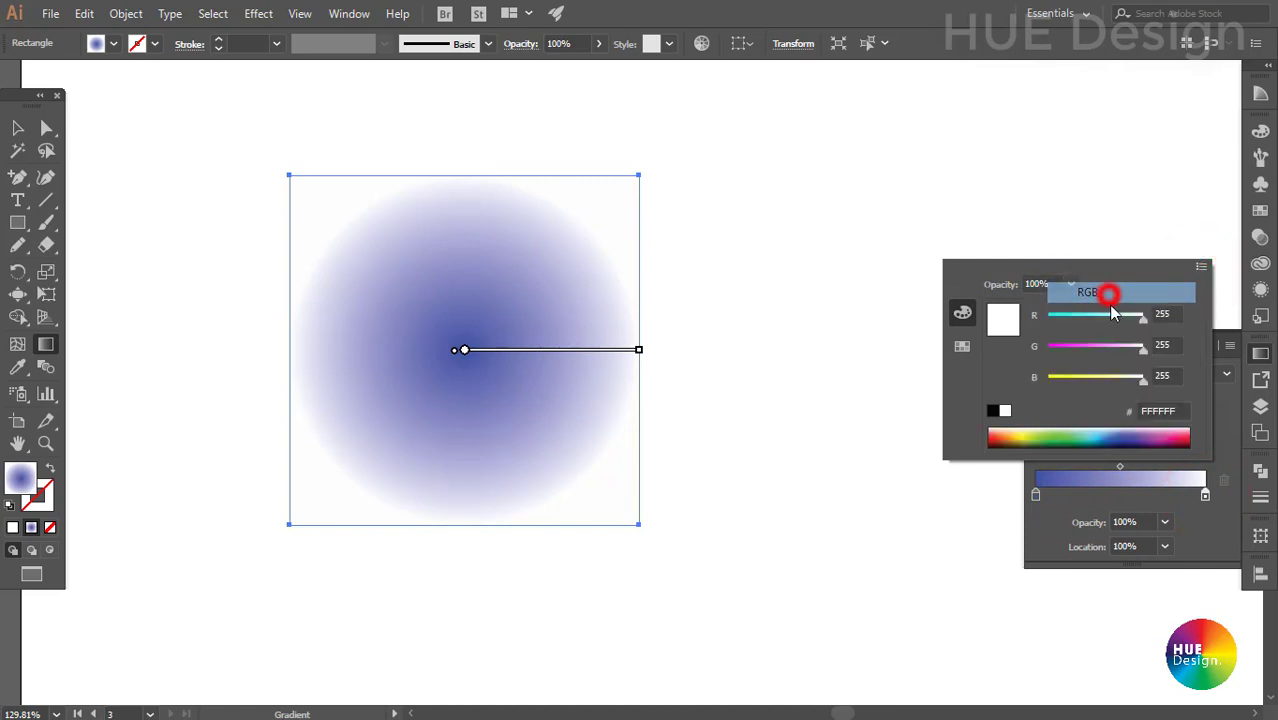
left_click(1085, 433)
left_click_drag(1085, 433, 1103, 437)
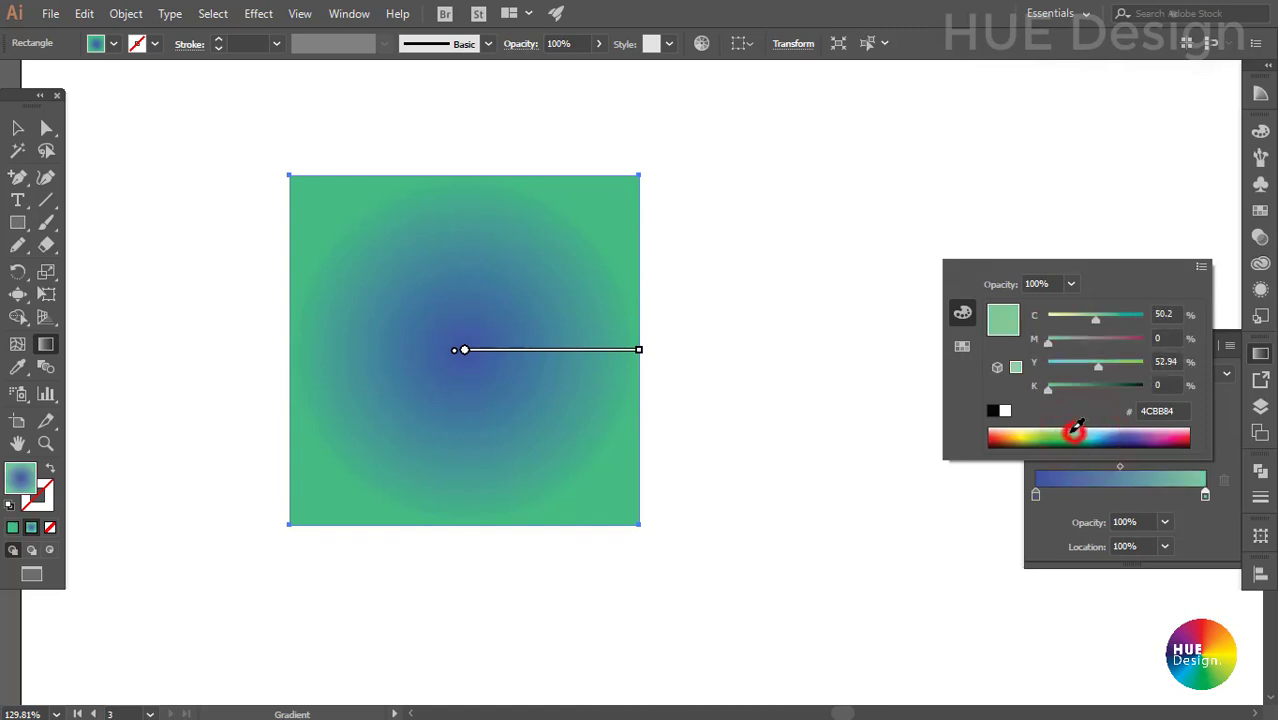
left_click(1104, 437, "shift")
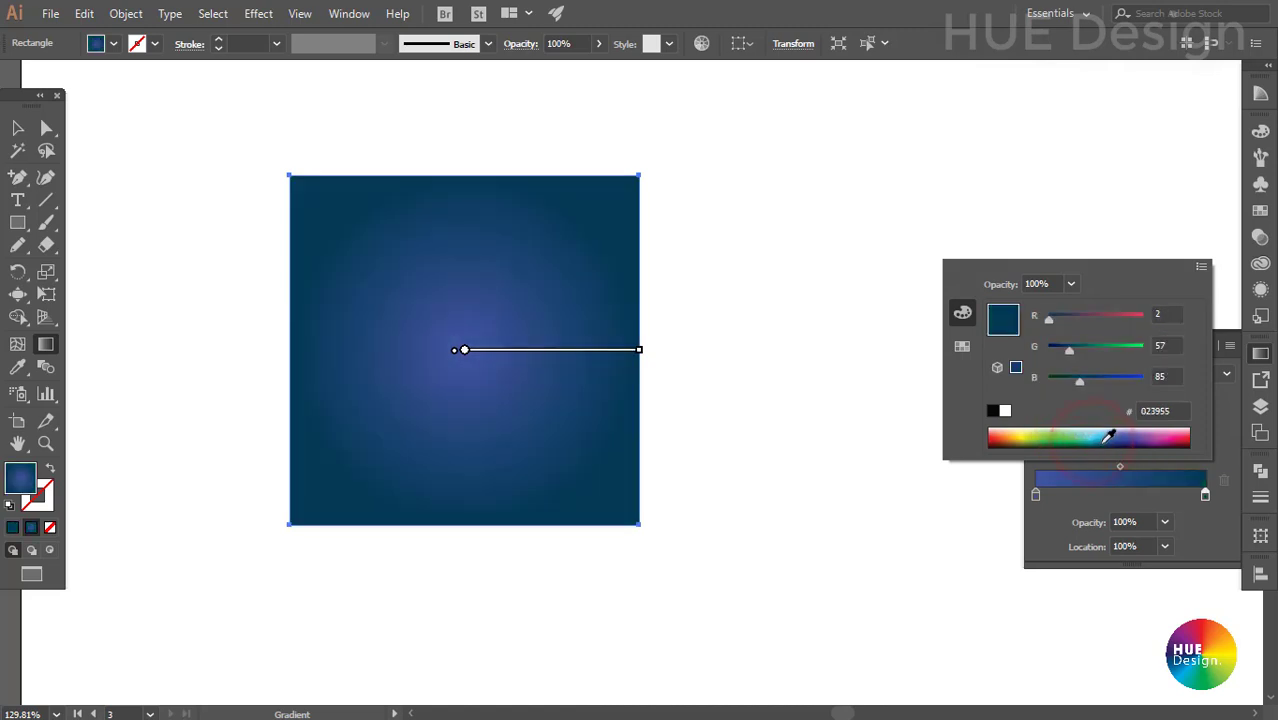
key("Escape")
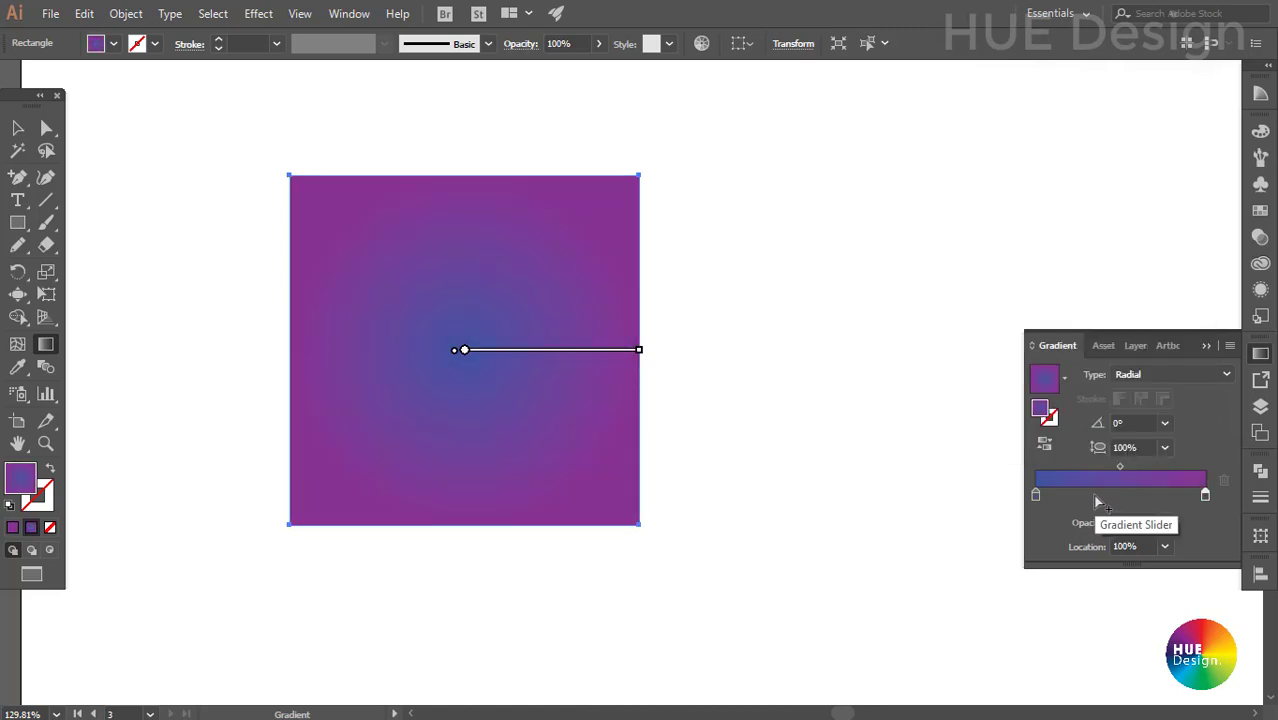
left_click(1095, 496)
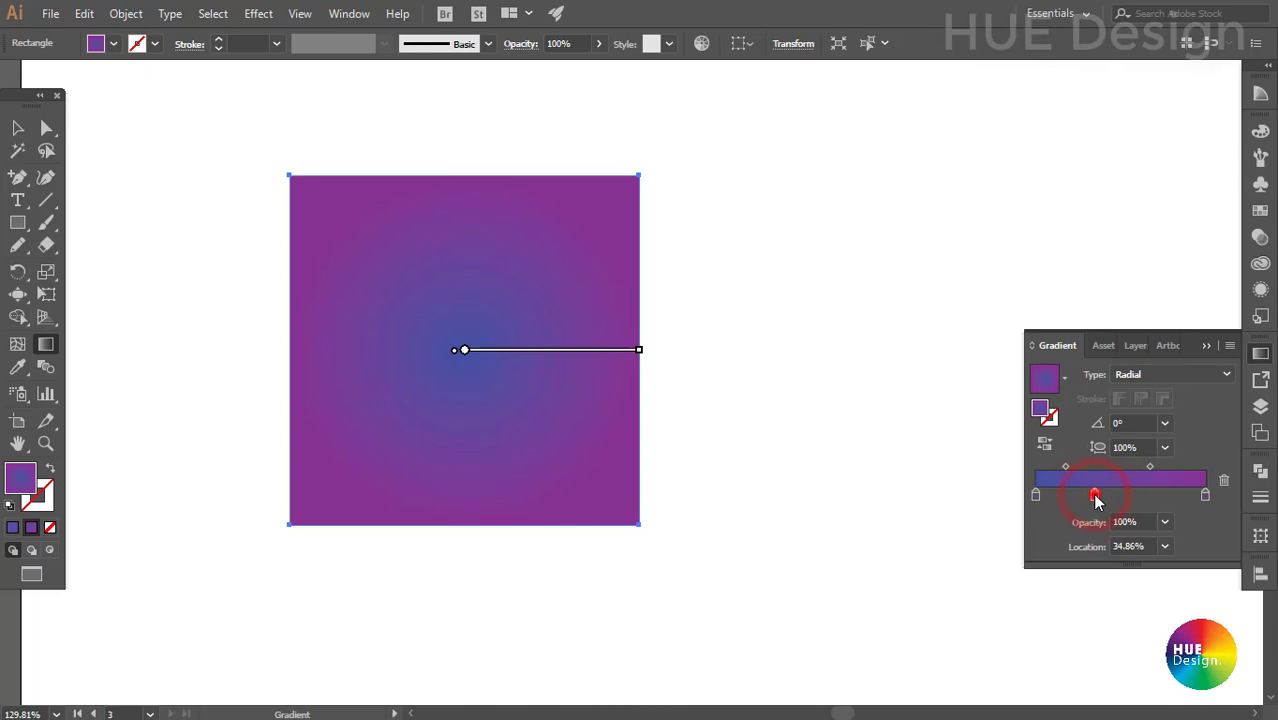
Colour the new 34.86% stop green.
double_click(1095, 496)
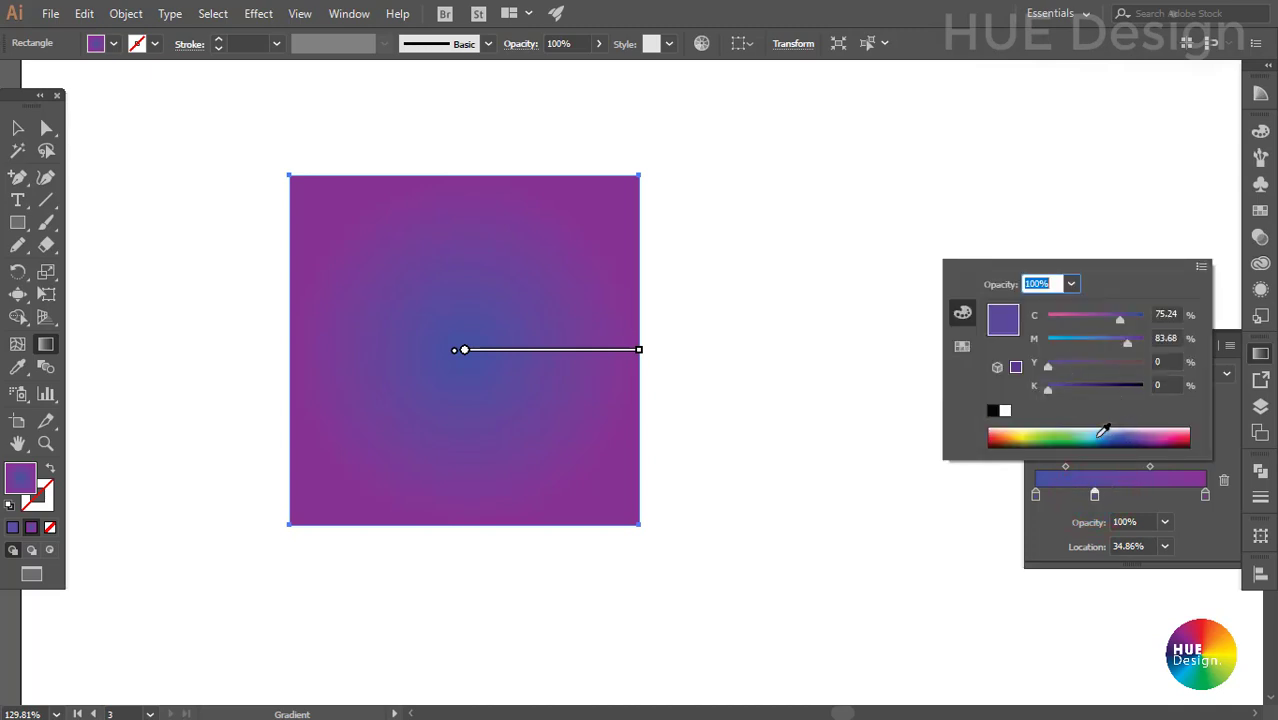
left_click(1068, 436)
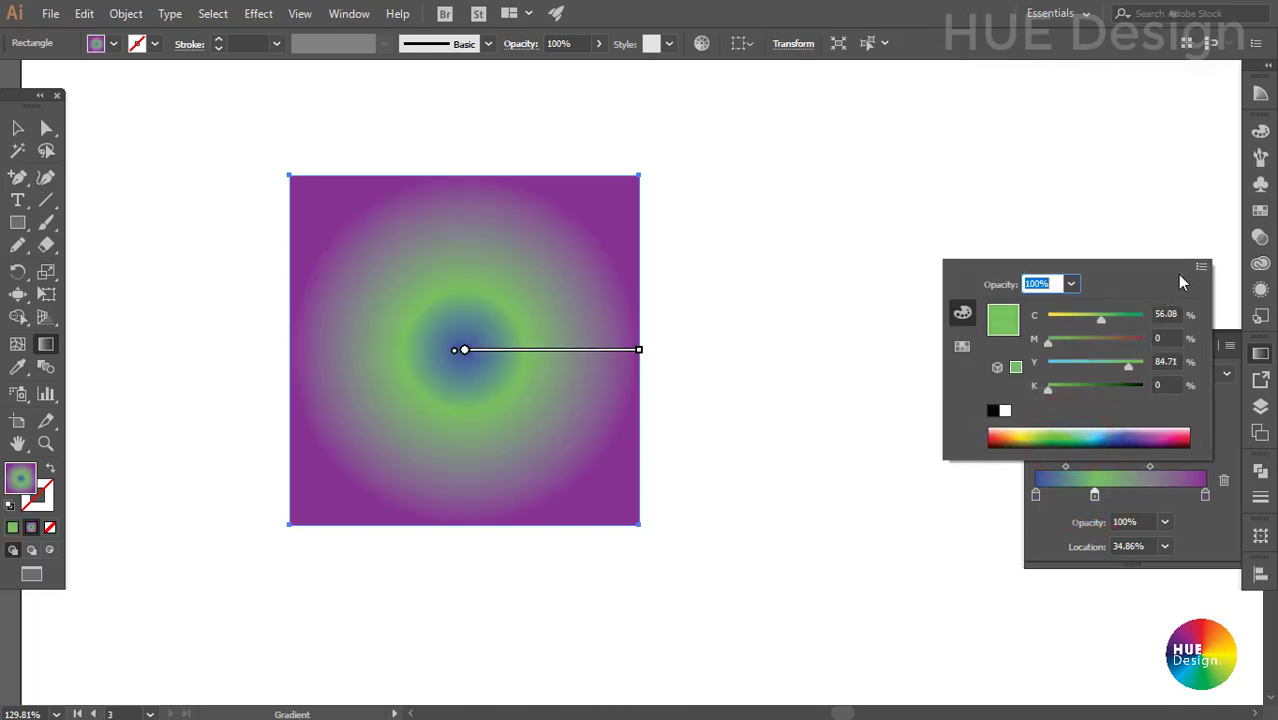
left_click(845, 412)
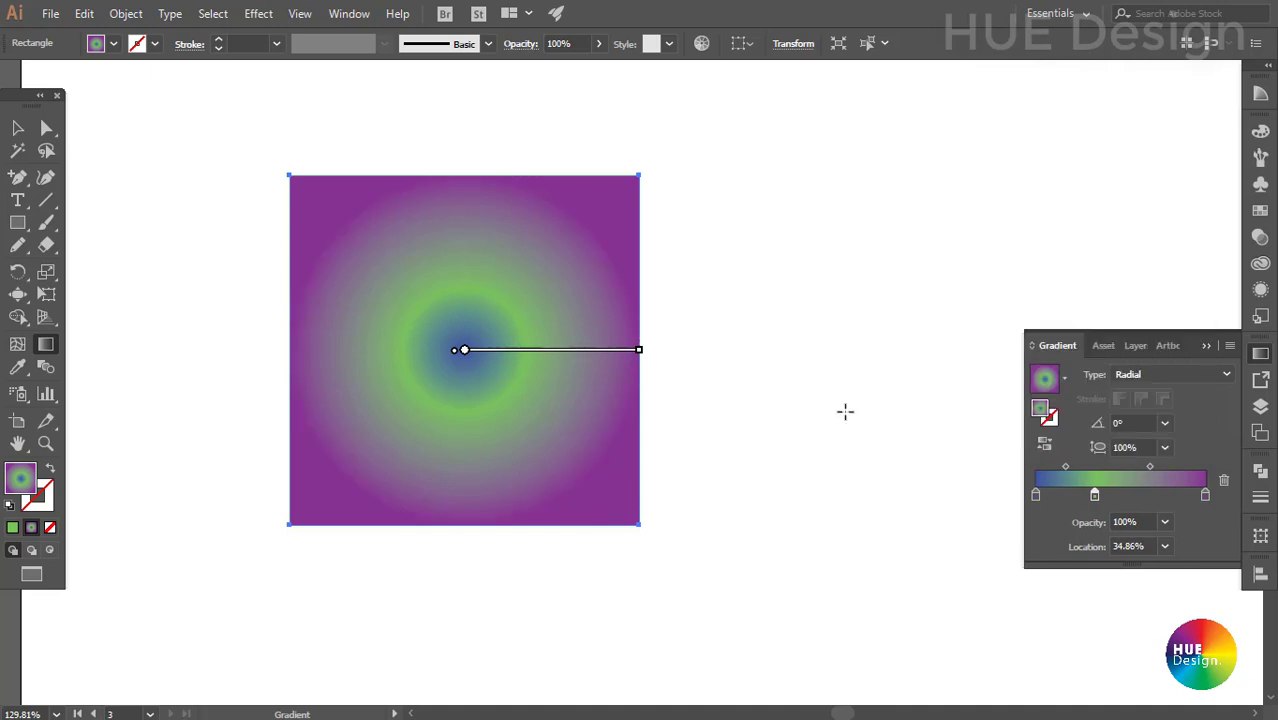
Set the gradient aspect ratio to 50%, then 400%, 600% and 800%.
left_click(1143, 448)
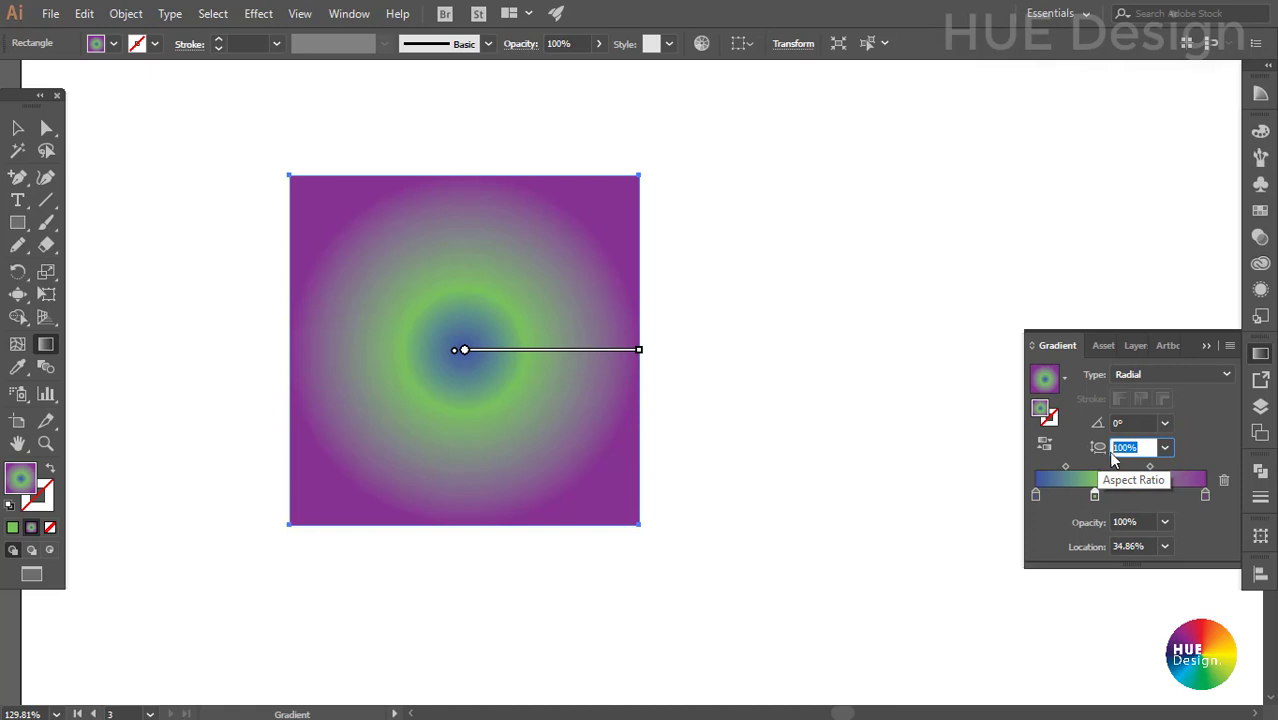
left_click(1168, 448)
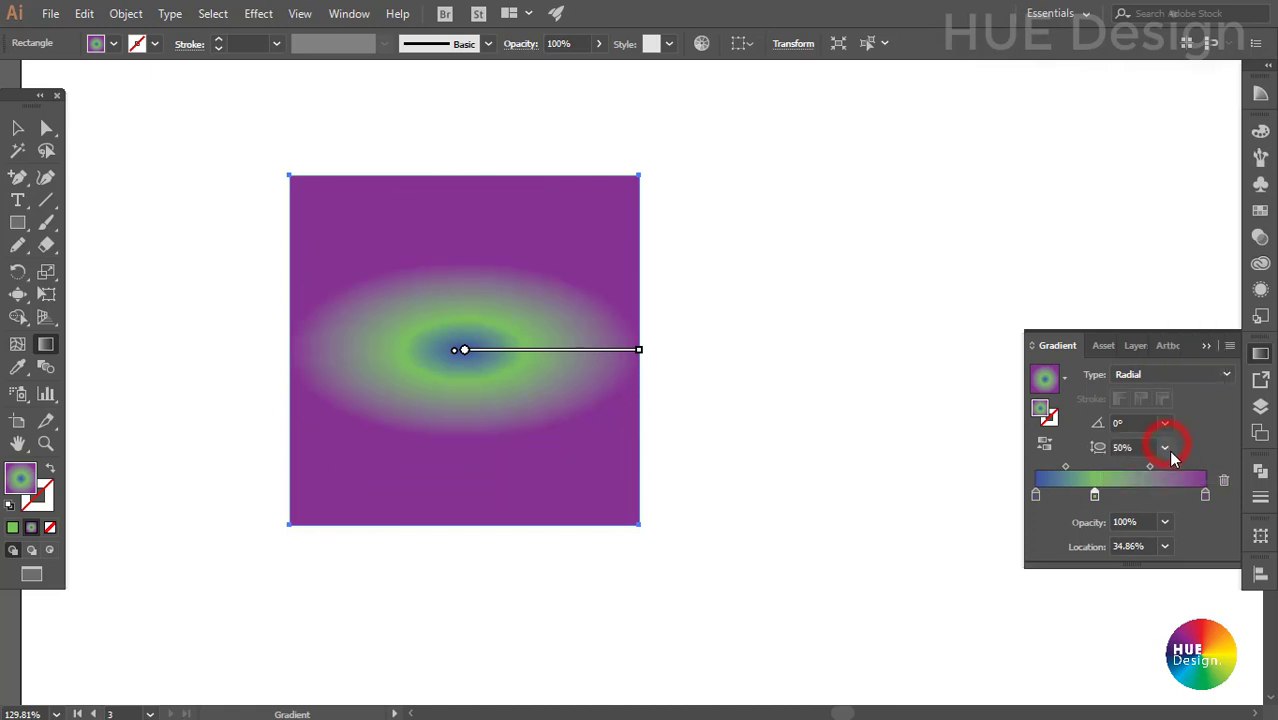
left_click(1165, 448)
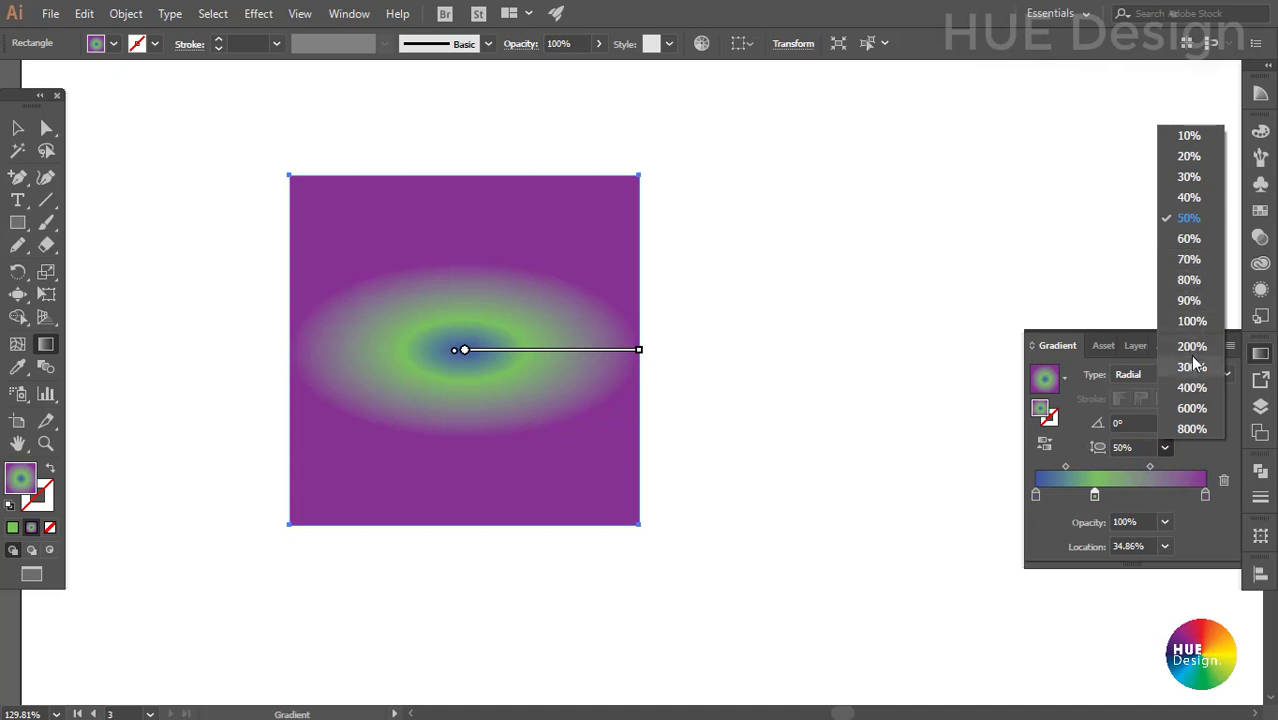
left_click(1191, 390)
left_click(1165, 449)
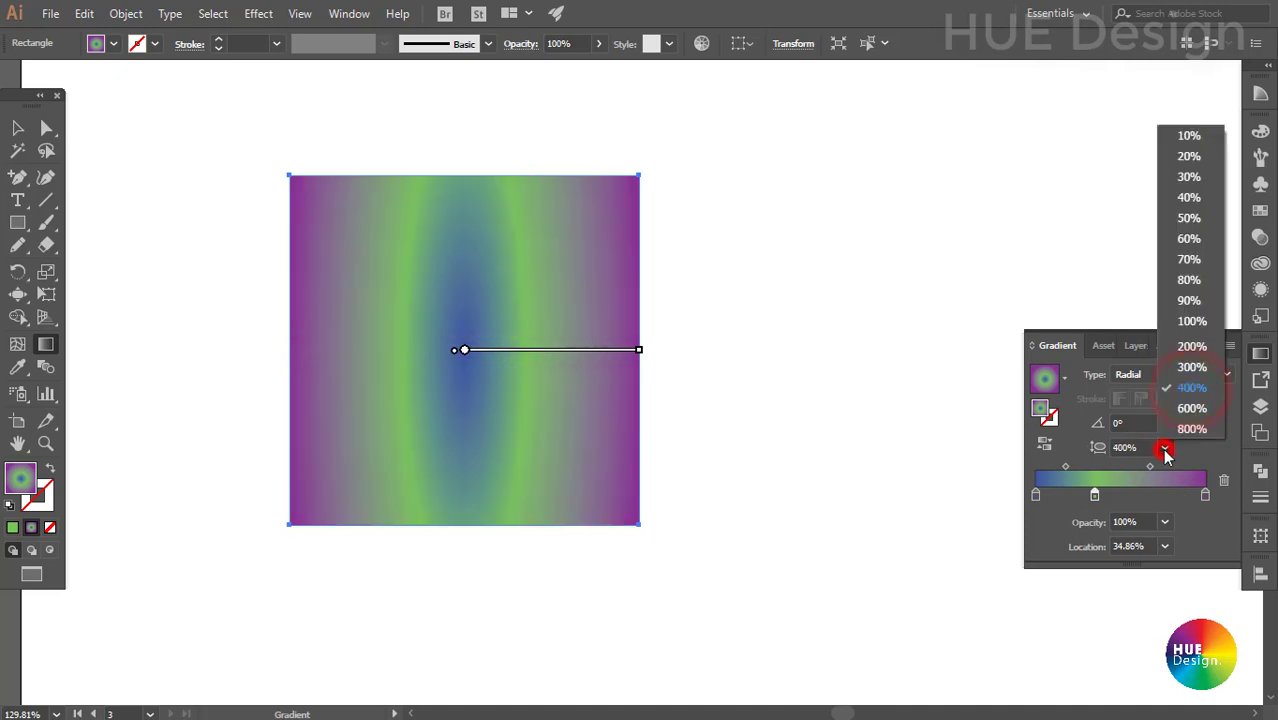
left_click(1186, 412)
left_click(1165, 449)
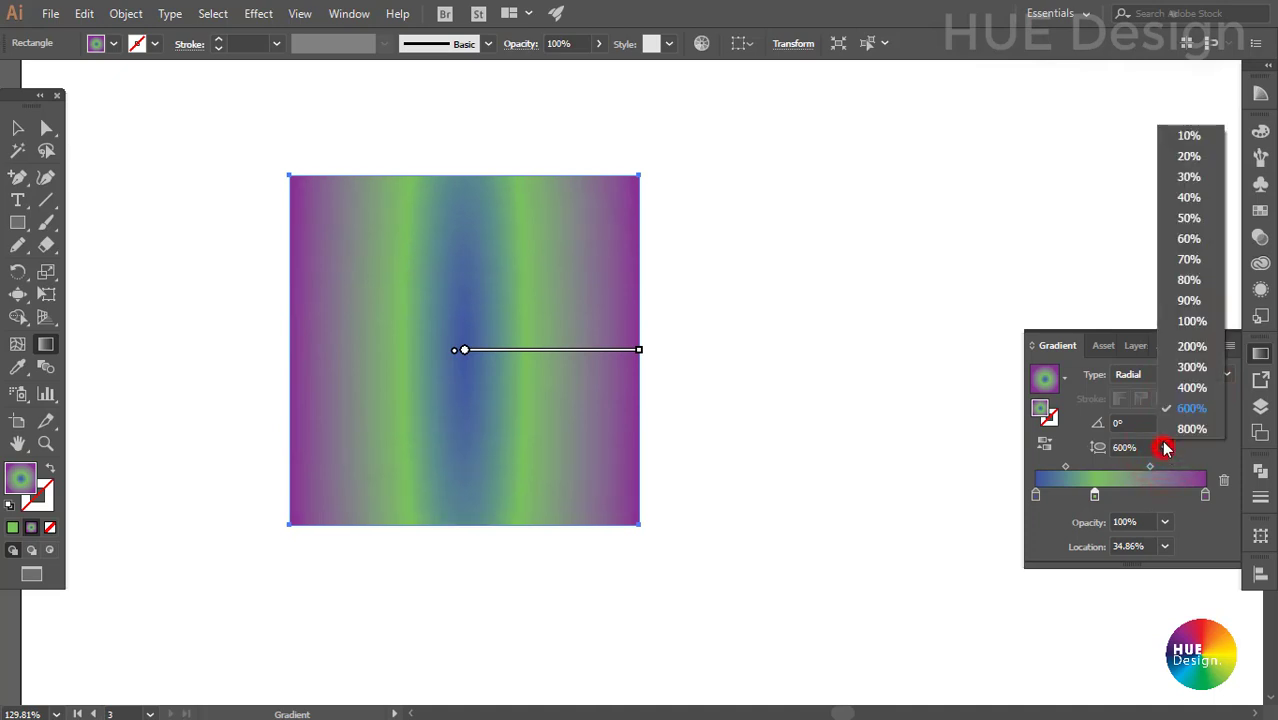
left_click(1190, 428)
left_click(1164, 449)
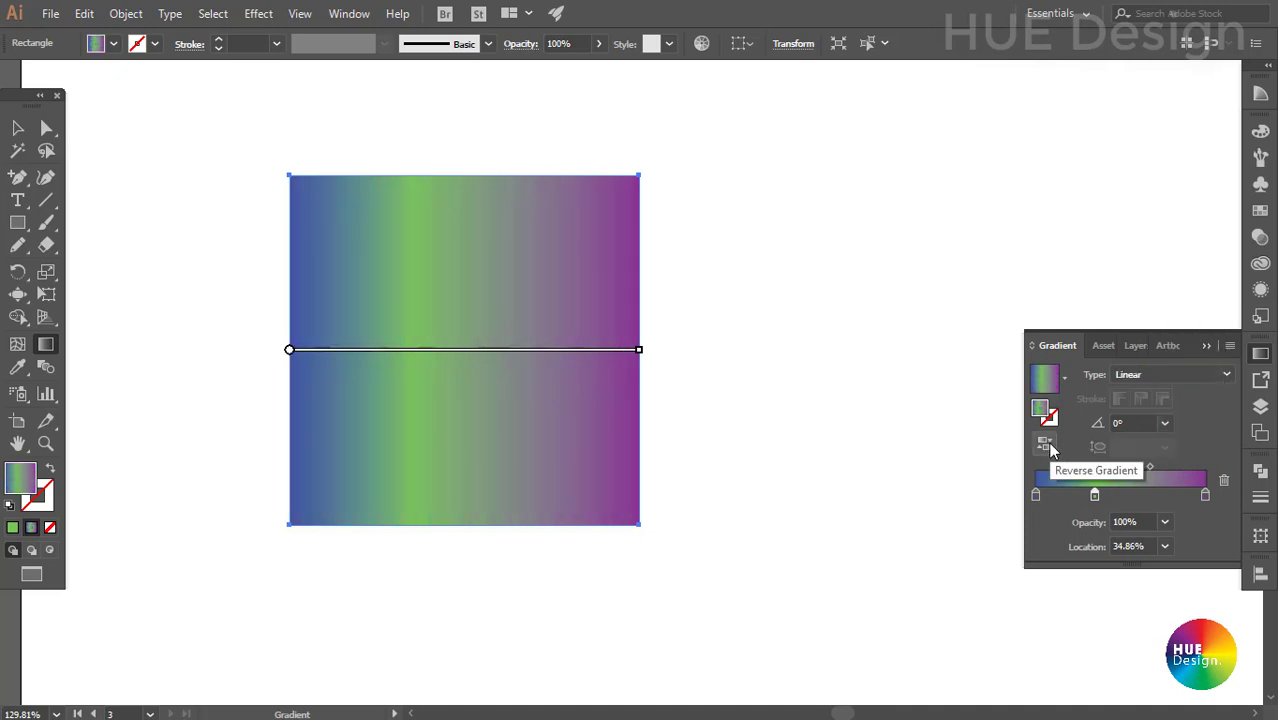
Reverse the gradient colours a few times, then delete the square.
left_click(1049, 445)
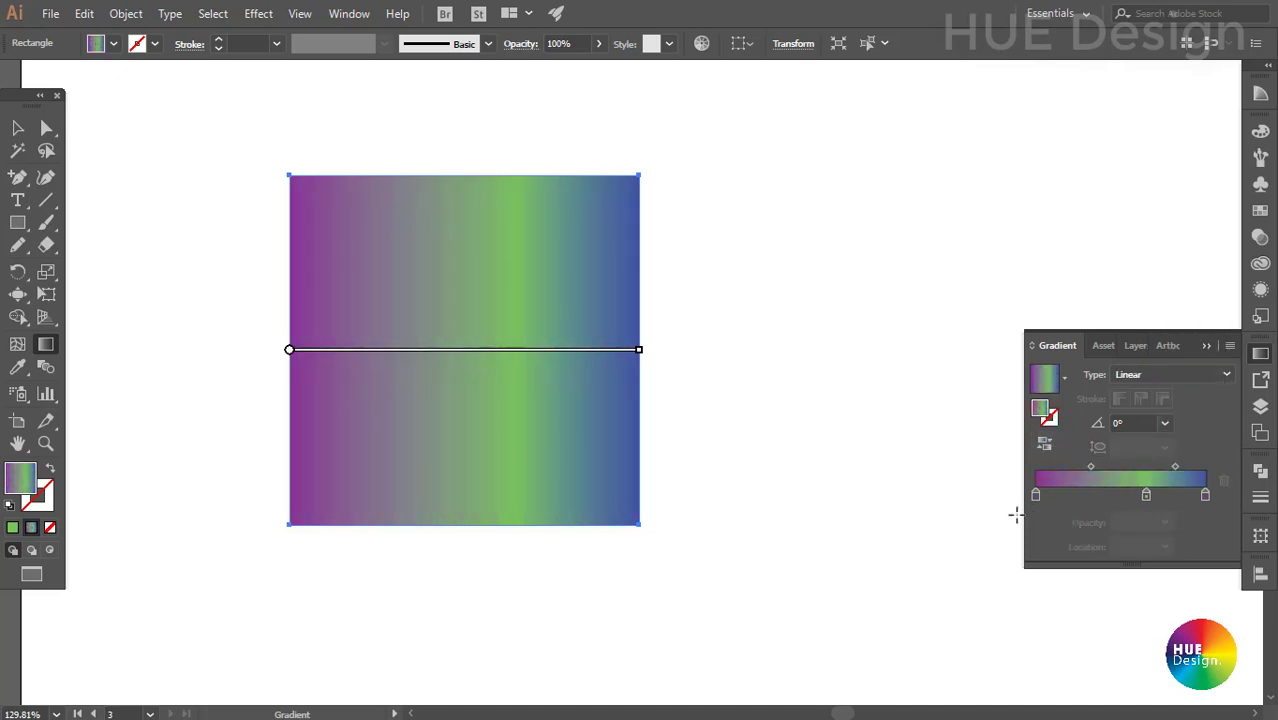
left_click(1047, 446)
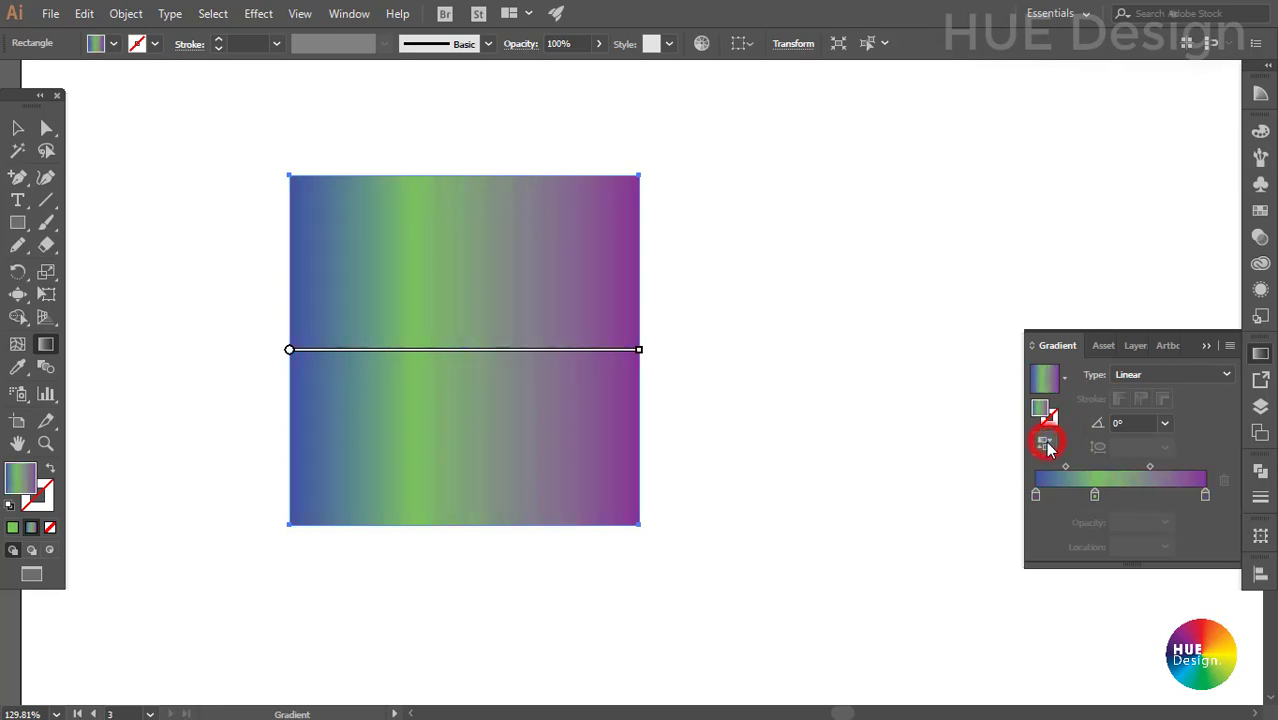
left_click(1047, 446)
key("Delete")
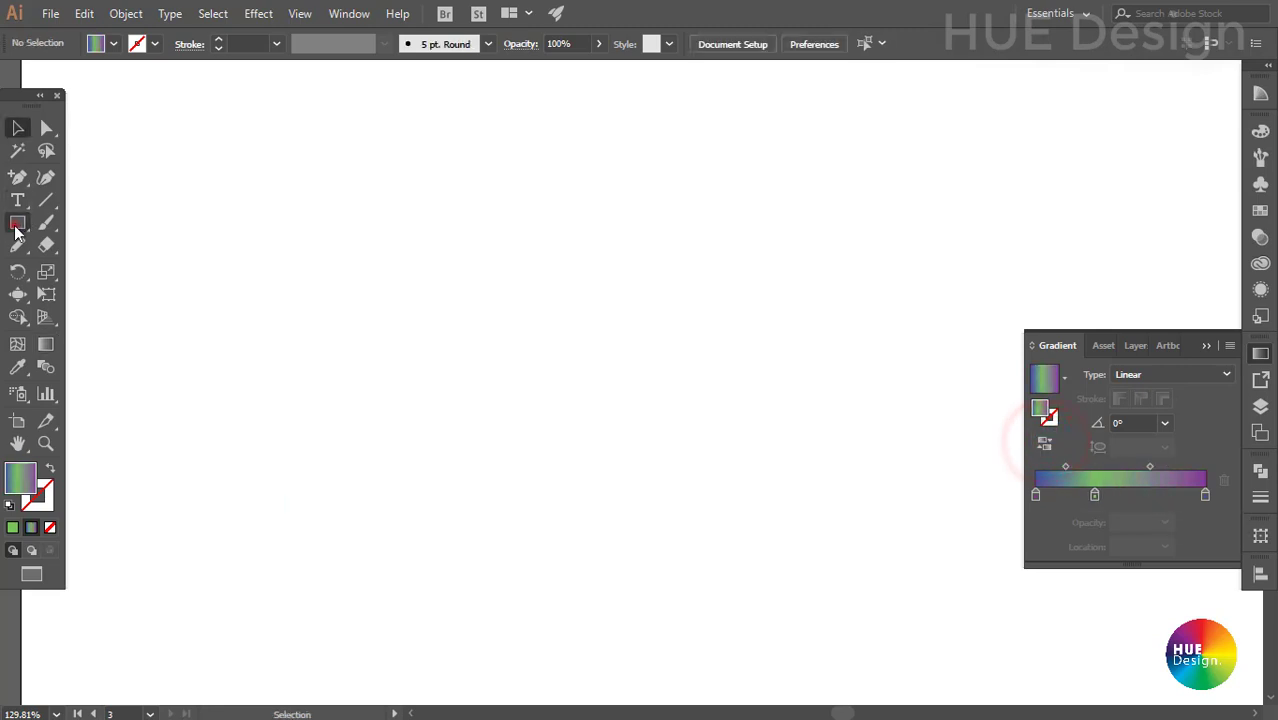
Draw a tall ellipse and move it up and to the left.
left_click(16, 226)
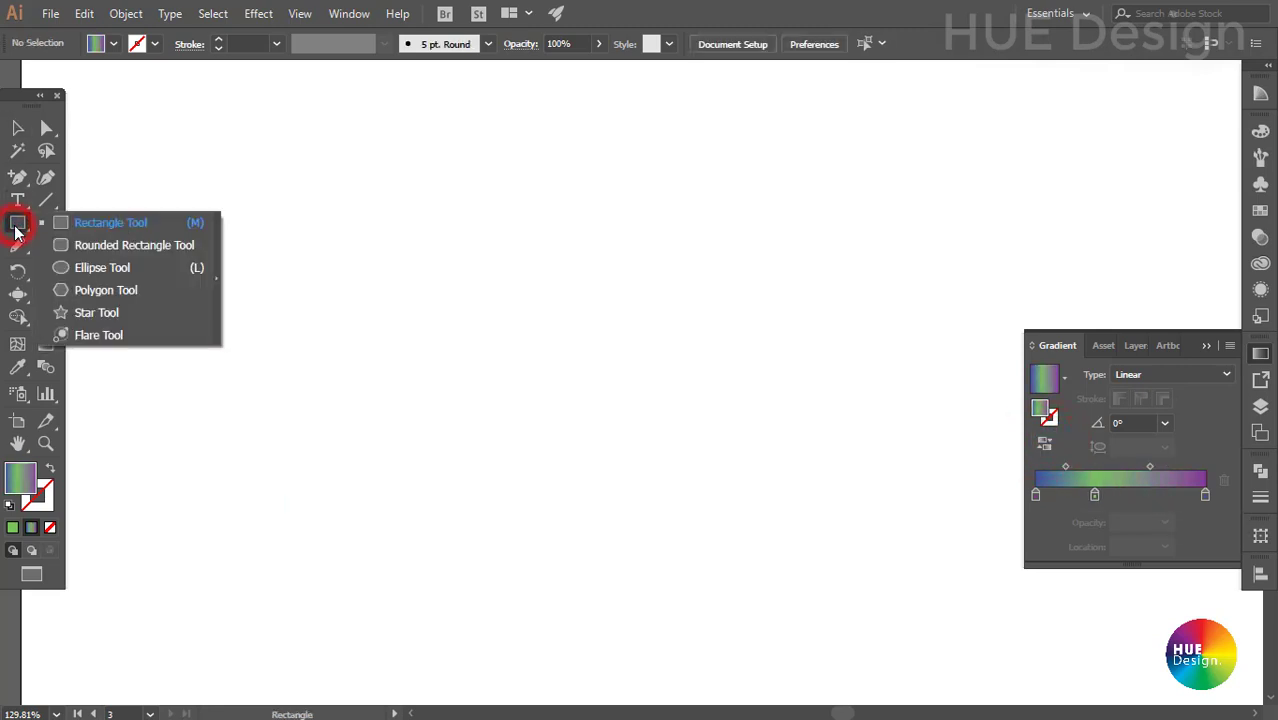
left_click(101, 268)
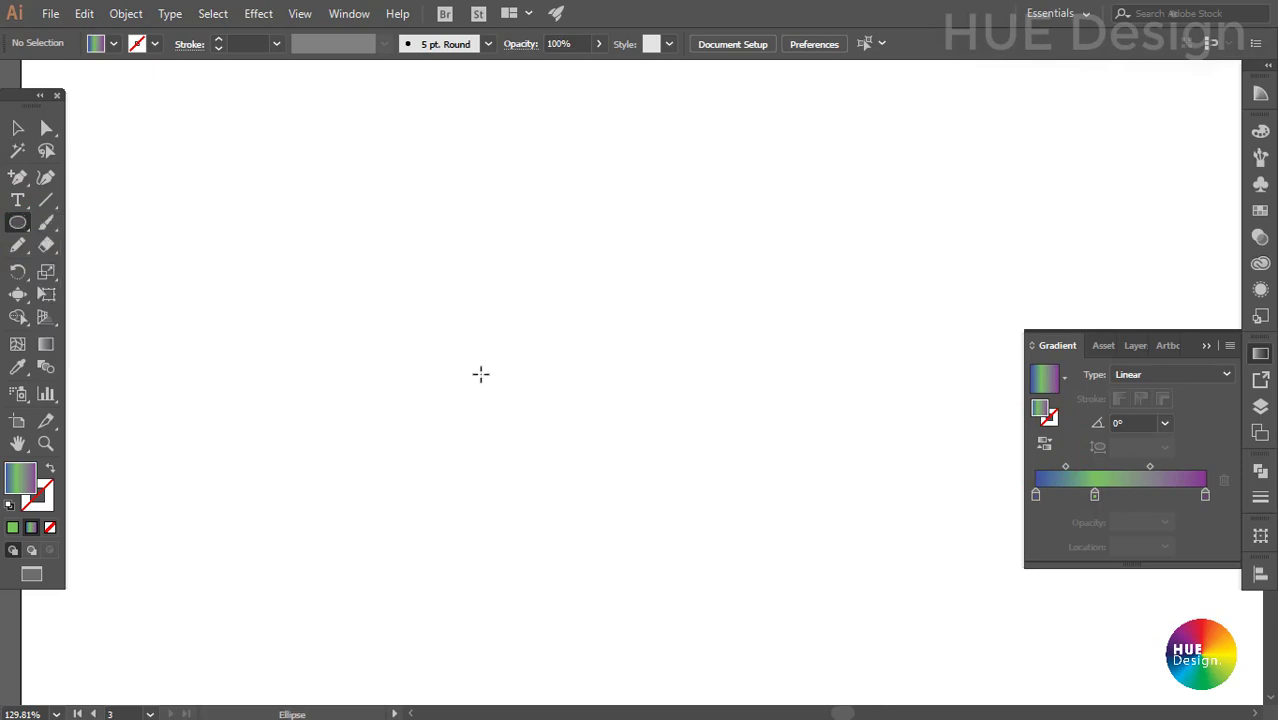
mouse_move(519, 214)
left_mouse_down()
mouse_move(597, 400)
mouse_move(578, 422)
left_mouse_up()
key("v")
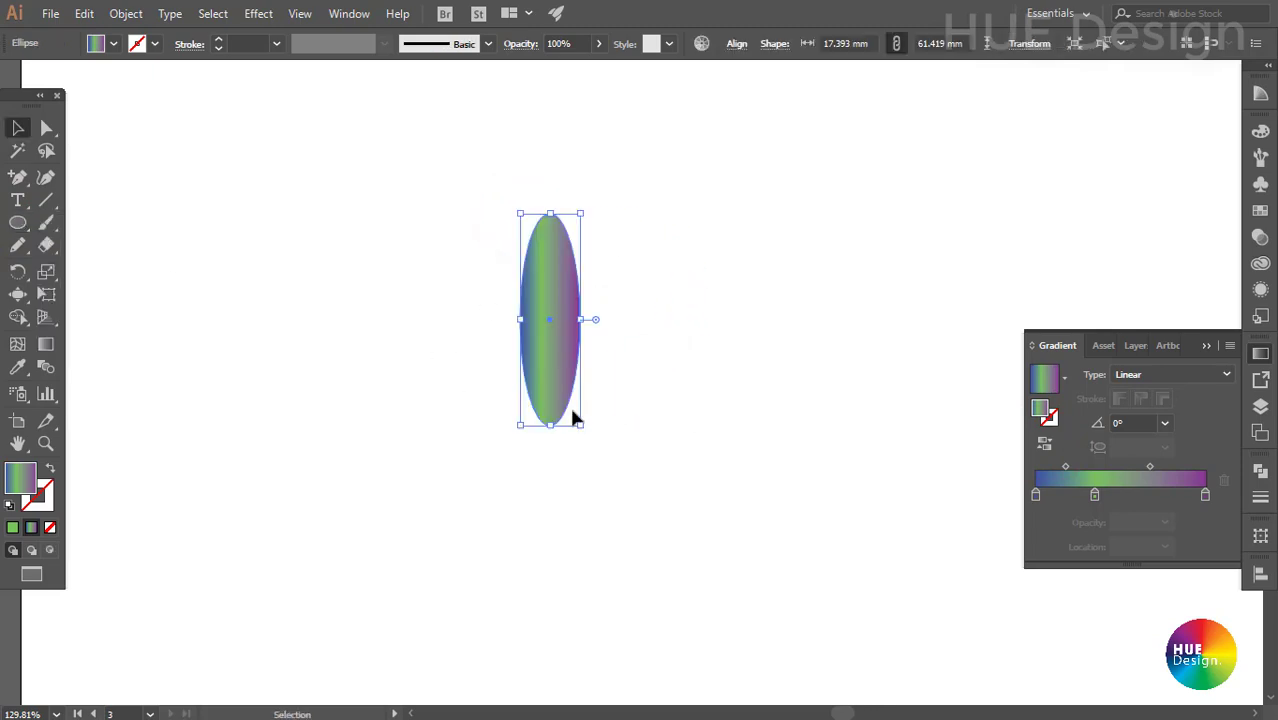
left_click_drag(551, 354, 505, 288)
Fill the ellipse with the yellow-orange gradient swatch, running yellow at top to red at bottom.
left_click(1260, 210)
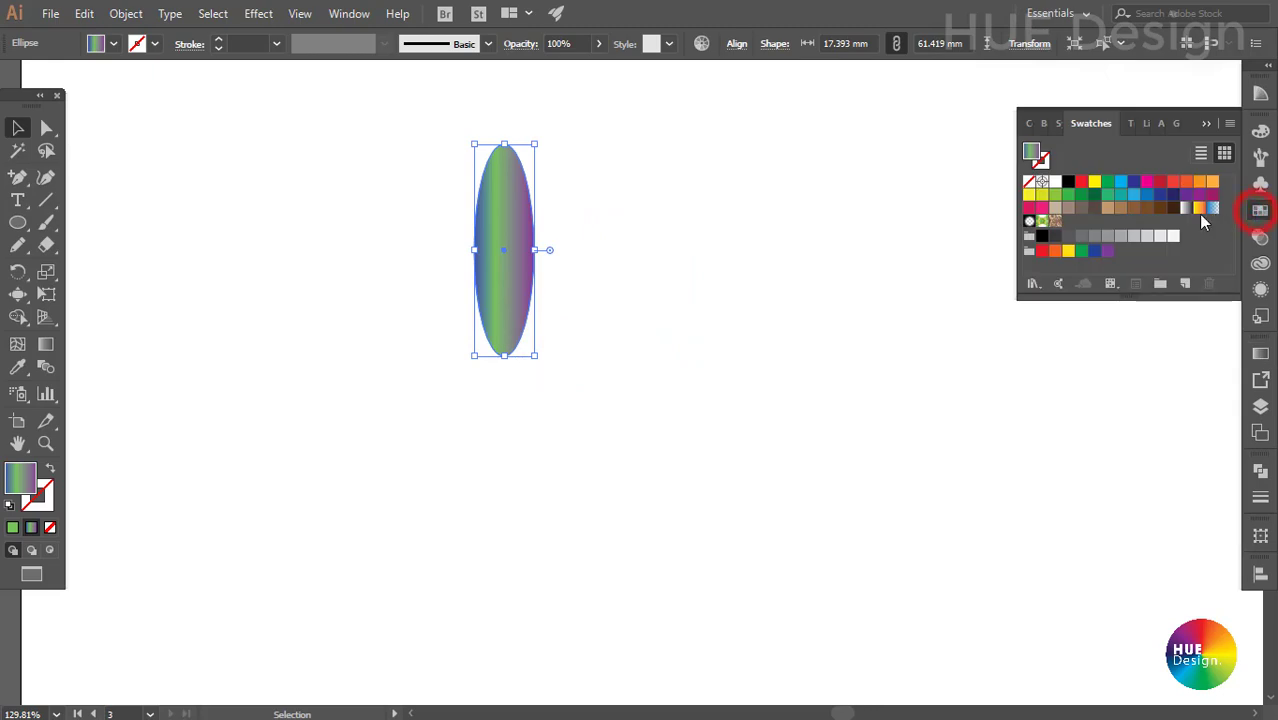
left_click(1199, 207)
key("g")
left_click_drag(505, 152, 505, 350)
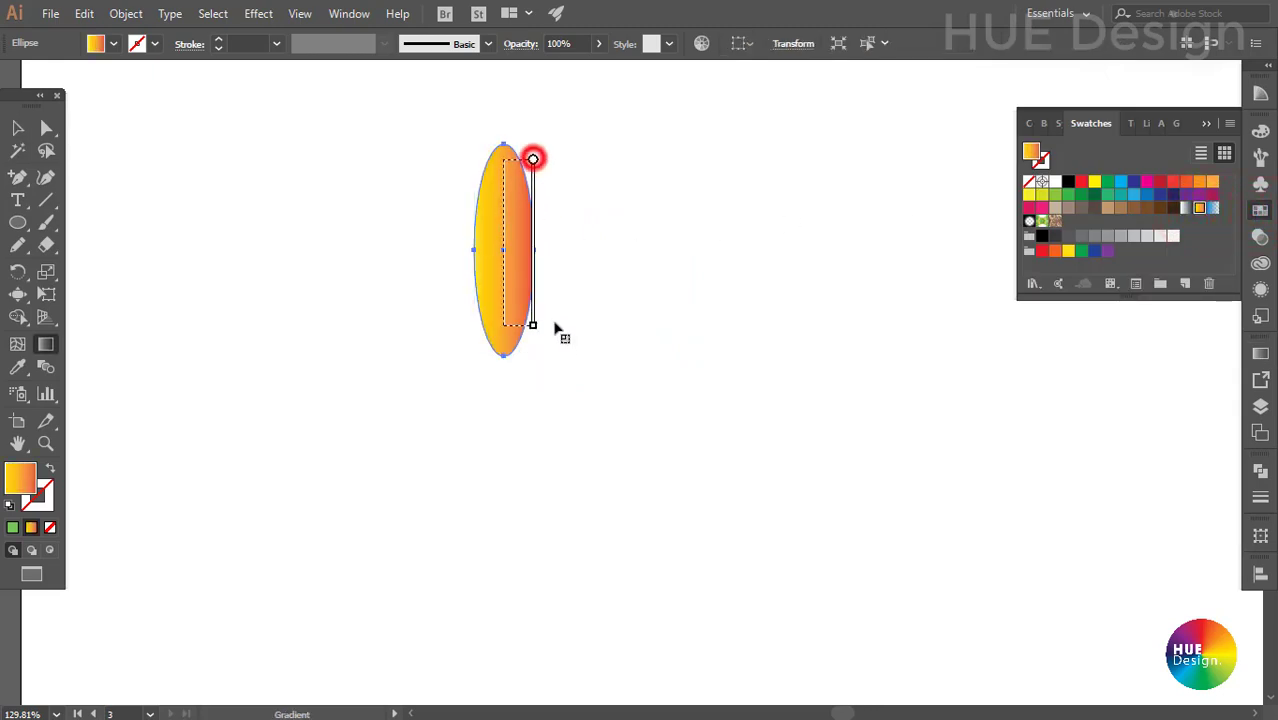
key("v")
left_click(436, 180)
Draw a small circle below the gradient petal and fill it solid red.
left_click(17, 222)
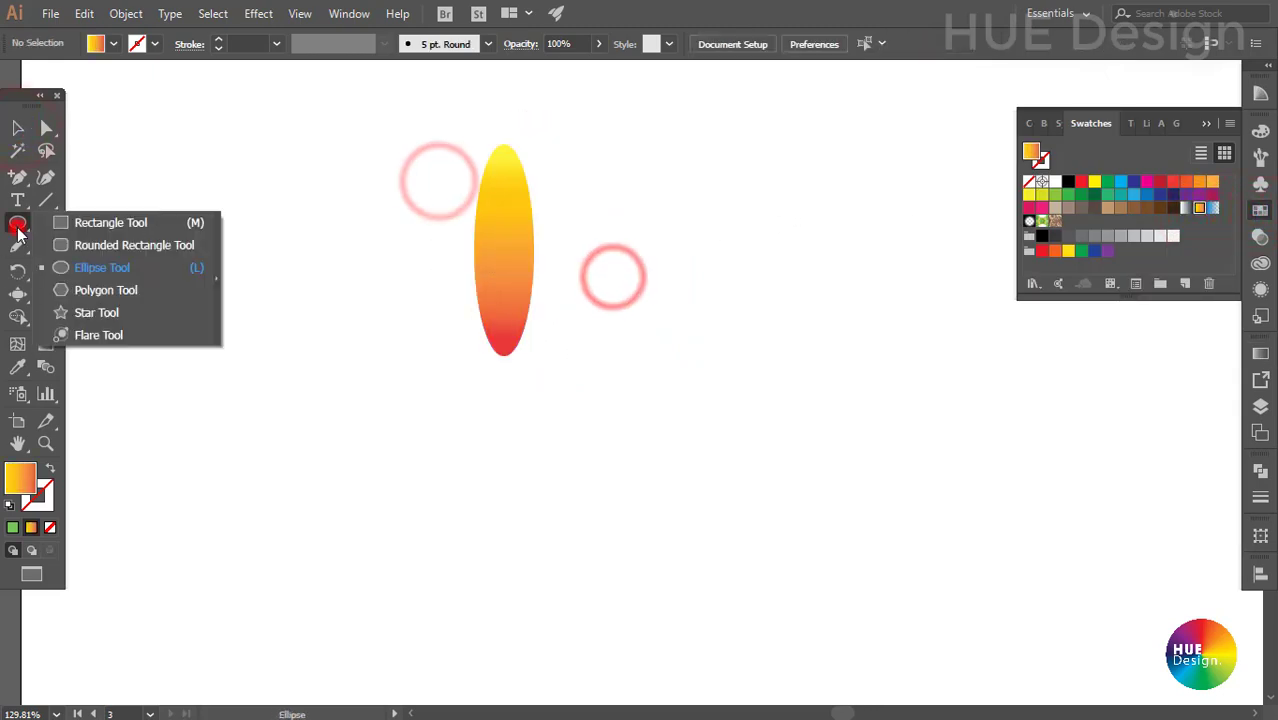
left_click_drag(505, 378, 527, 376)
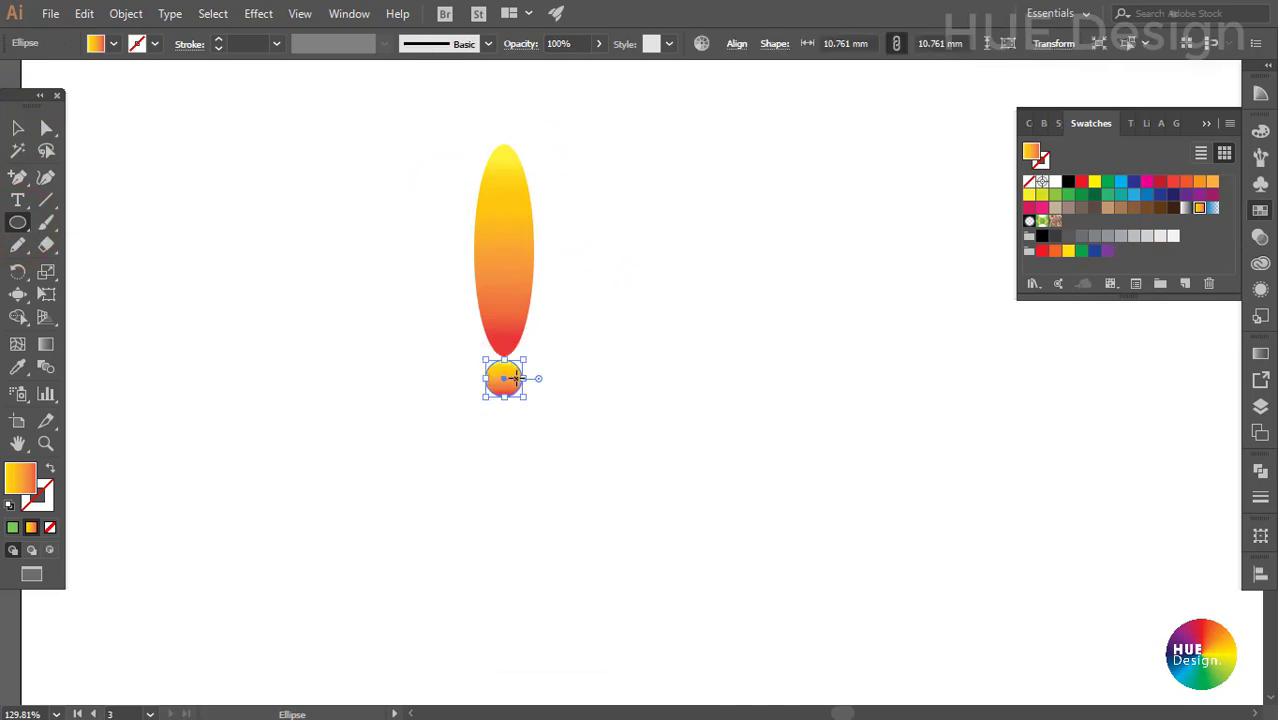
key("v")
left_click(1081, 182)
left_click(665, 314)
Rotate repeated copies of the petal around the red circle to form an eight-petal flower.
left_click(494, 262)
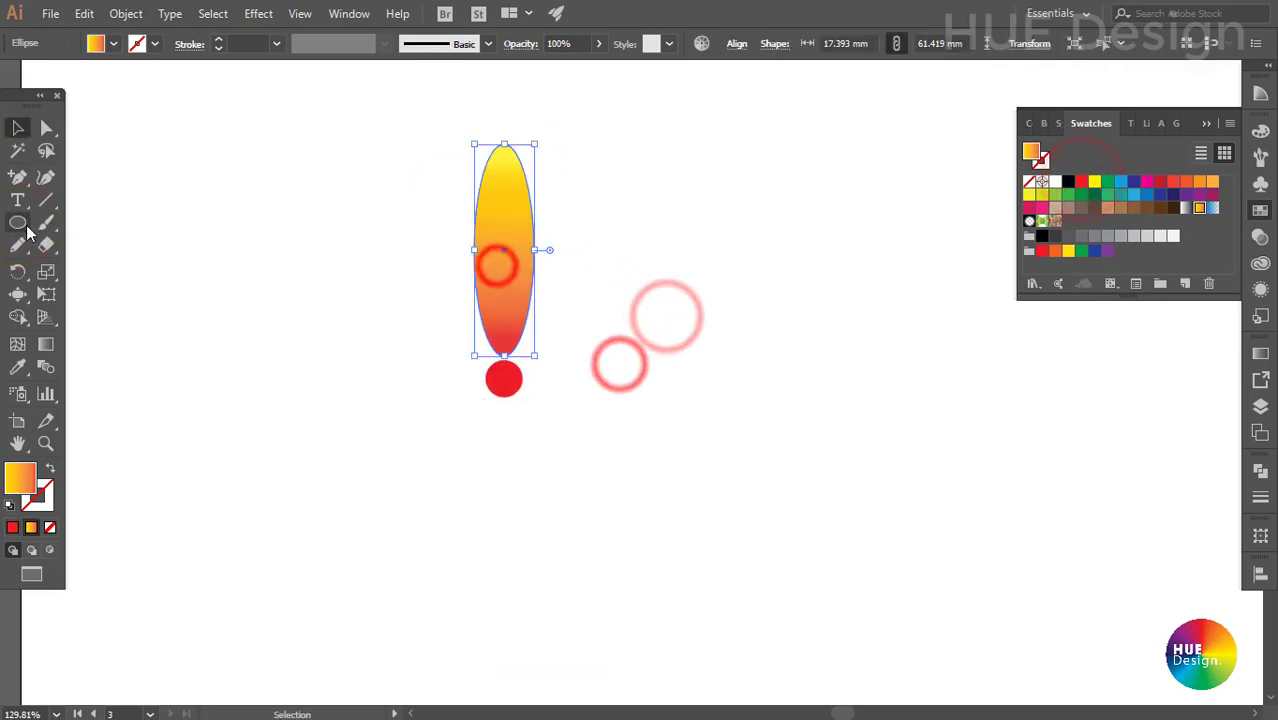
left_click(17, 271)
left_click(504, 378)
left_click_drag(507, 219, 636, 292)
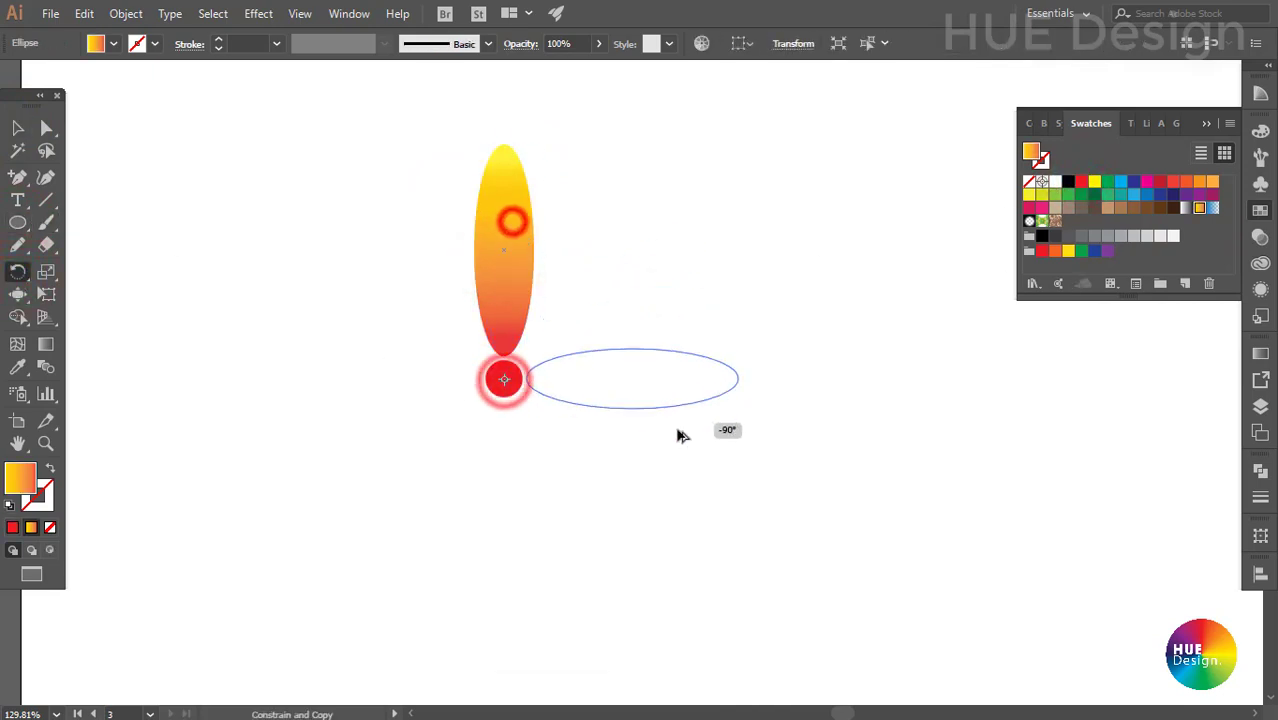
key("ctrl+d")
key("ctrl+d")
key("ctrl+d")
key("ctrl+d")
key("ctrl+d")
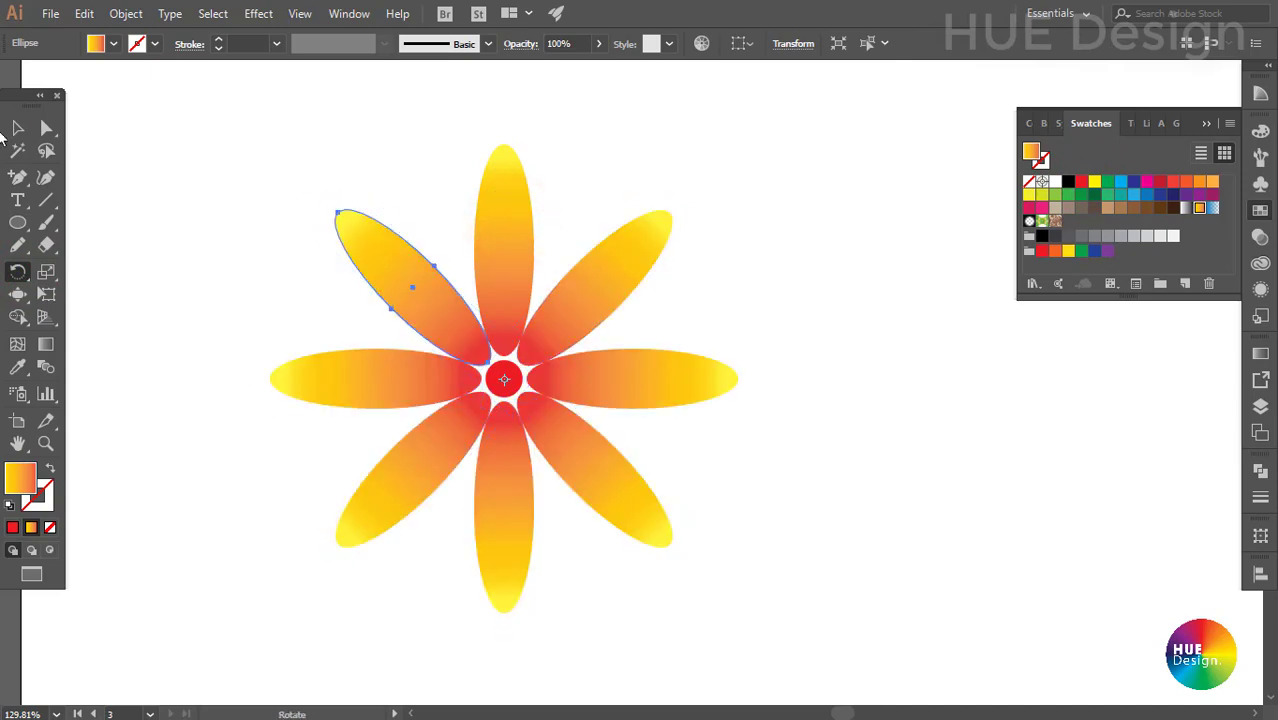
key("v")
key("ctrl+0")
Select the whole flower and drag a duplicate straight to its right.
left_click_drag(371, 250, 699, 500)
left_click(719, 496)
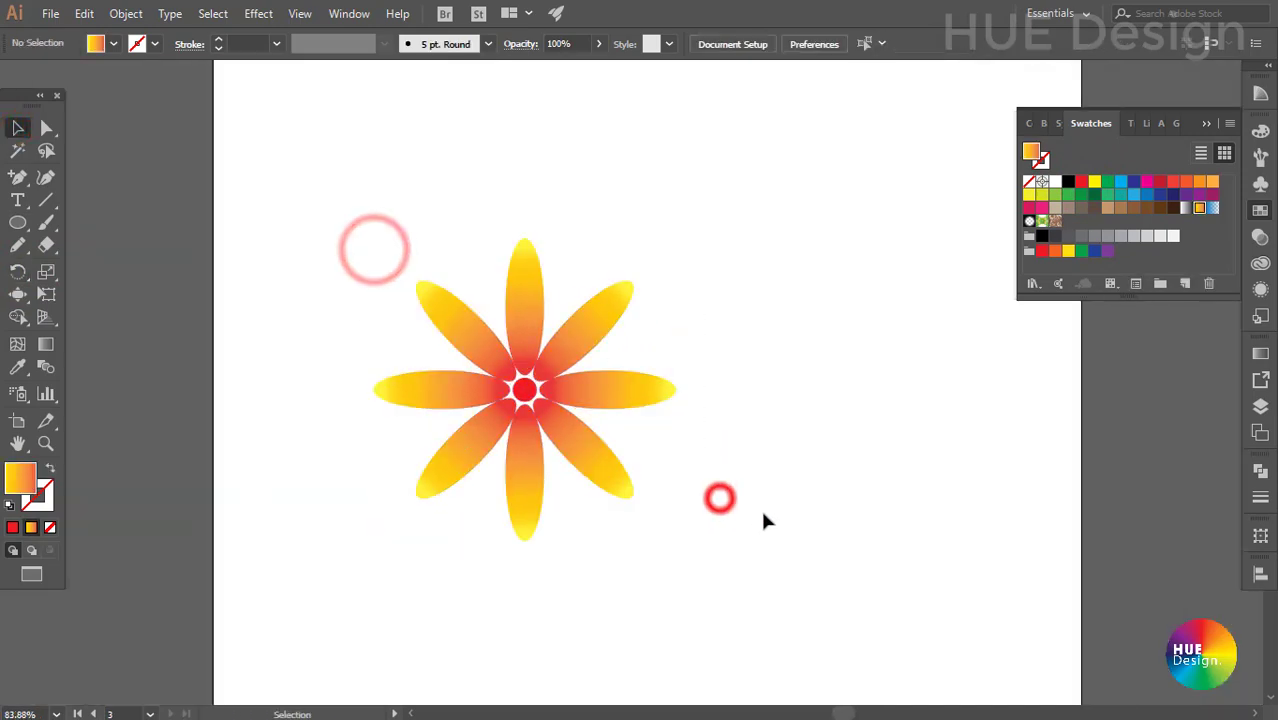
left_click(768, 520)
mouse_move(690, 559)
left_mouse_down()
mouse_move(668, 545)
mouse_move(656, 500)
left_mouse_up()
key("ctrl+a")
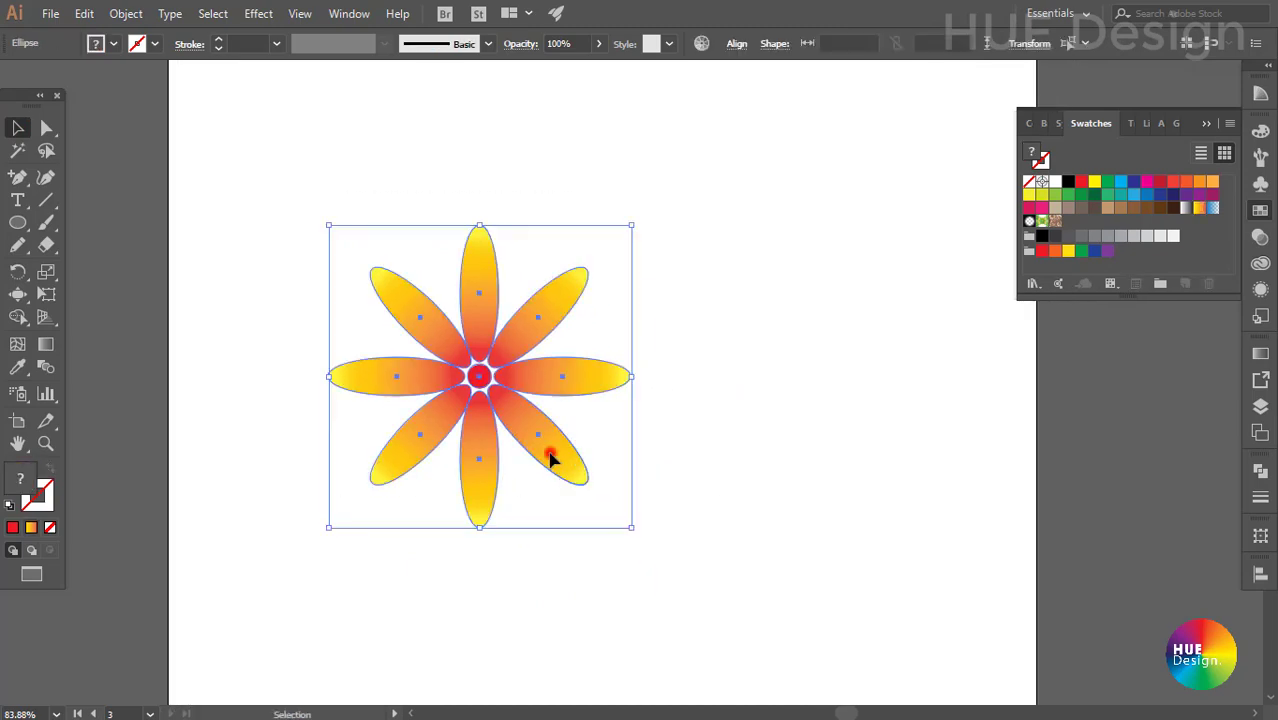
left_click_drag(548, 451, 876, 468)
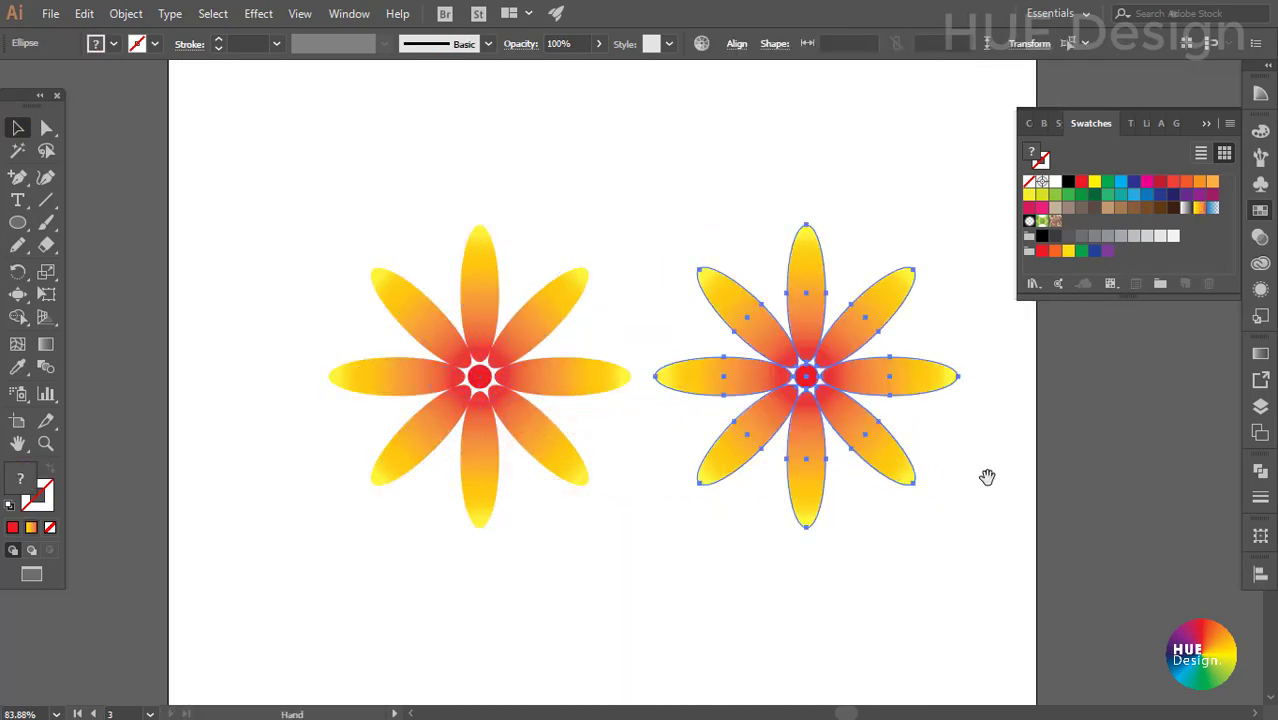
Fill the duplicate flower's petals with the Fading Sky gradient swatch.
left_click_drag(984, 476, 900, 508)
left_click(114, 44)
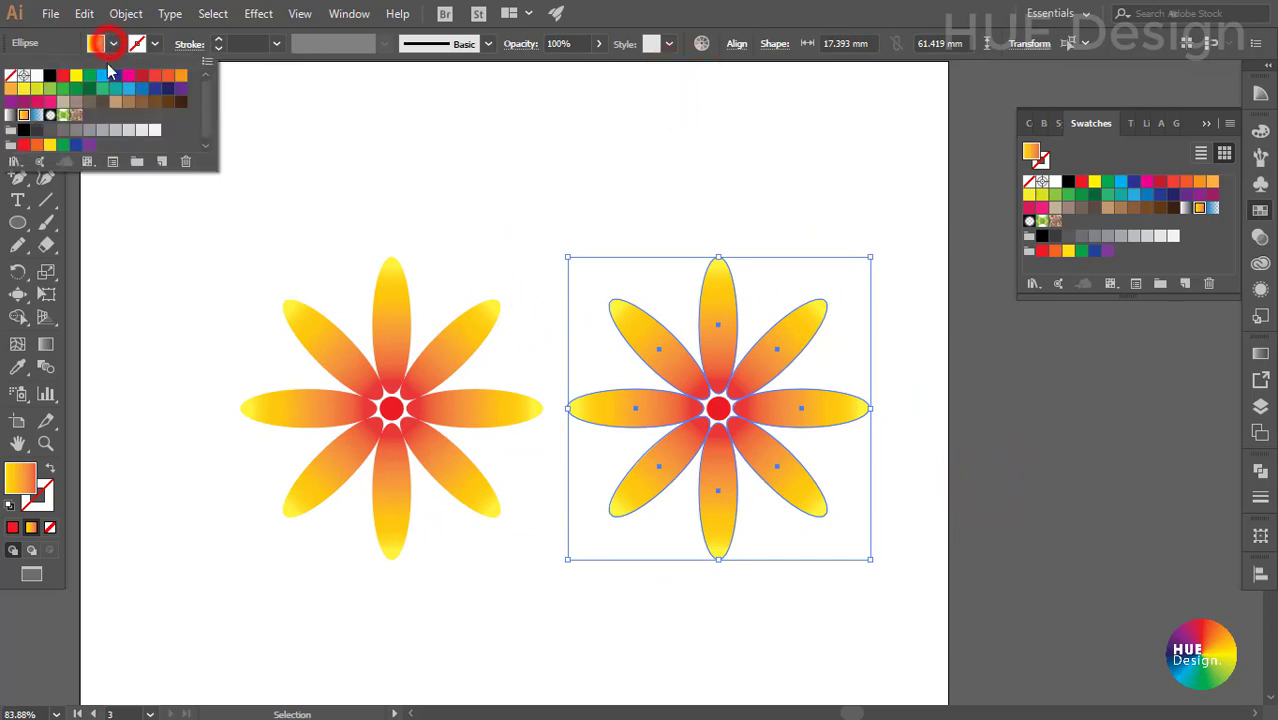
left_click(1209, 208)
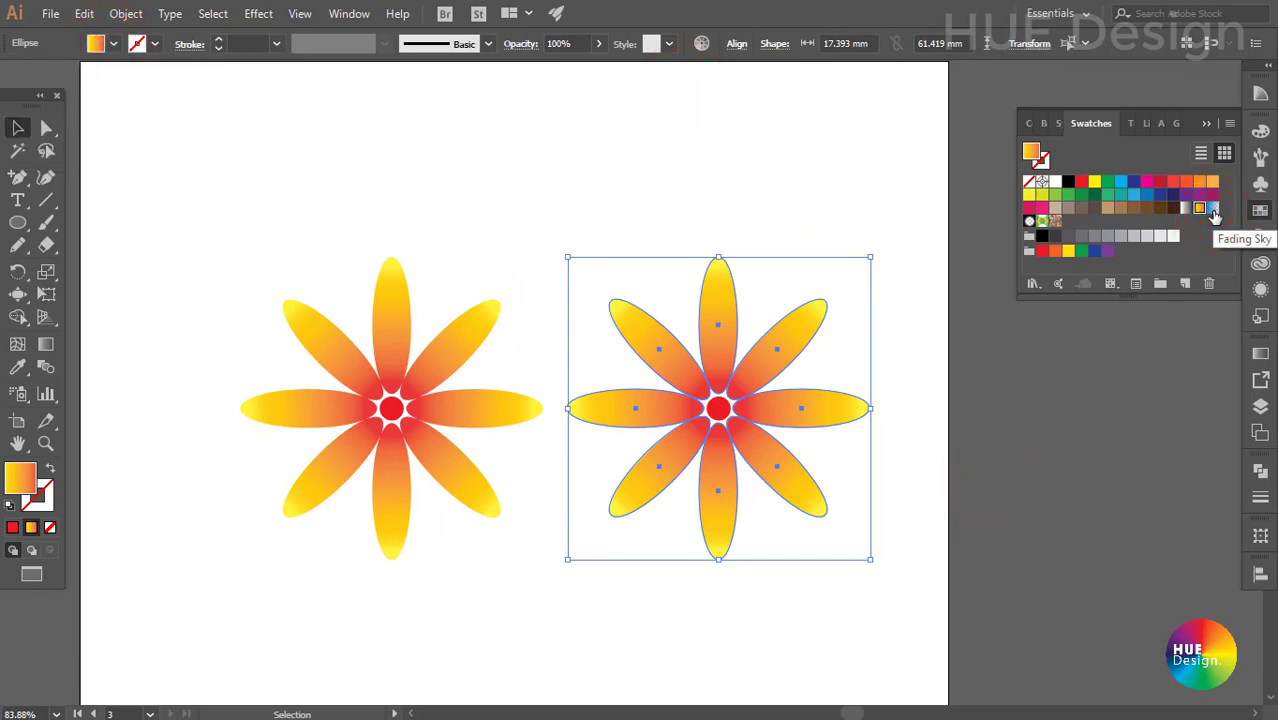
left_click(1211, 210)
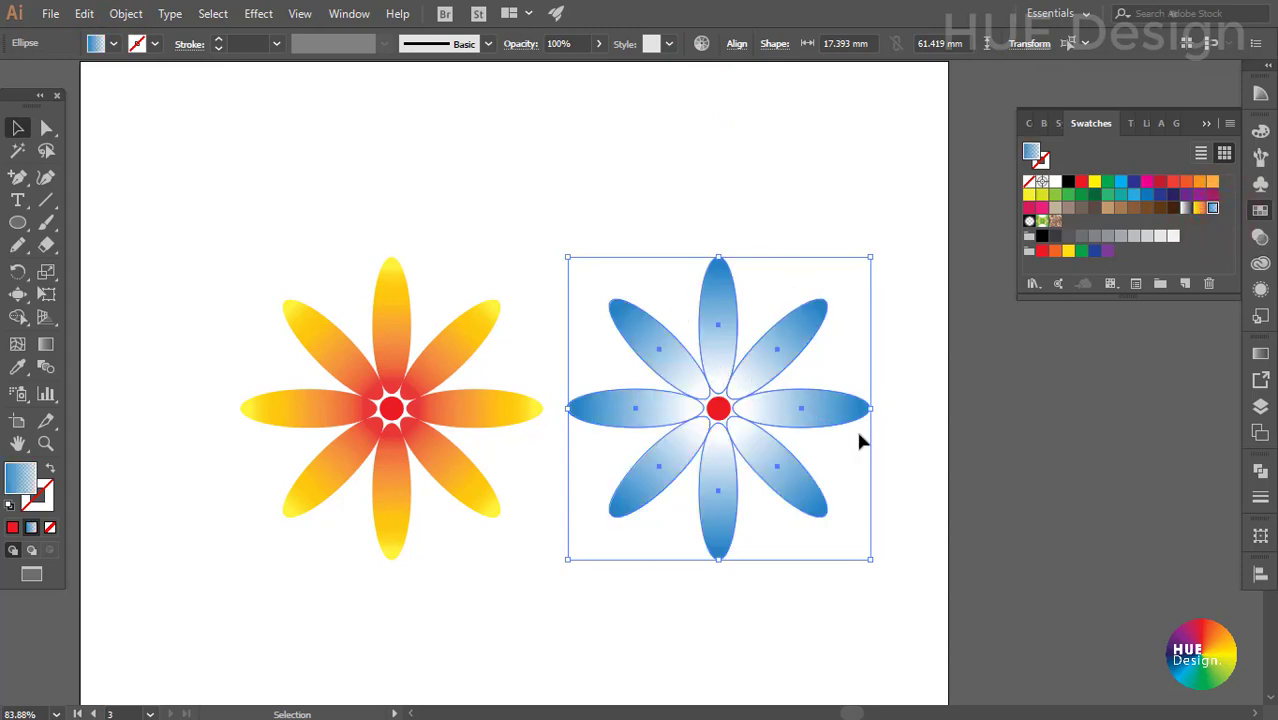
Reverse the Fading Sky gradient on the blue petals so deep blue sits at the centre.
left_click(979, 499)
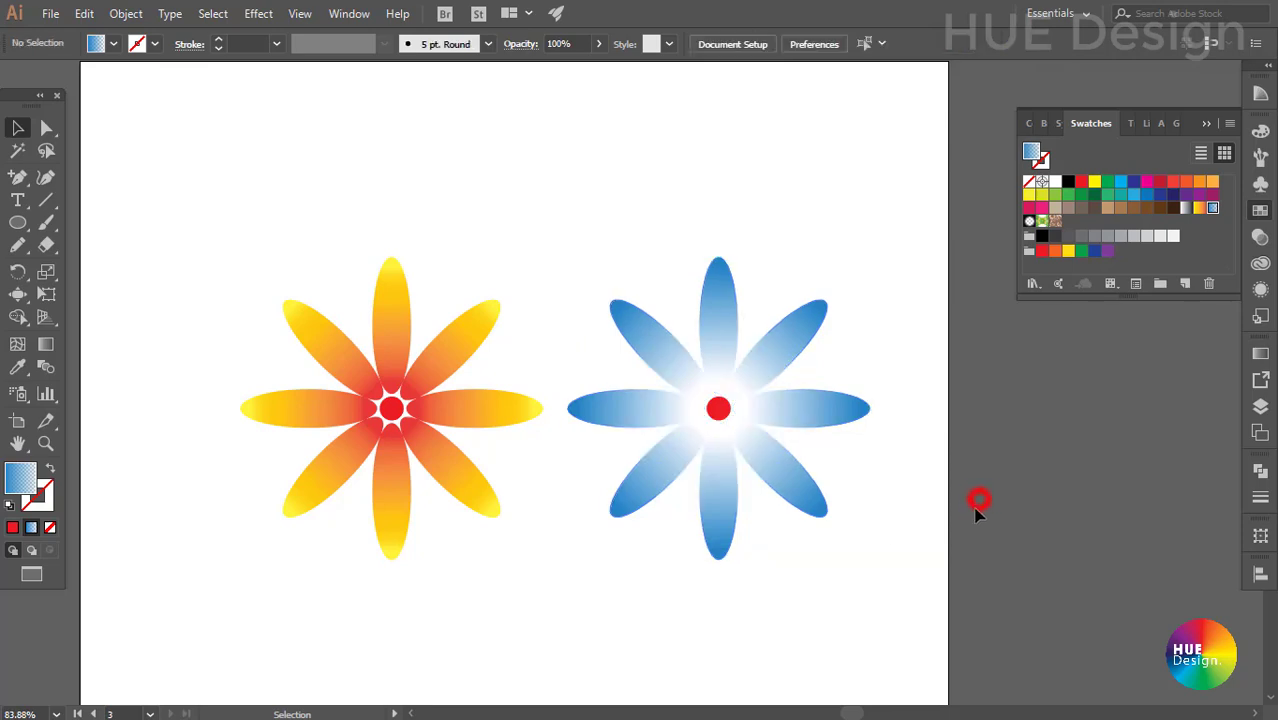
left_click_drag(853, 566, 600, 280)
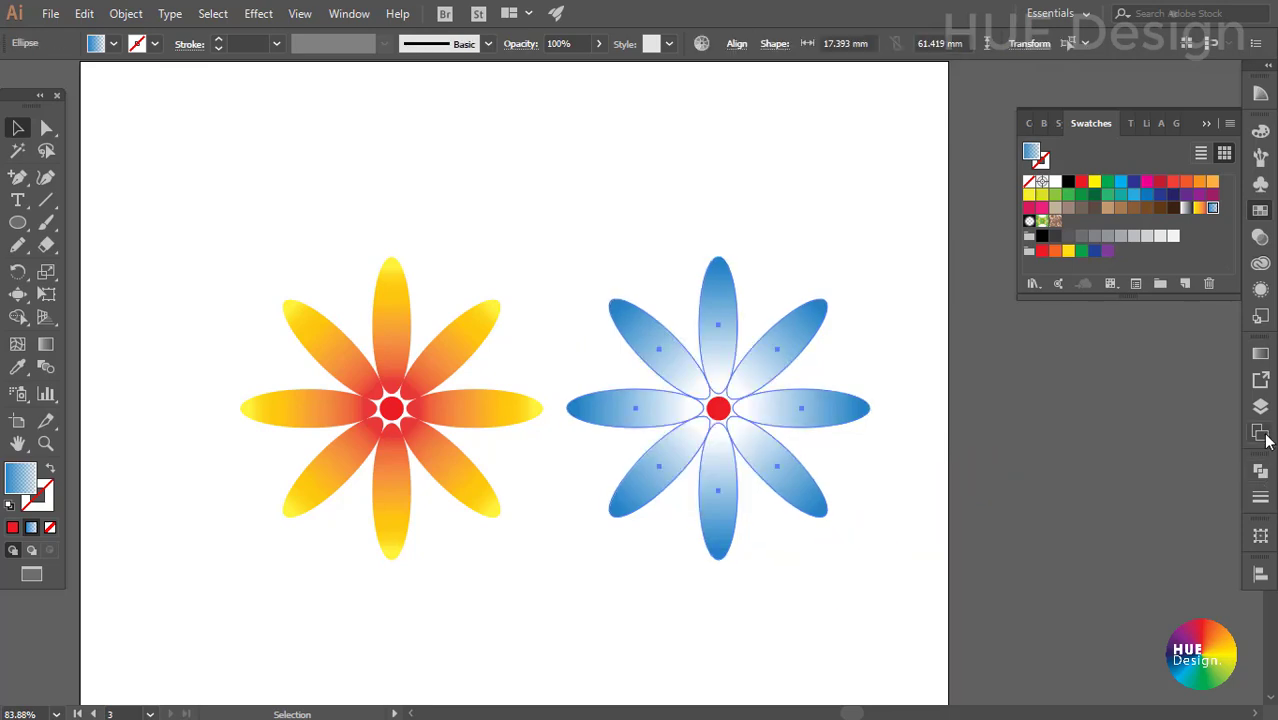
left_click(1260, 354)
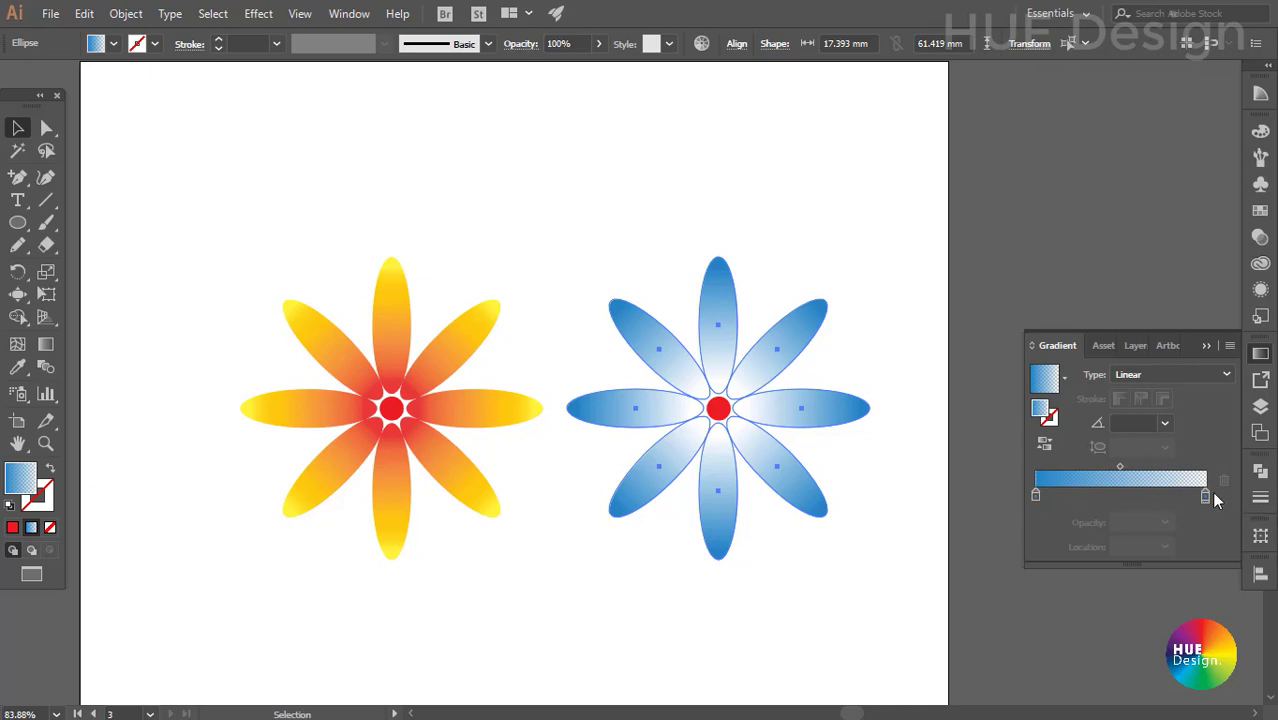
left_click(1035, 496)
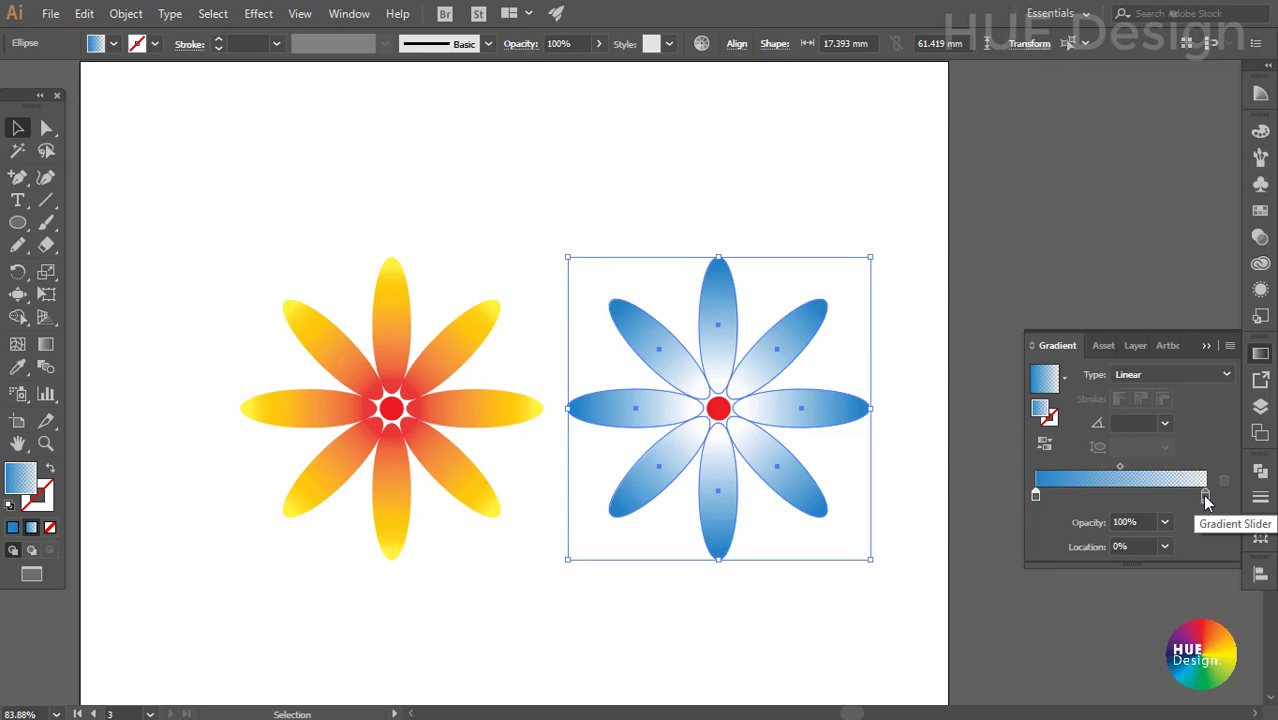
left_click(1044, 445)
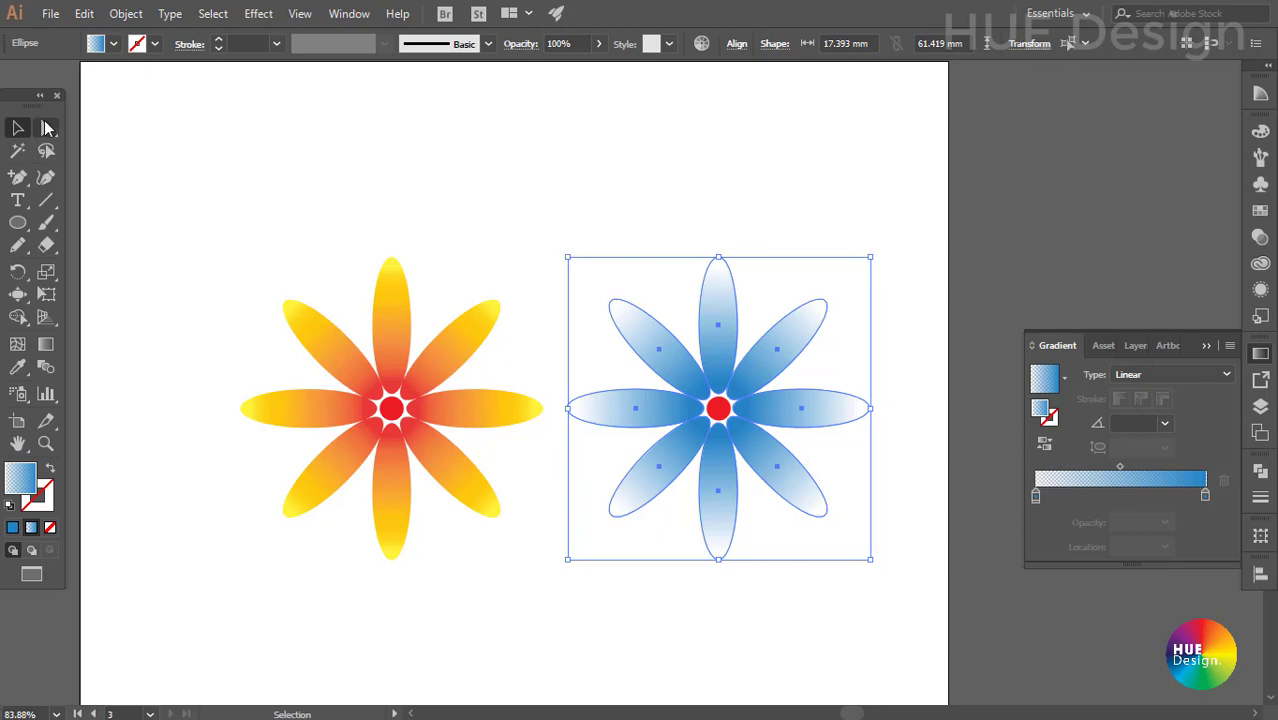
left_click(17, 127)
left_click(443, 140)
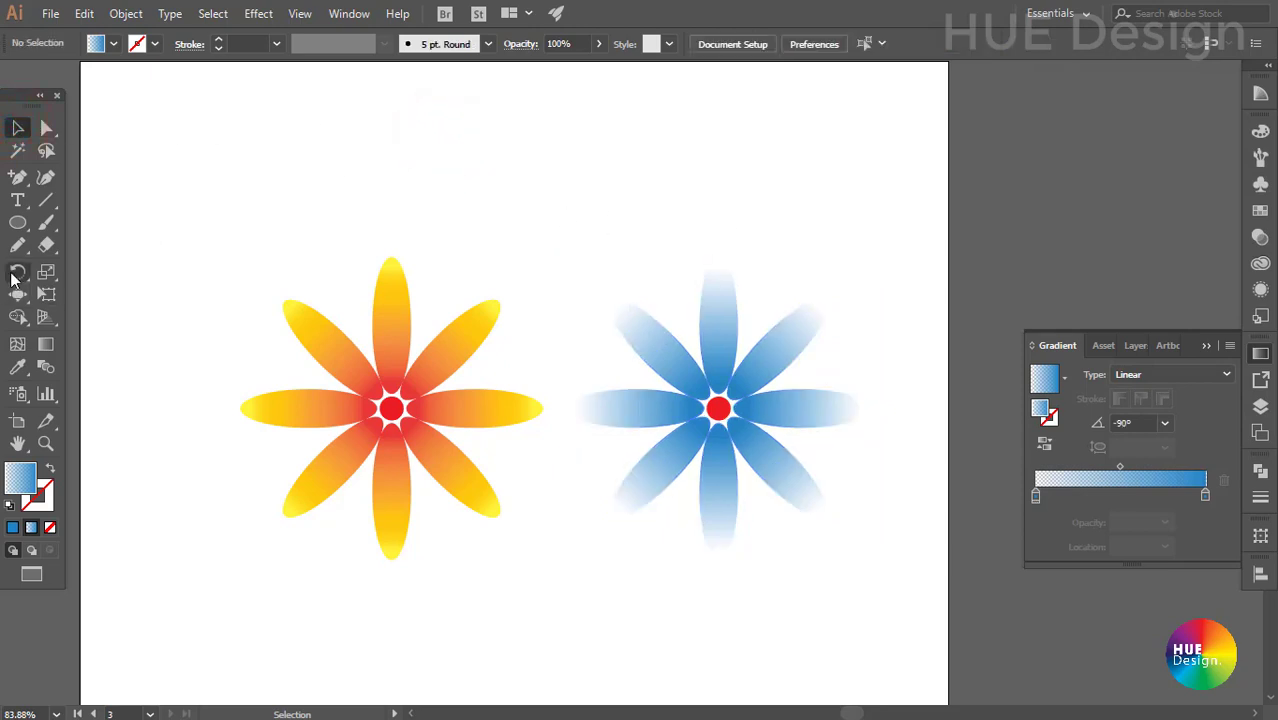
Draw a large rectangle over the blue flower and fill it purple, after trying red and magenta.
left_click(18, 222)
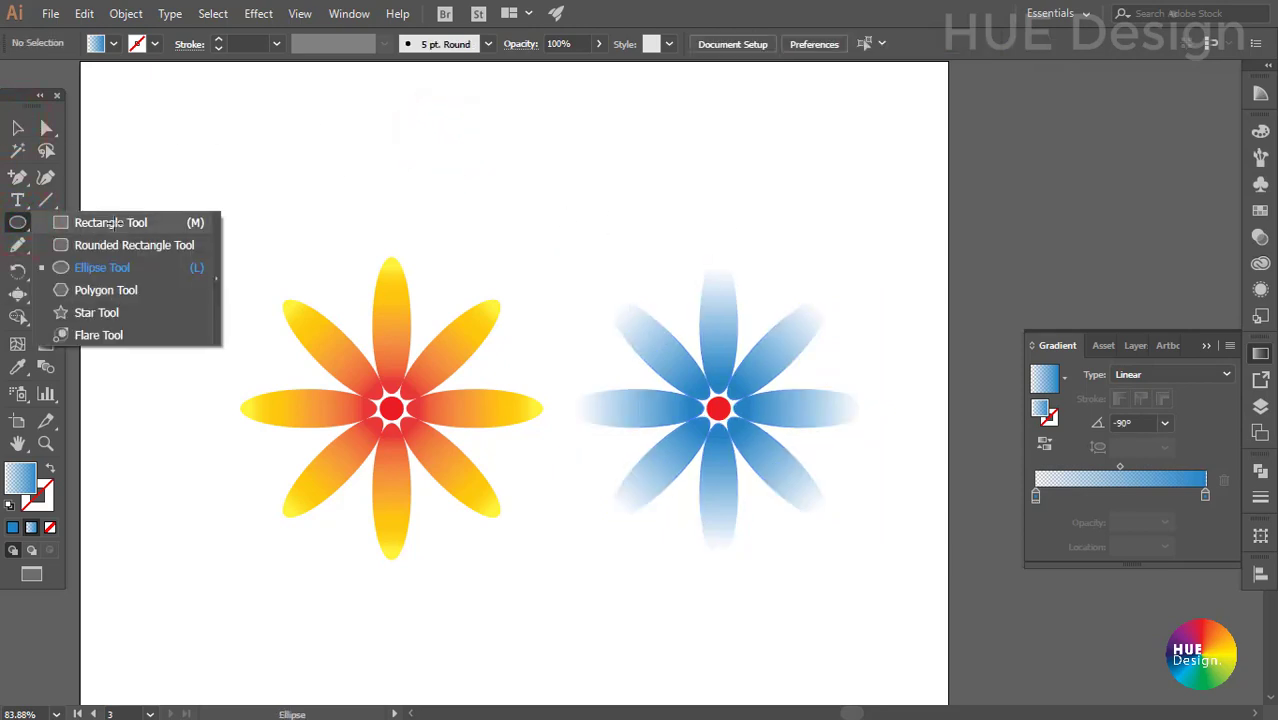
left_click(112, 223)
left_click_drag(553, 209, 902, 584)
left_click(1121, 181)
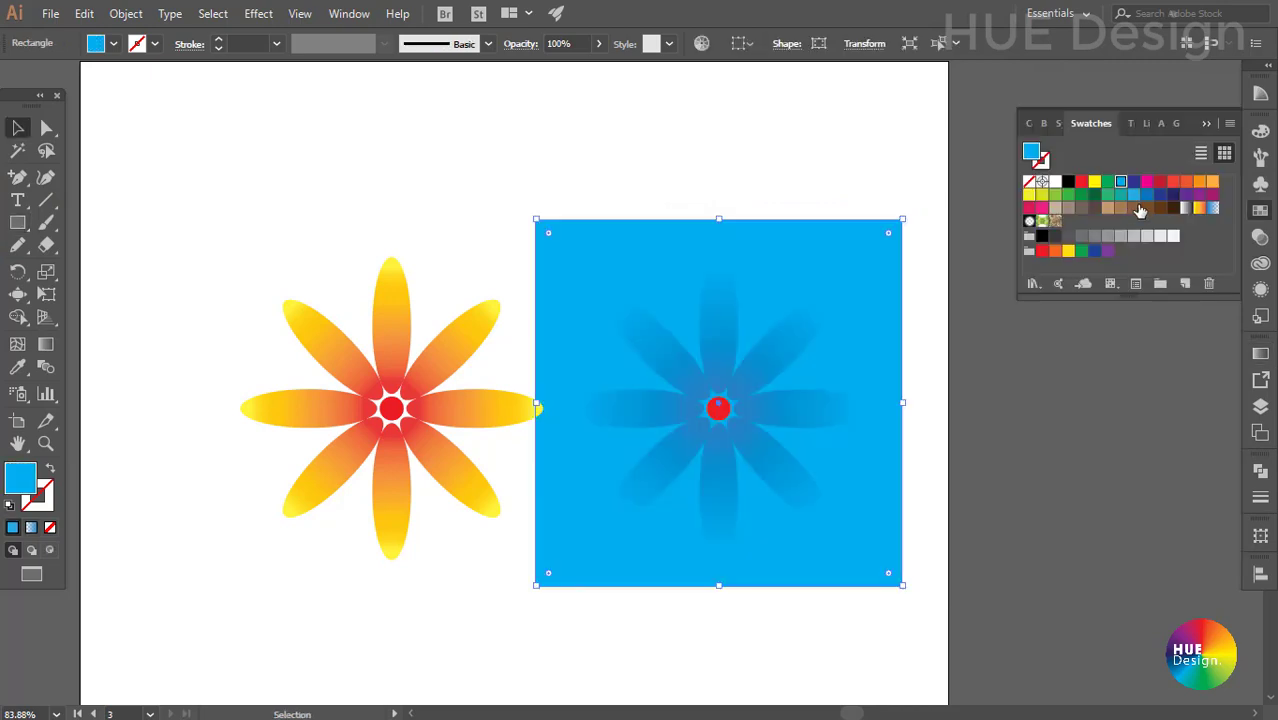
left_click(1160, 183)
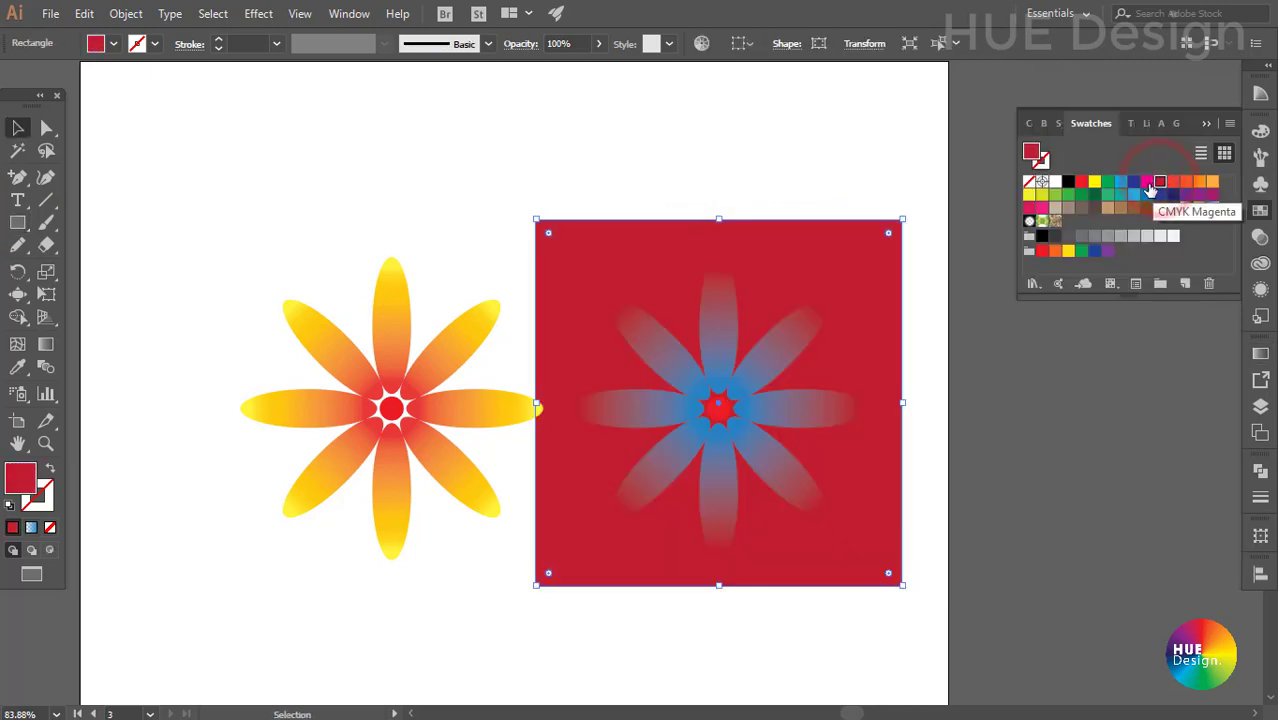
left_click(1147, 183)
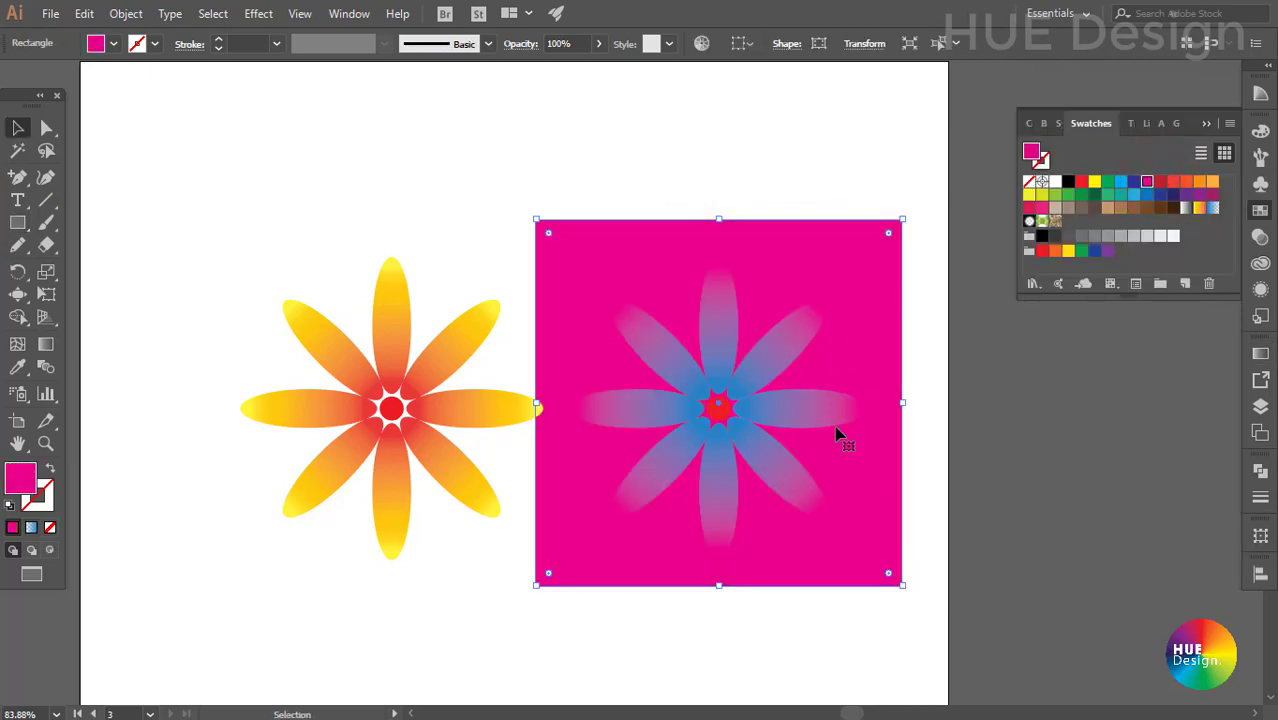
left_click(1199, 194)
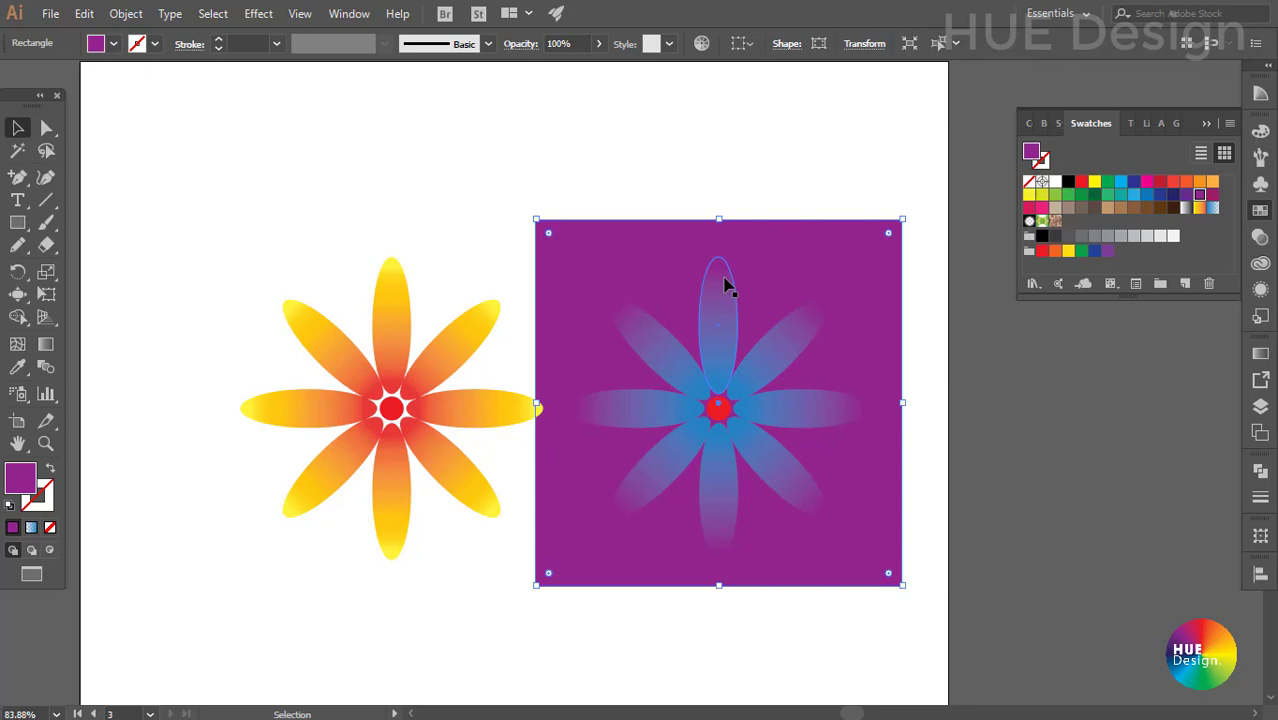
Select the blue flower's petals: top, upper-right, right and lower-right.
left_click(733, 138)
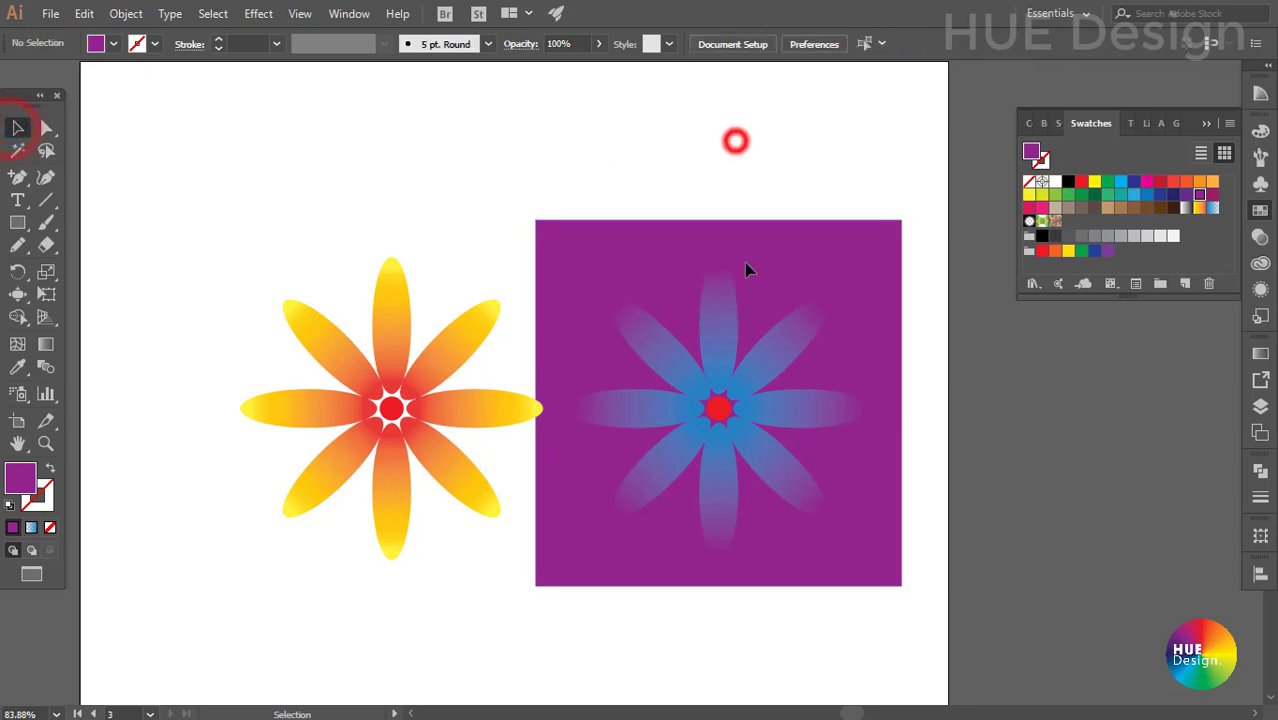
left_click(708, 368)
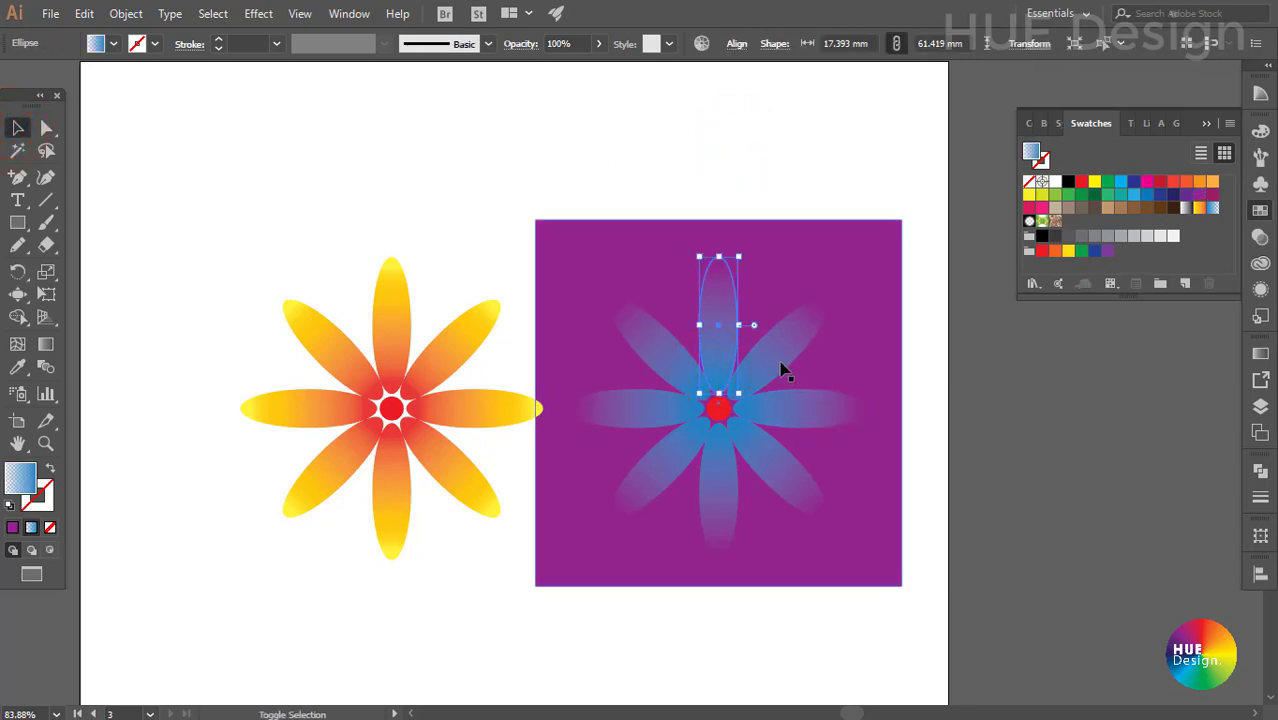
left_click(772, 358, "shift")
left_click(792, 413, "shift")
left_click(765, 467, "shift")
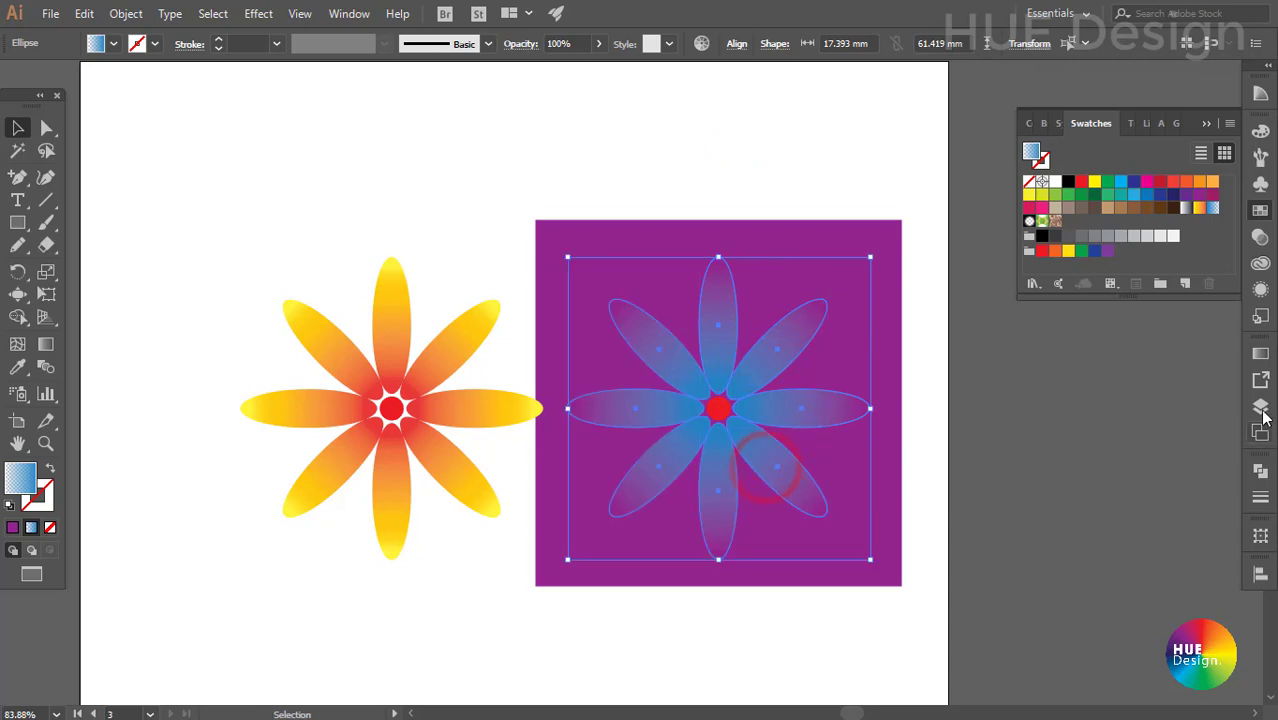
Recolour the petals' blue gradient stop to green 8DC63F.
left_click(1259, 353)
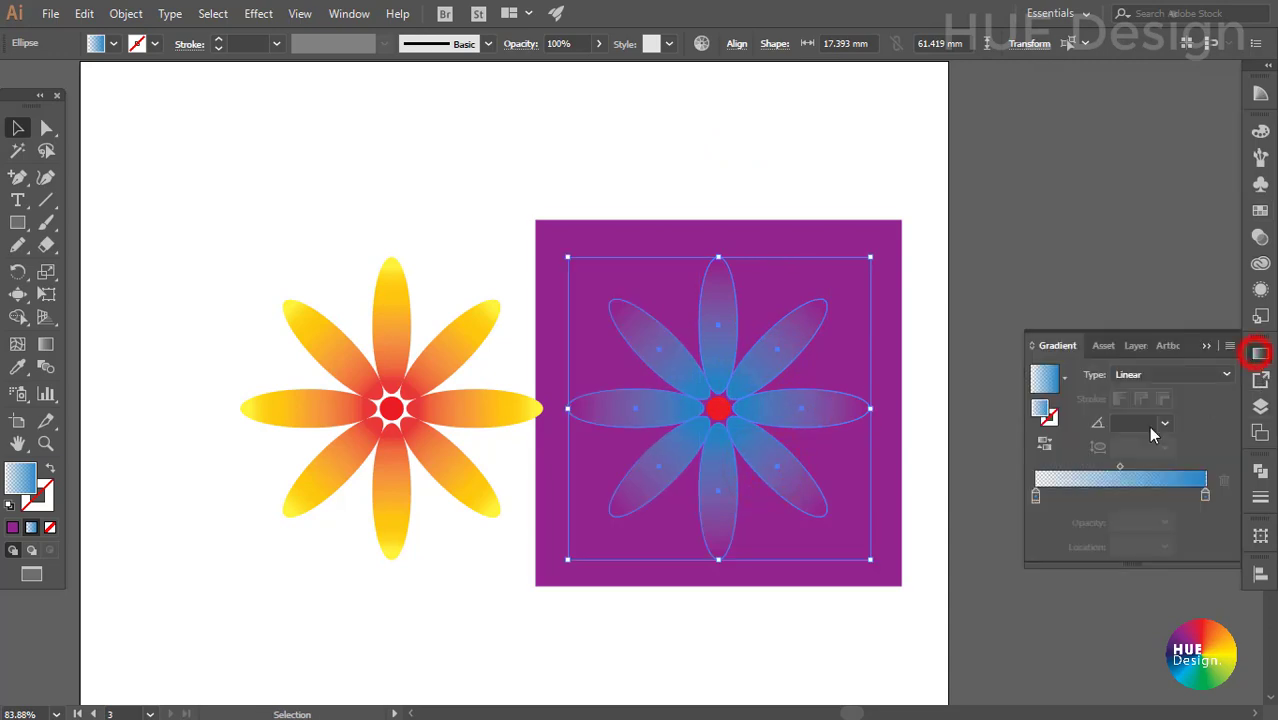
double_click(1204, 494)
left_click_drag(1138, 368, 1052, 372)
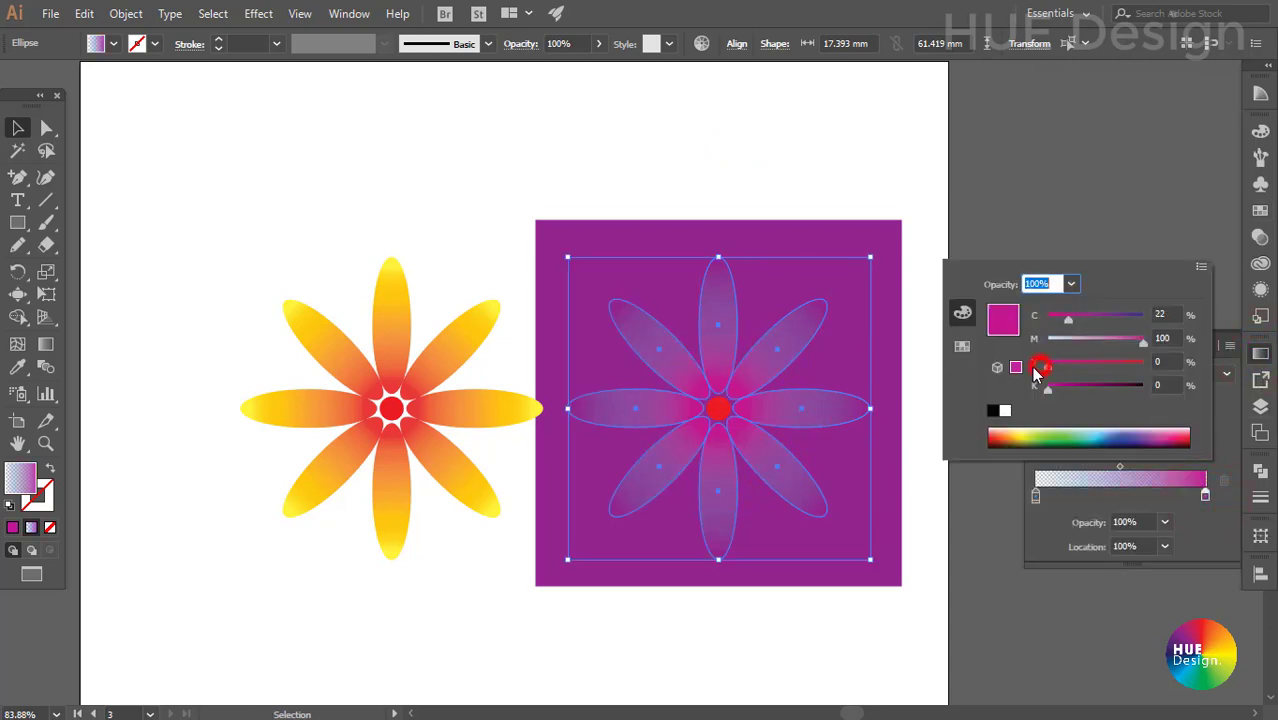
left_click_drag(1069, 320, 1048, 319)
left_click_drag(1143, 343, 1103, 343)
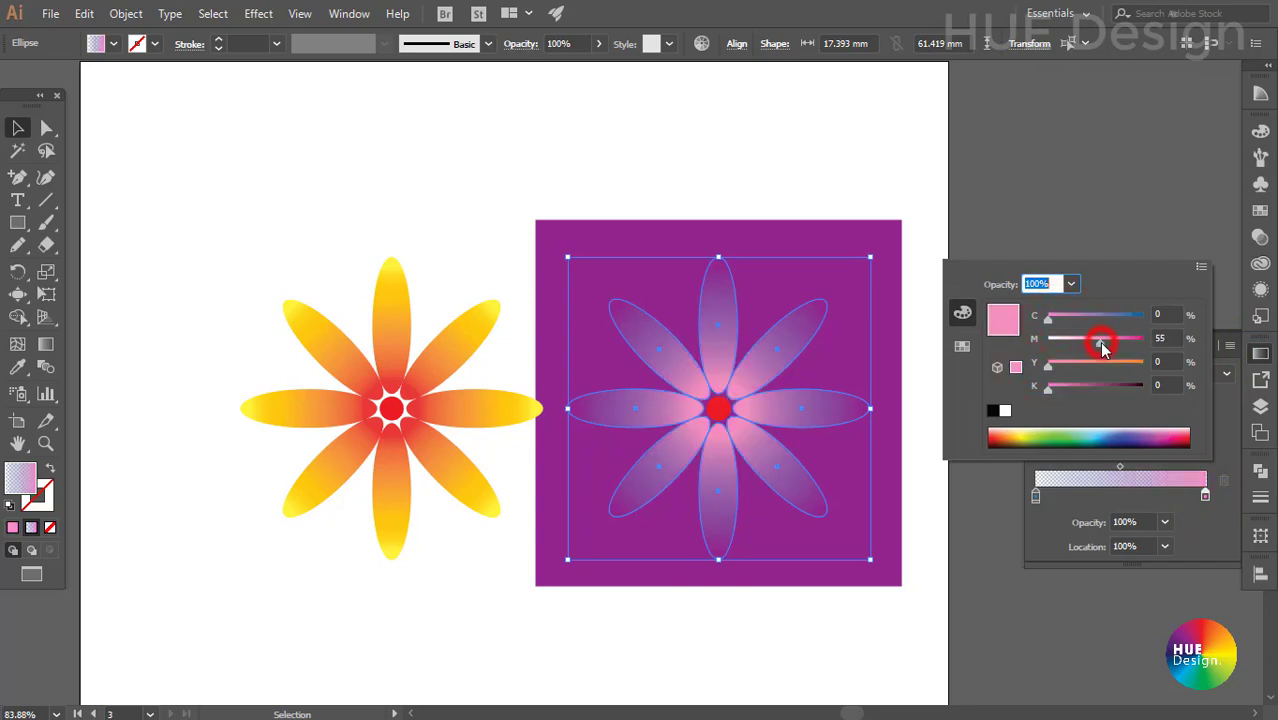
left_click(1201, 266)
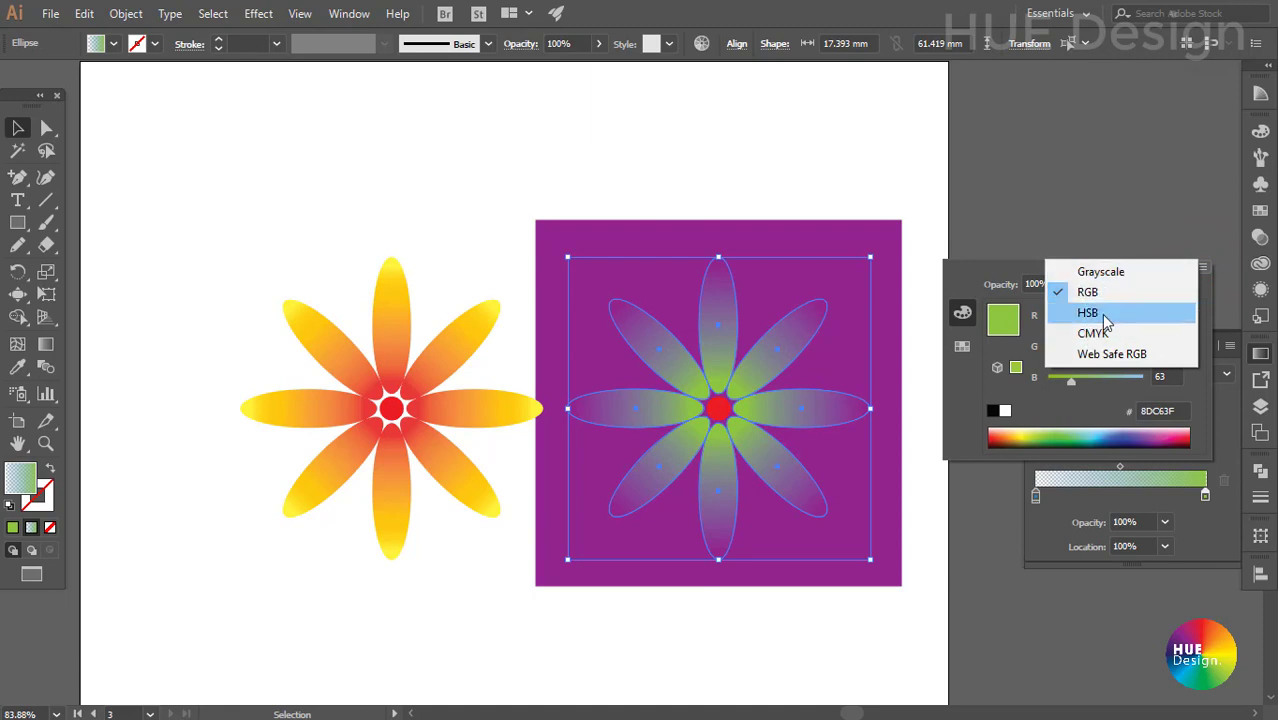
left_click(1211, 433)
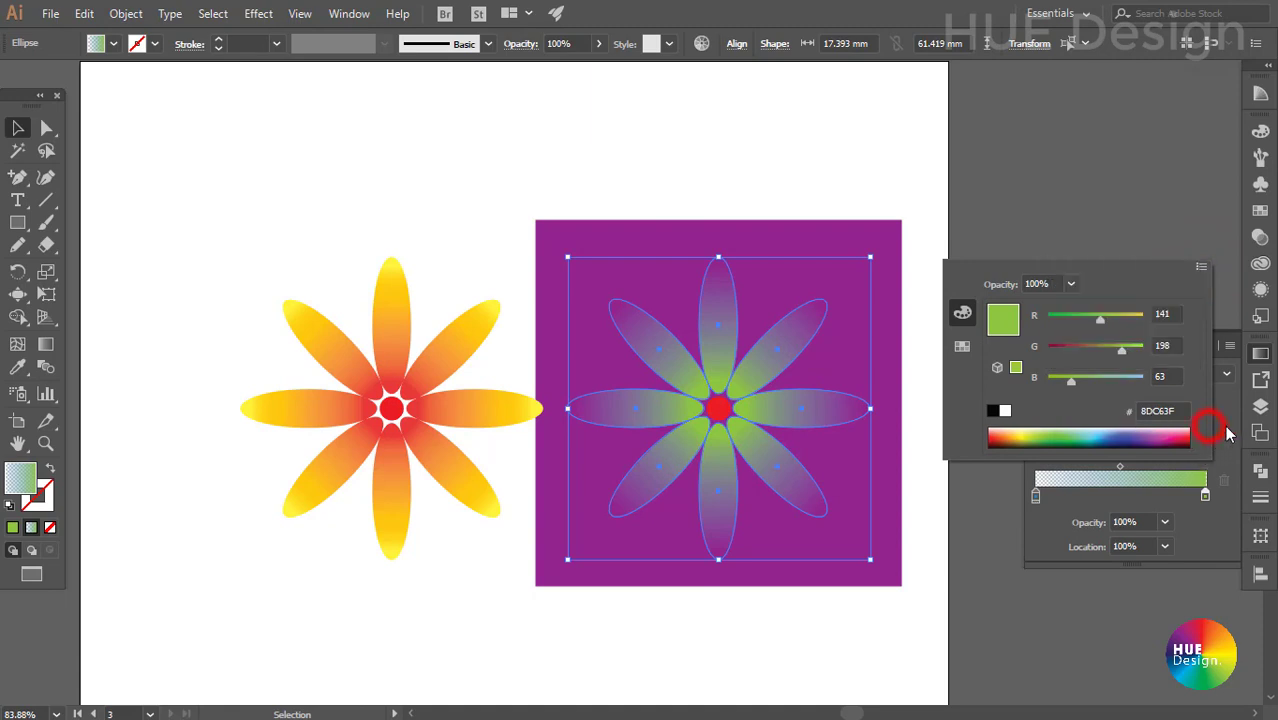
left_click(1207, 346)
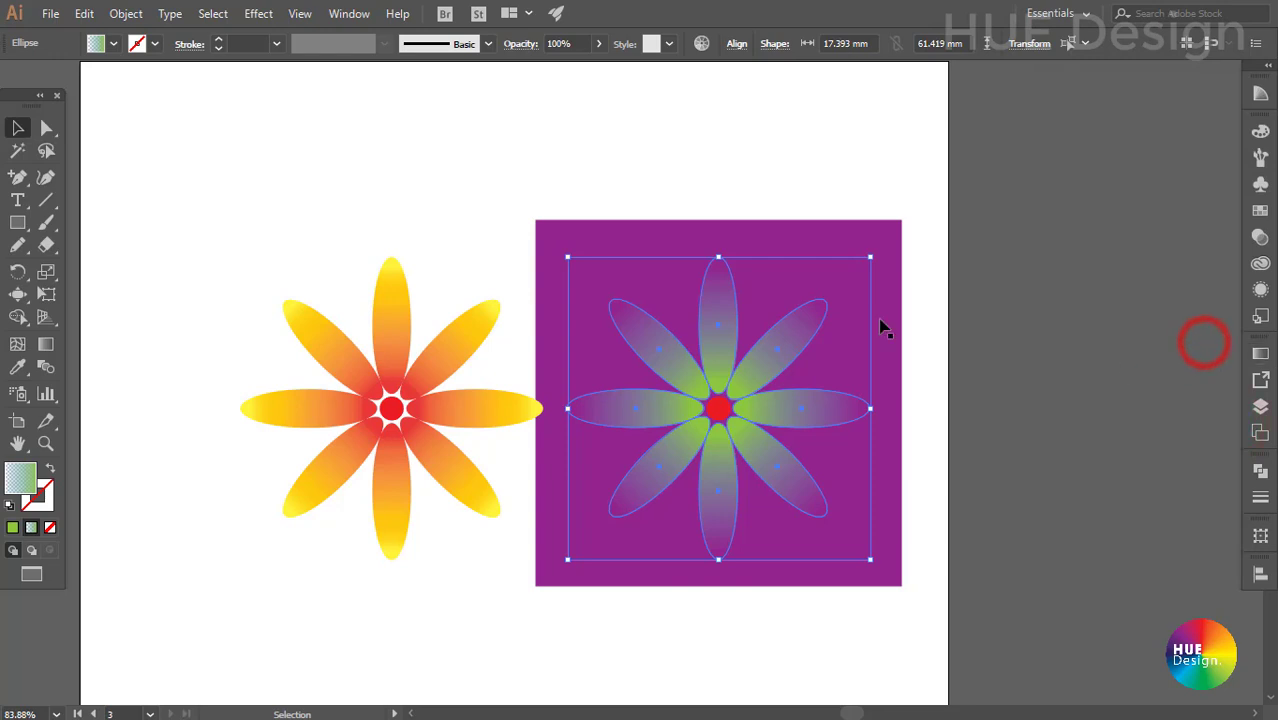
left_click(392, 316)
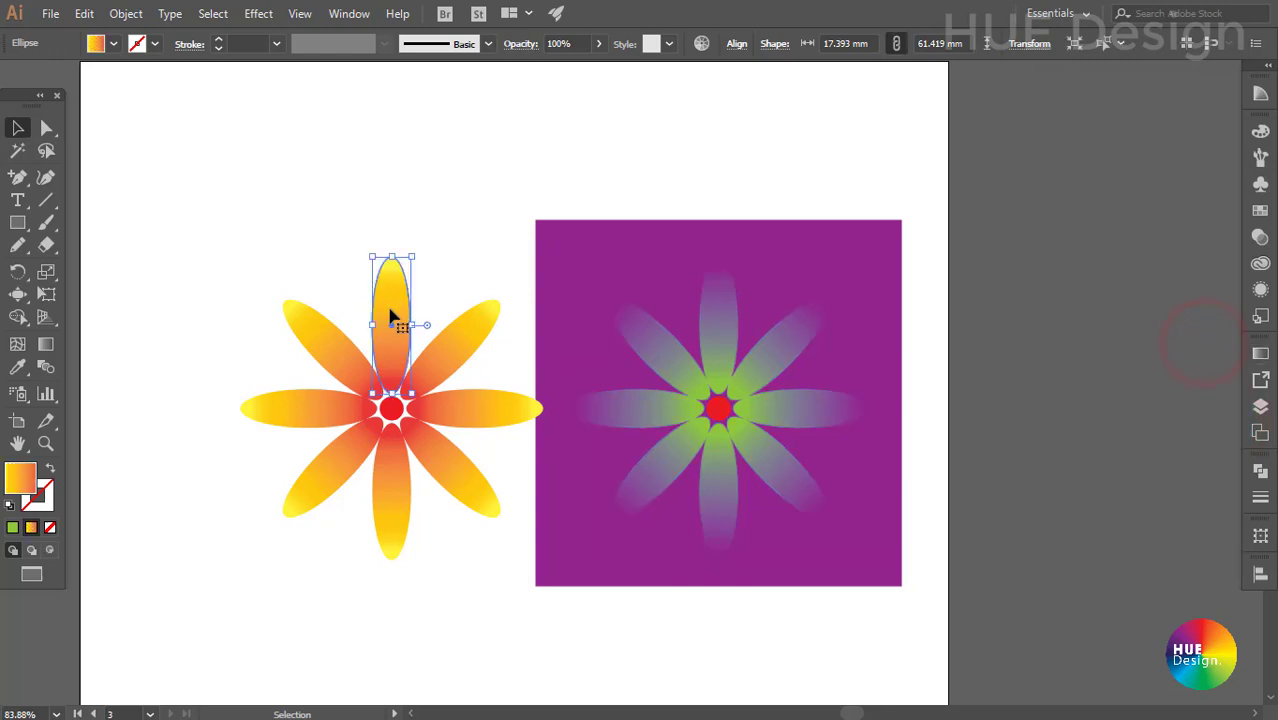
Recolour the top petal's tip gradient stop from yellow to red (M 94, Y 100).
left_click(46, 344)
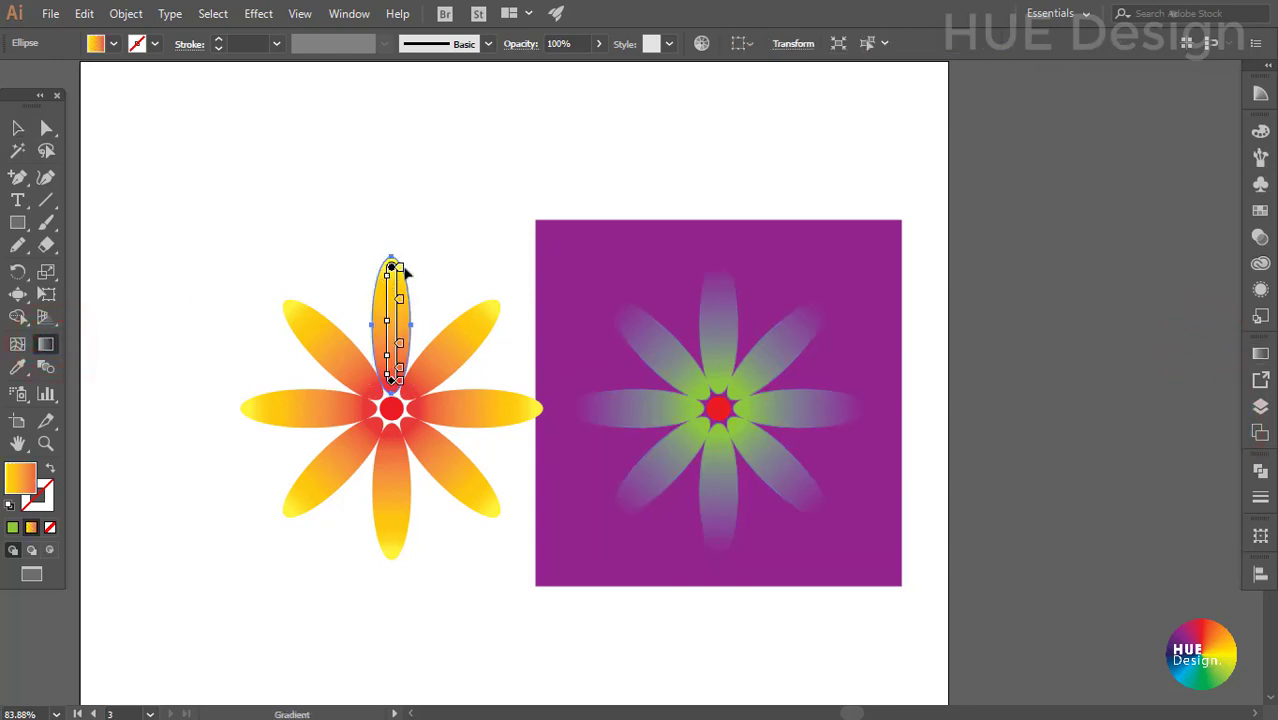
double_click(393, 268)
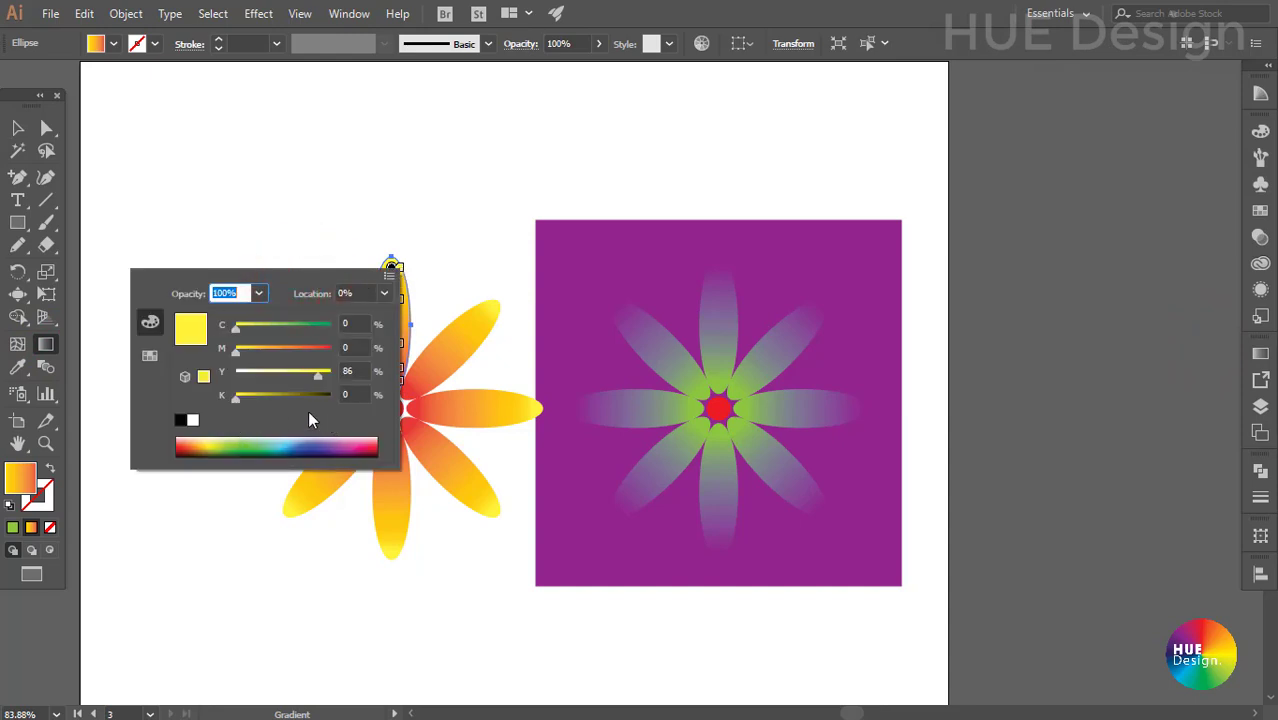
left_click(290, 350)
left_click(318, 350)
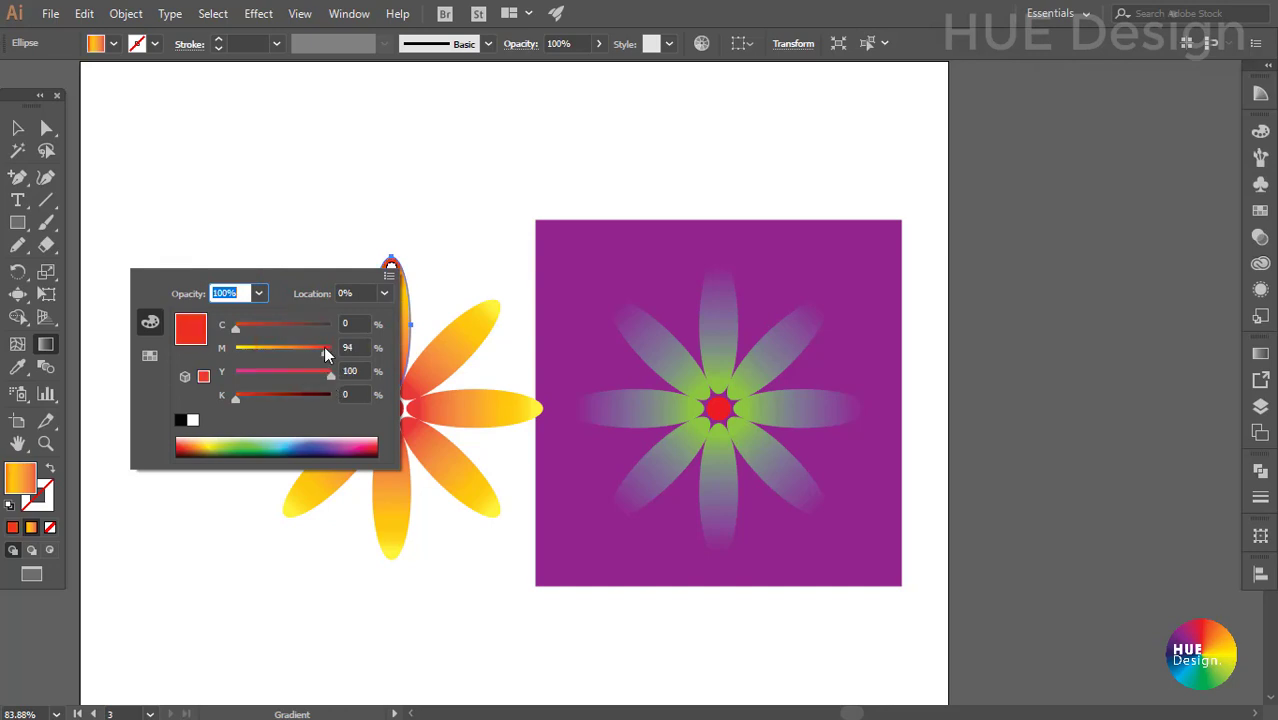
left_click(354, 237)
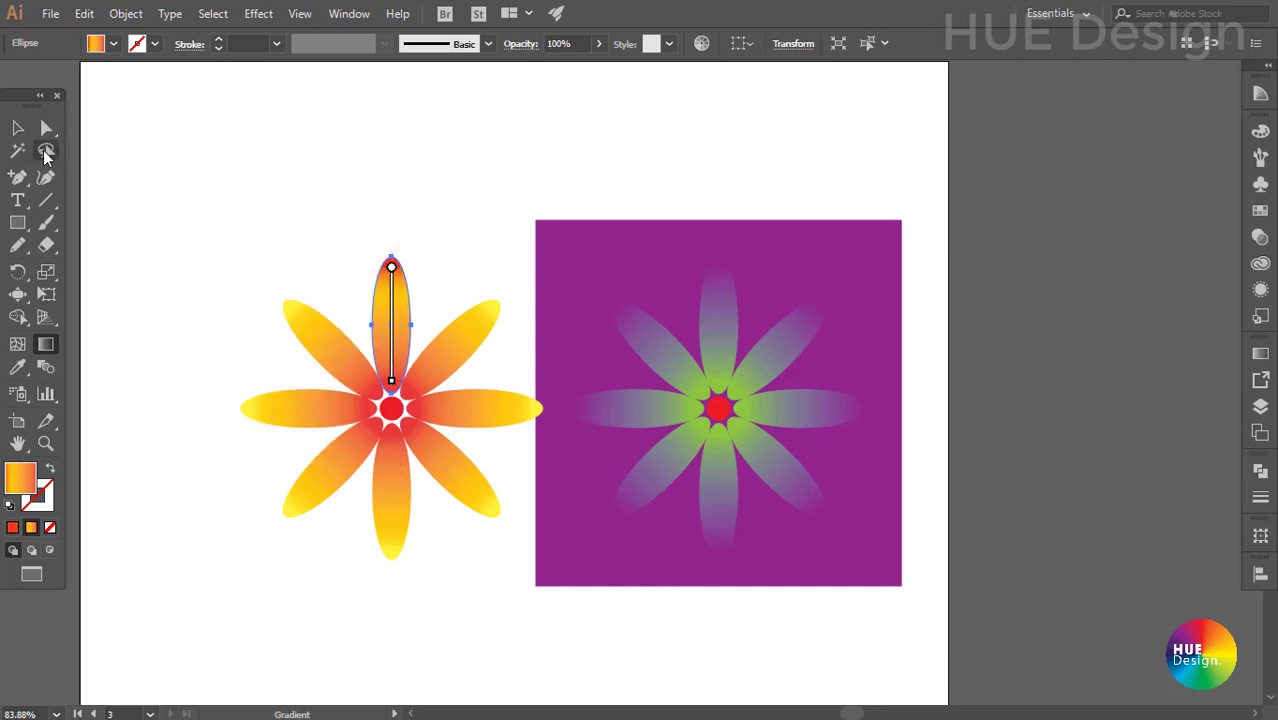
left_click(18, 130)
left_click(328, 160)
key("ctrl+minus")
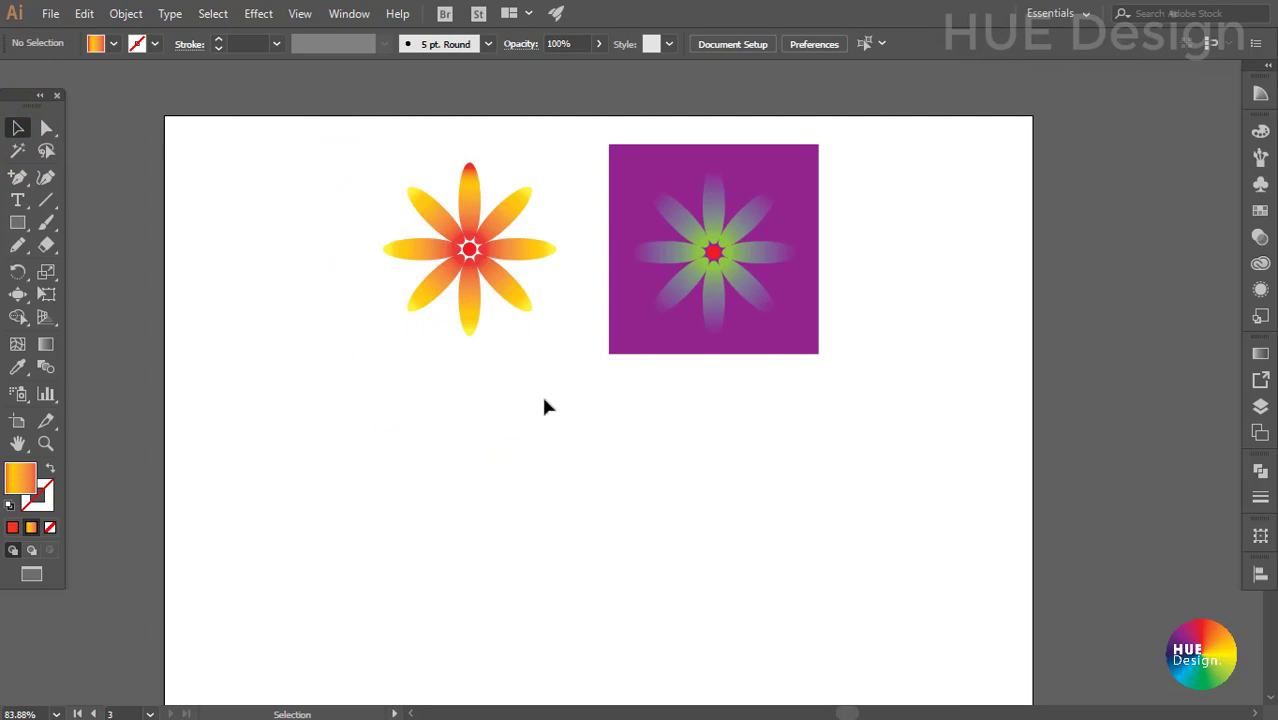
Draw a new square below the yellow flower with no fill and no stroke colour.
left_click(550, 405)
left_click(536, 250, "ctrl")
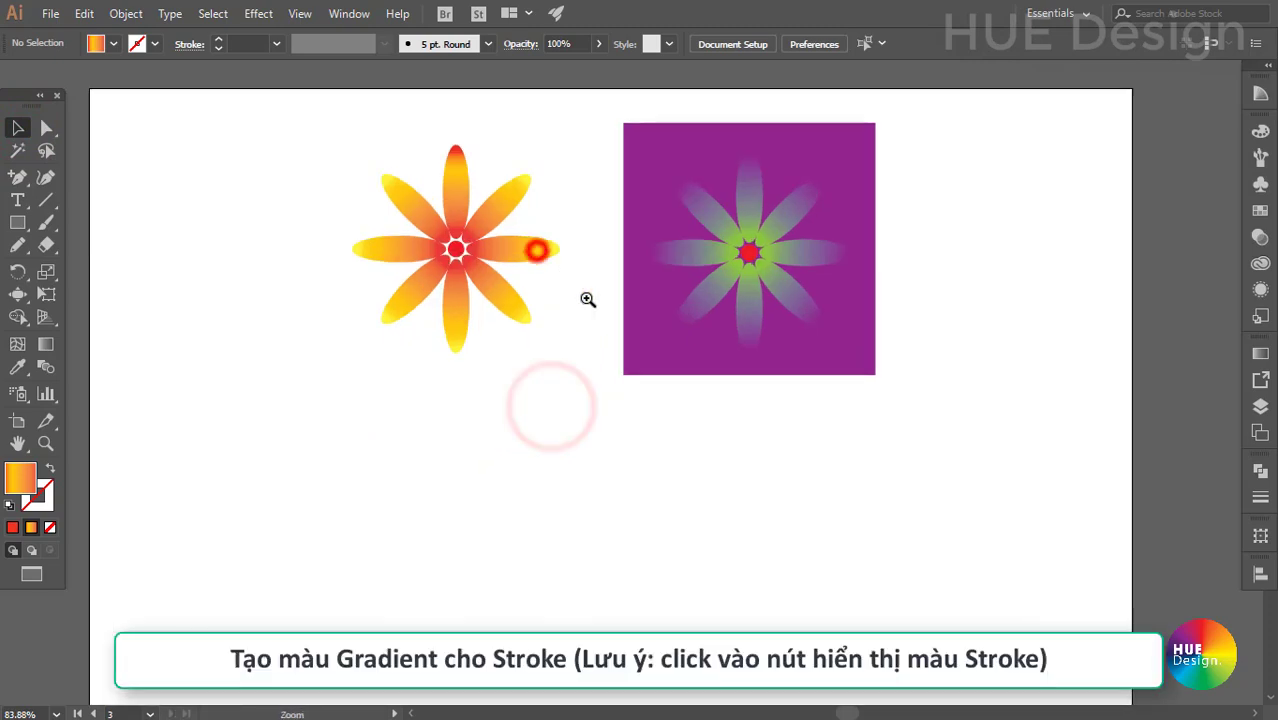
left_click(579, 359)
left_click(559, 434)
key("m")
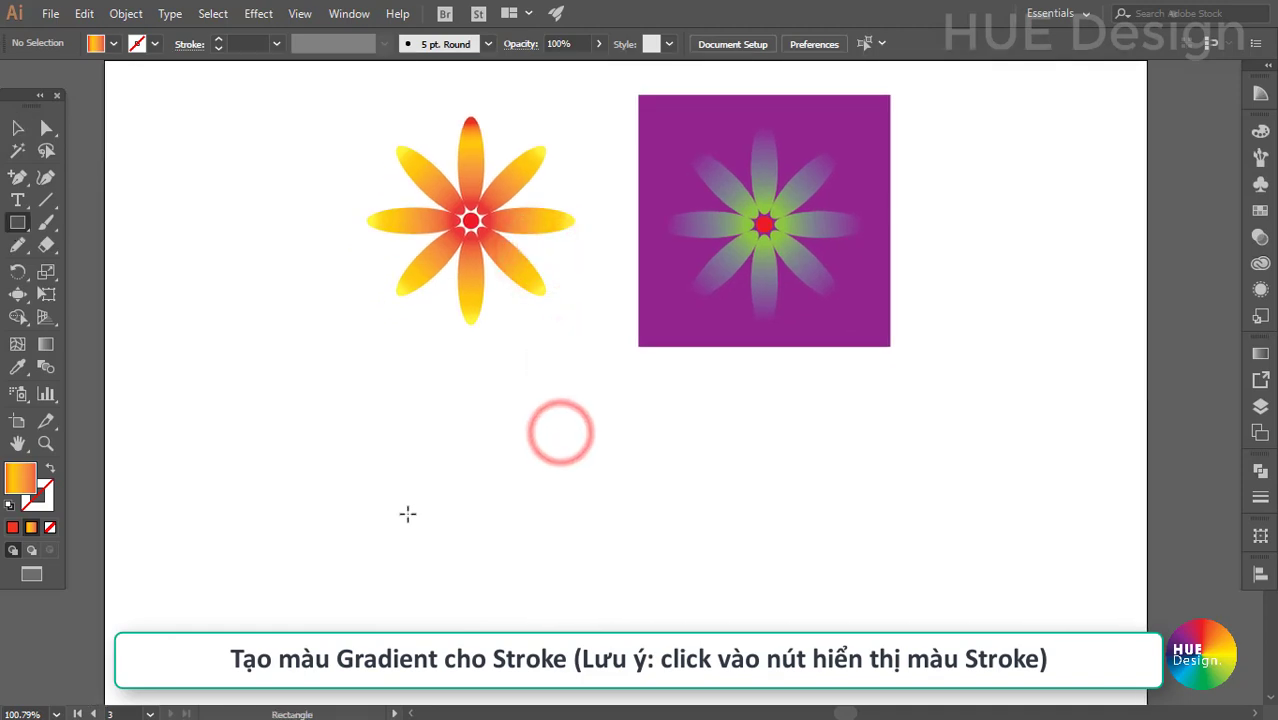
left_click_drag(398, 458, 582, 611)
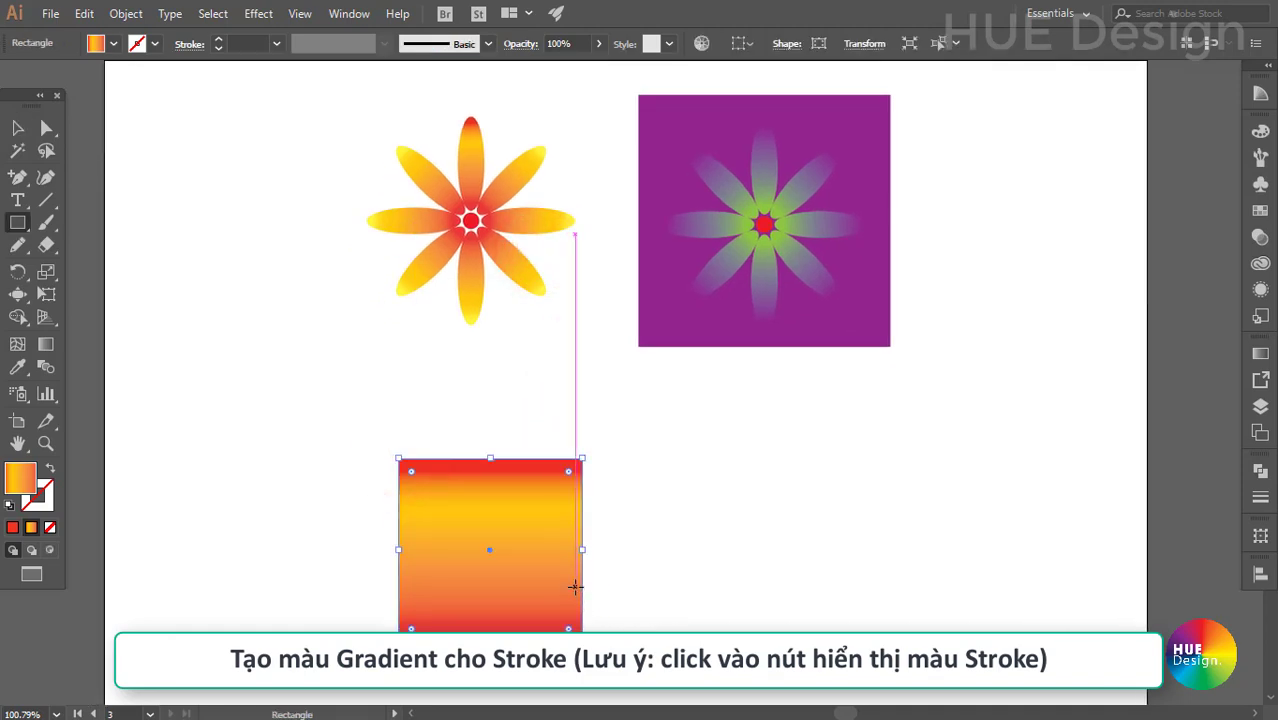
key("v")
left_click(50, 527)
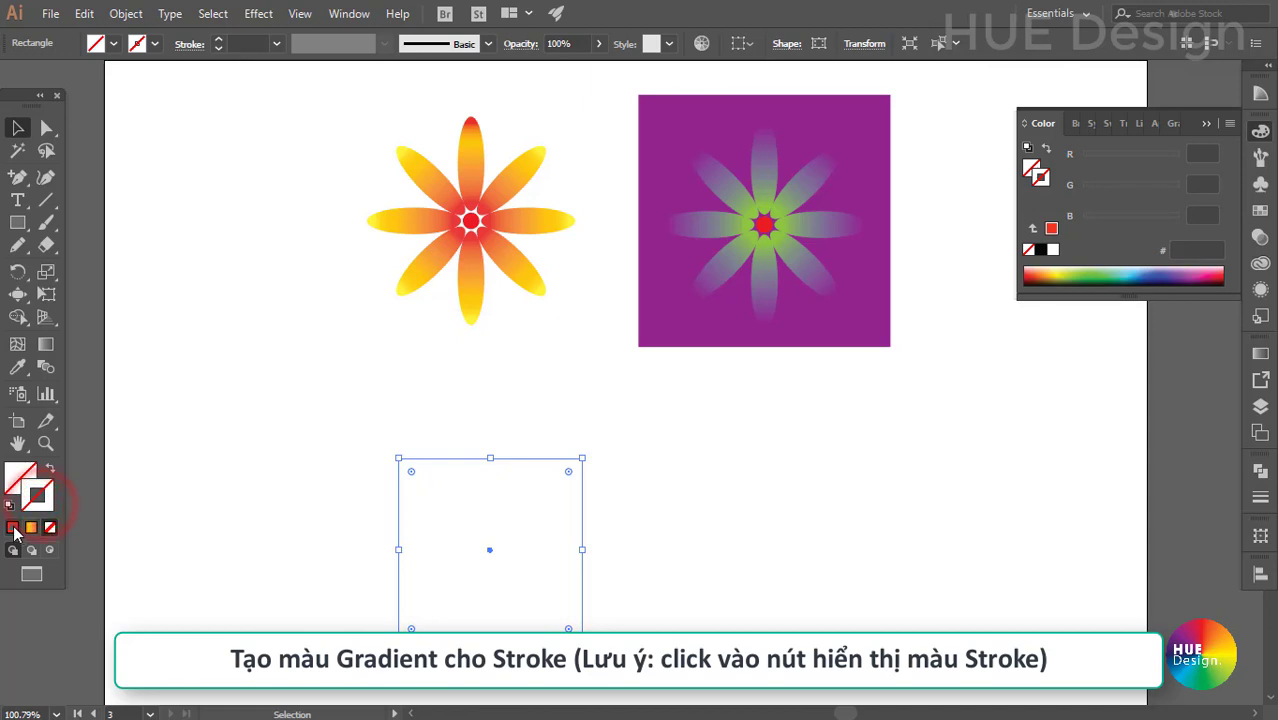
left_click(10, 527)
left_click(1028, 249)
Apply the yellow-to-red gradient to the square's stroke and set its weight to 16 pt.
left_click(1260, 383)
left_click(1062, 482)
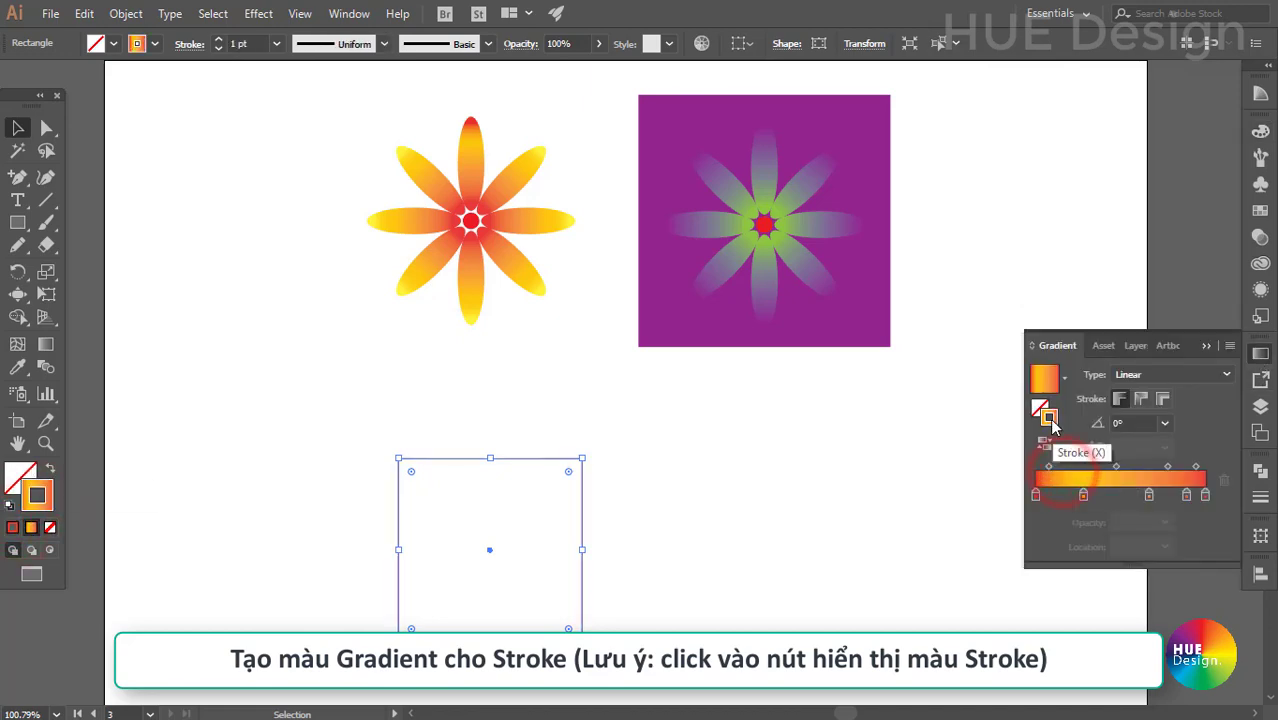
left_click(1259, 497)
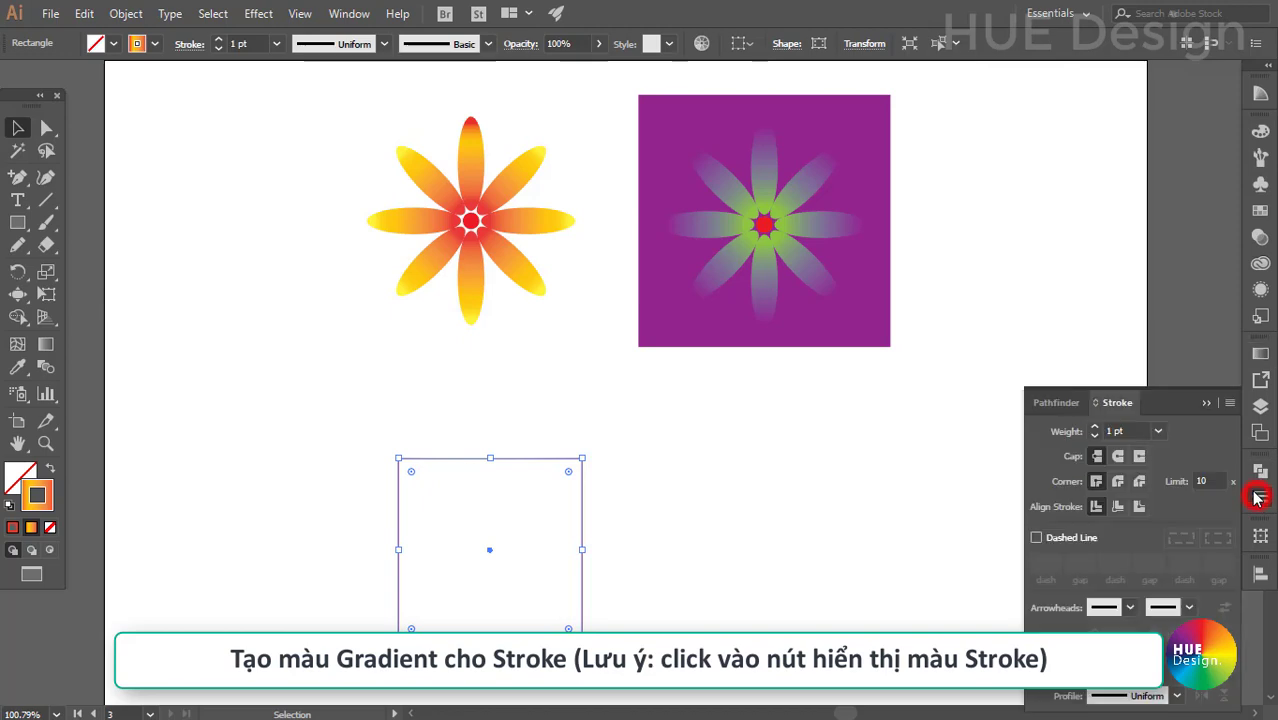
left_click(1159, 431)
left_click(1178, 230)
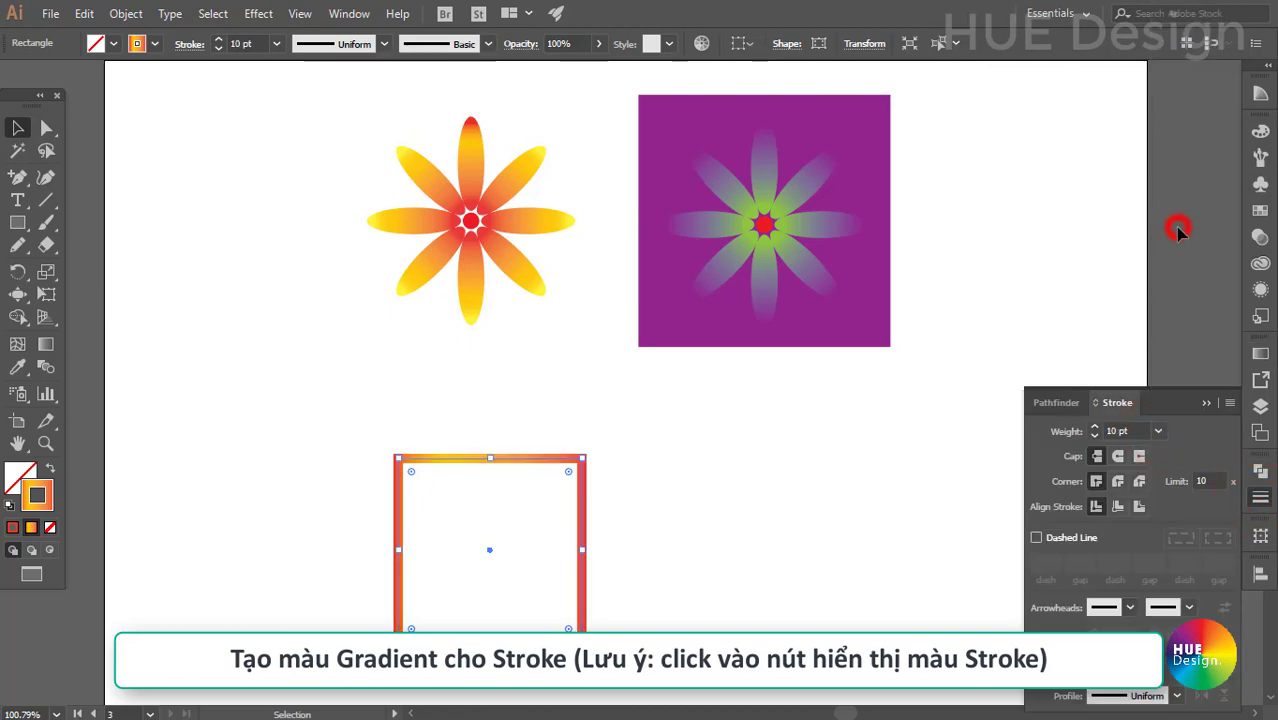
left_click(1157, 432)
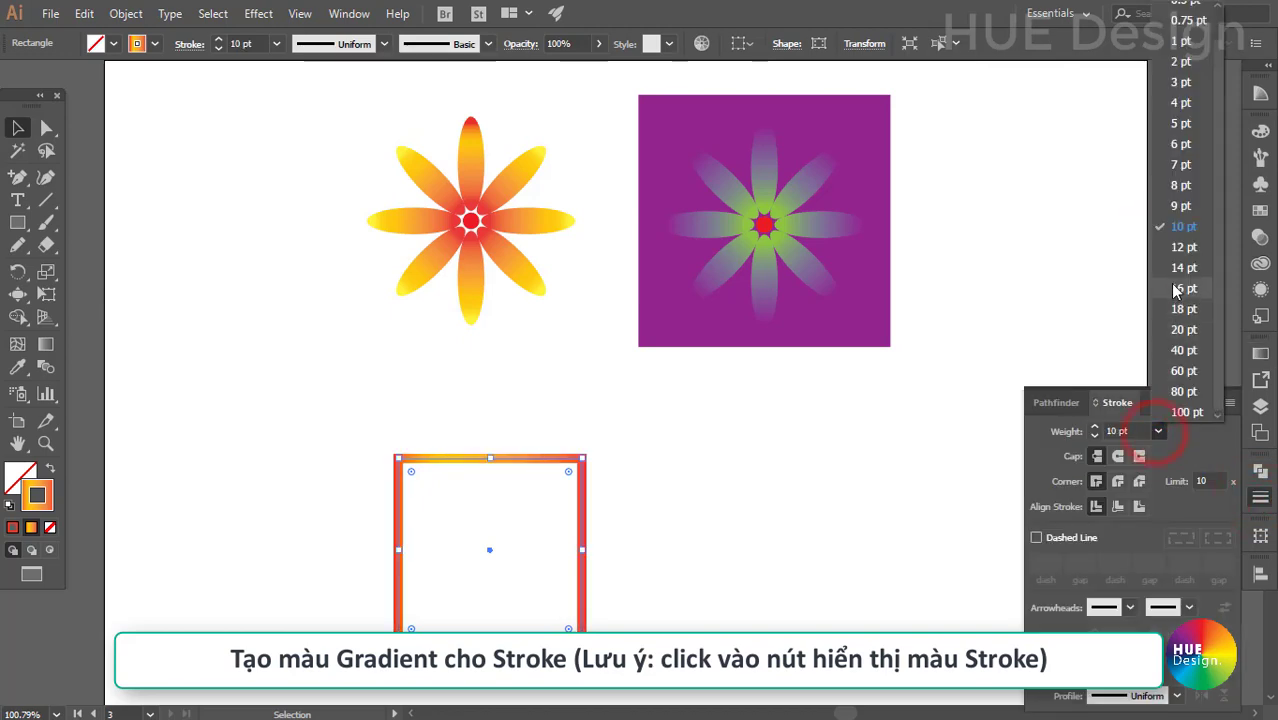
left_click(1172, 284)
left_click(619, 467)
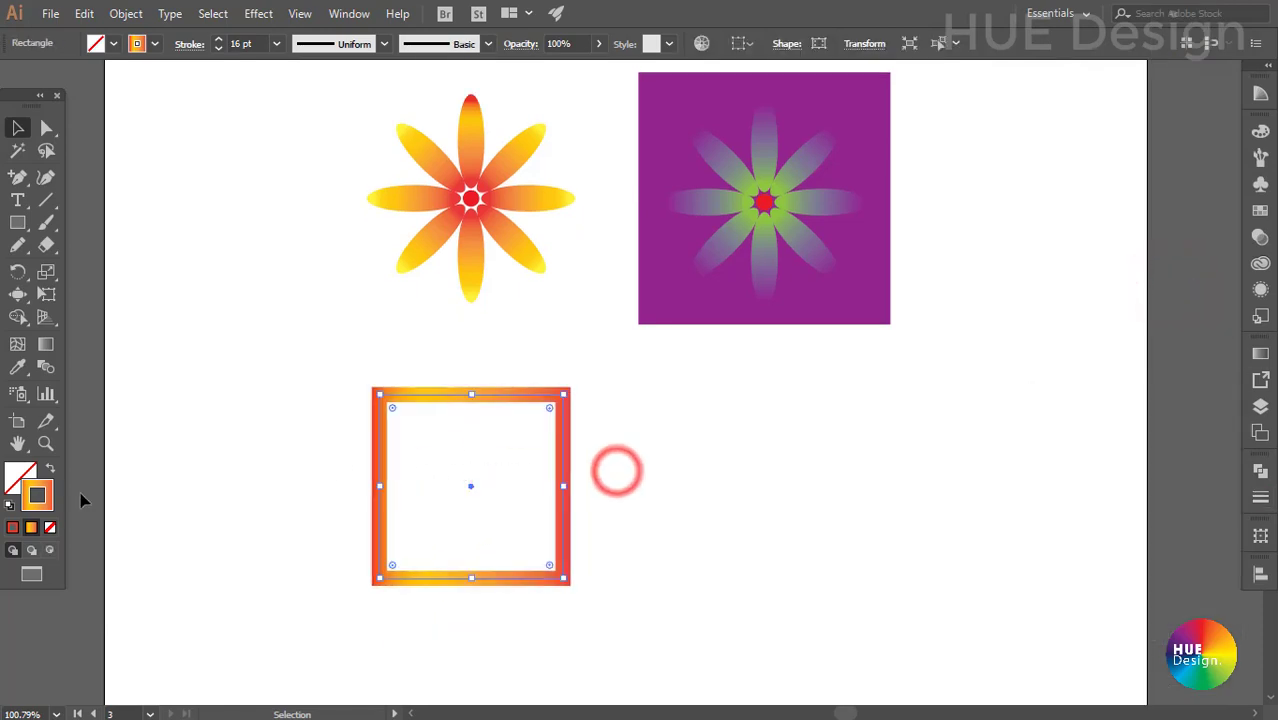
left_click(1260, 355)
Target the outline gradient, add a stop, and switch Type to Radial and back to Linear.
left_click(1008, 460)
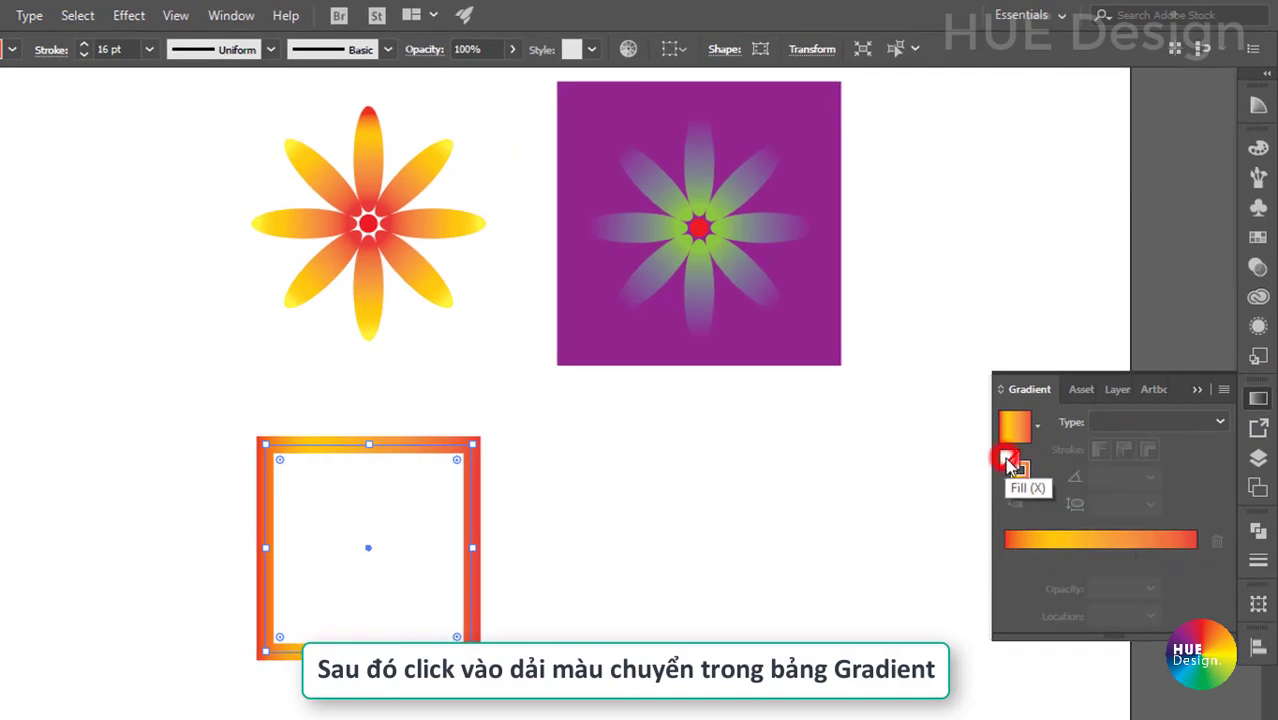
left_click(1021, 472)
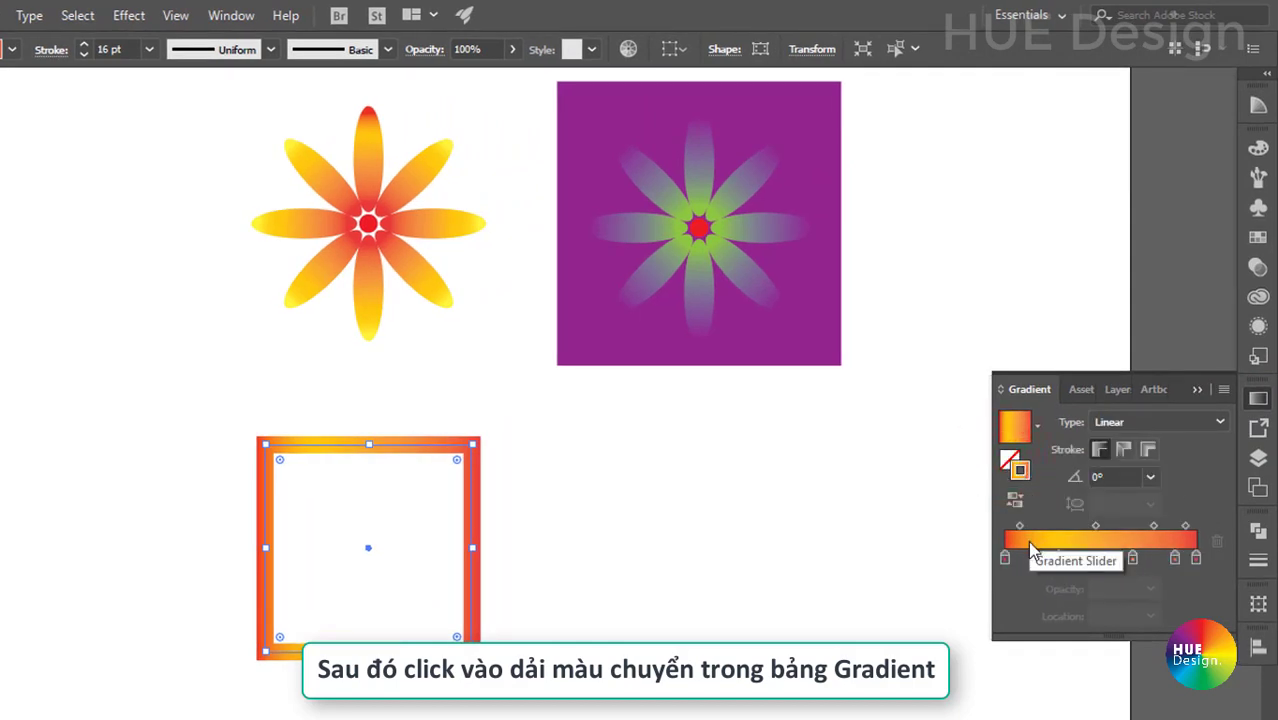
left_click(1056, 552)
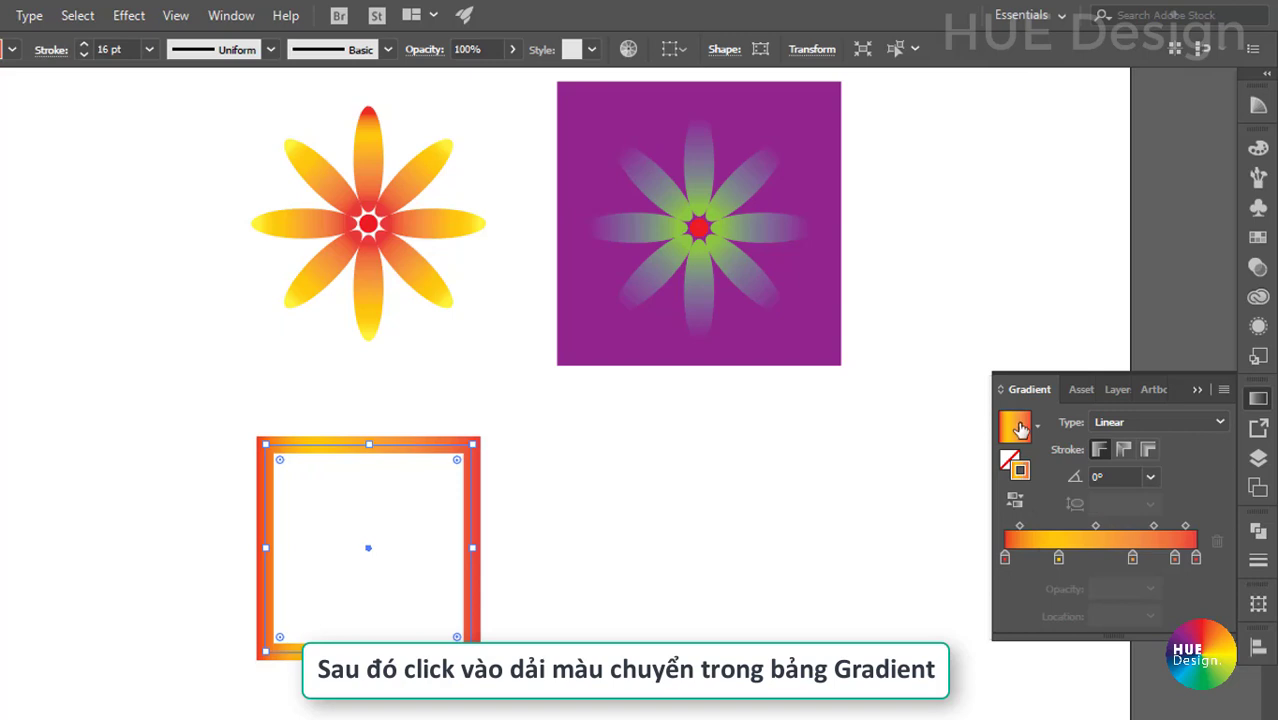
left_click(1167, 419)
left_click(1127, 467)
left_click(1177, 413)
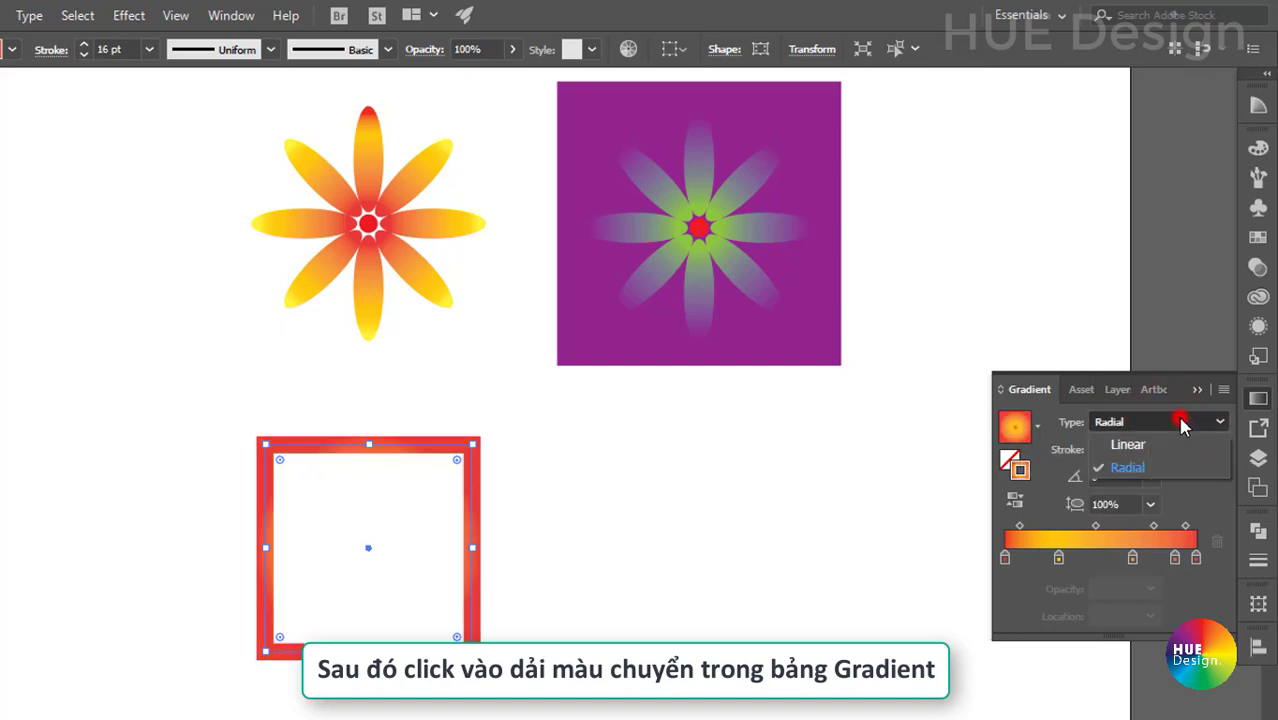
left_click(1171, 444)
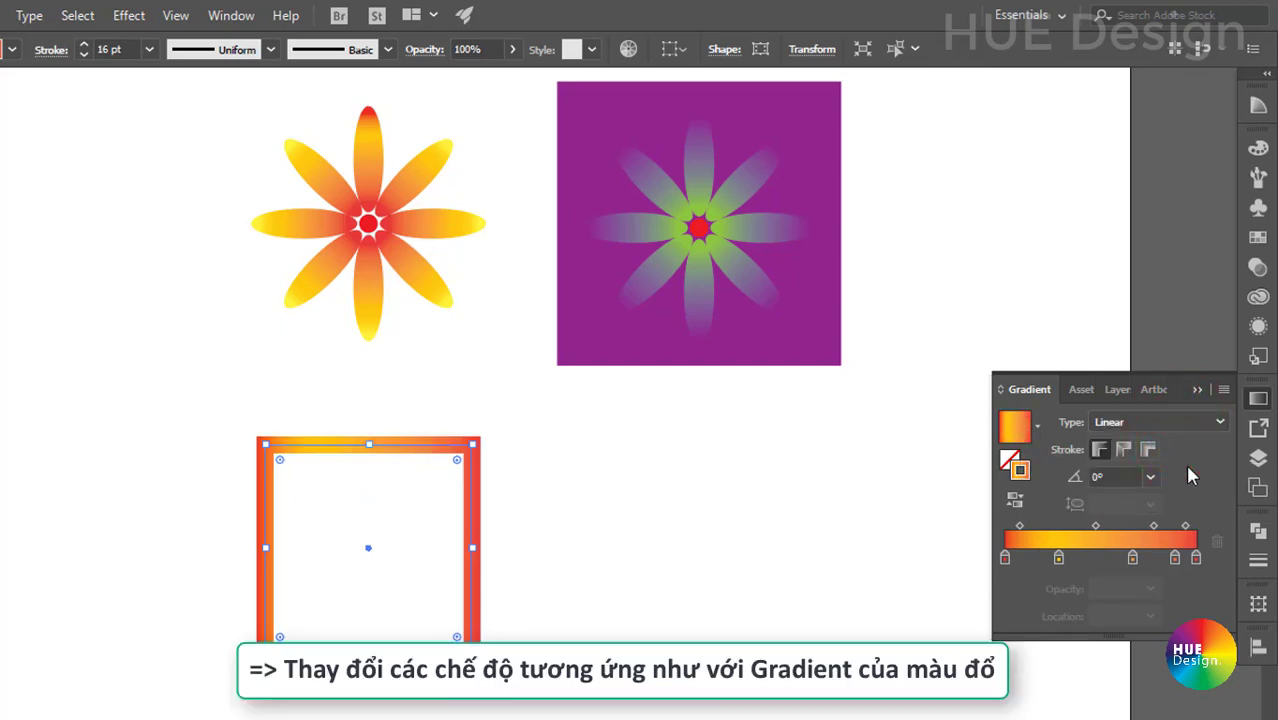
left_click(1123, 449)
Reselect the square and try each stroke gradient mode, ending on Apply gradient across stroke.
left_click(599, 491)
left_click_drag(546, 567, 394, 491)
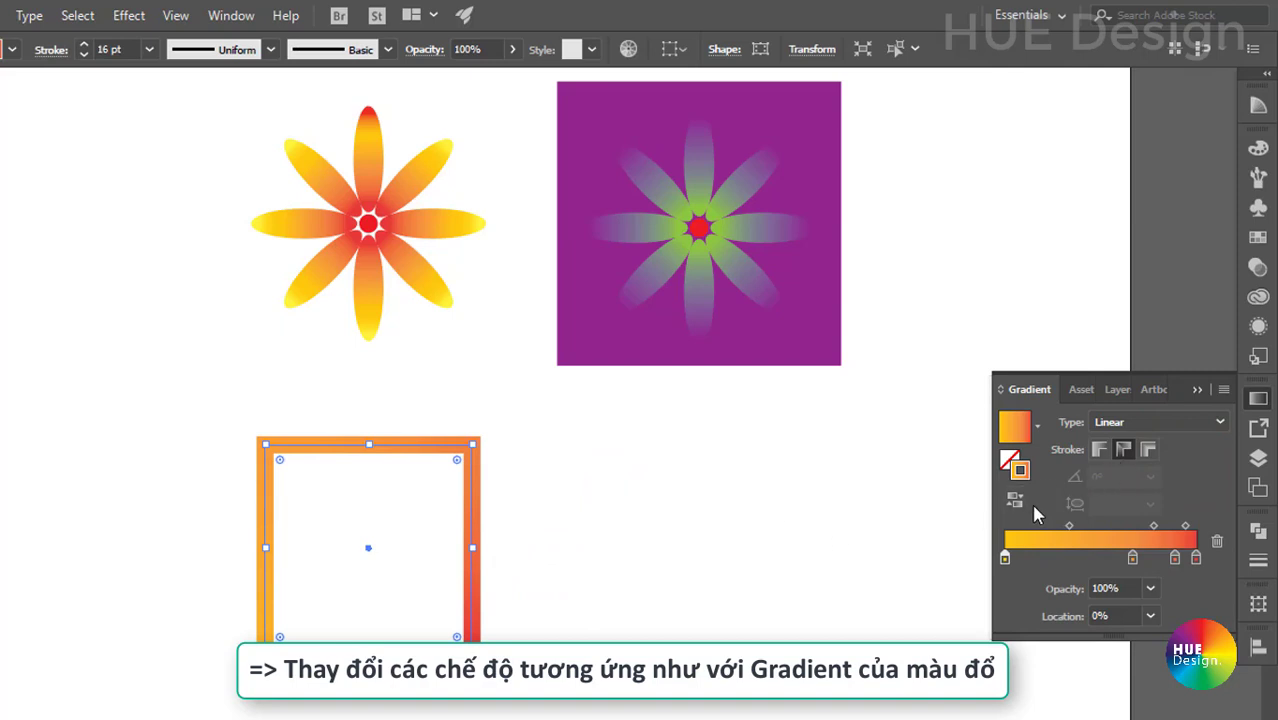
left_click(1098, 453)
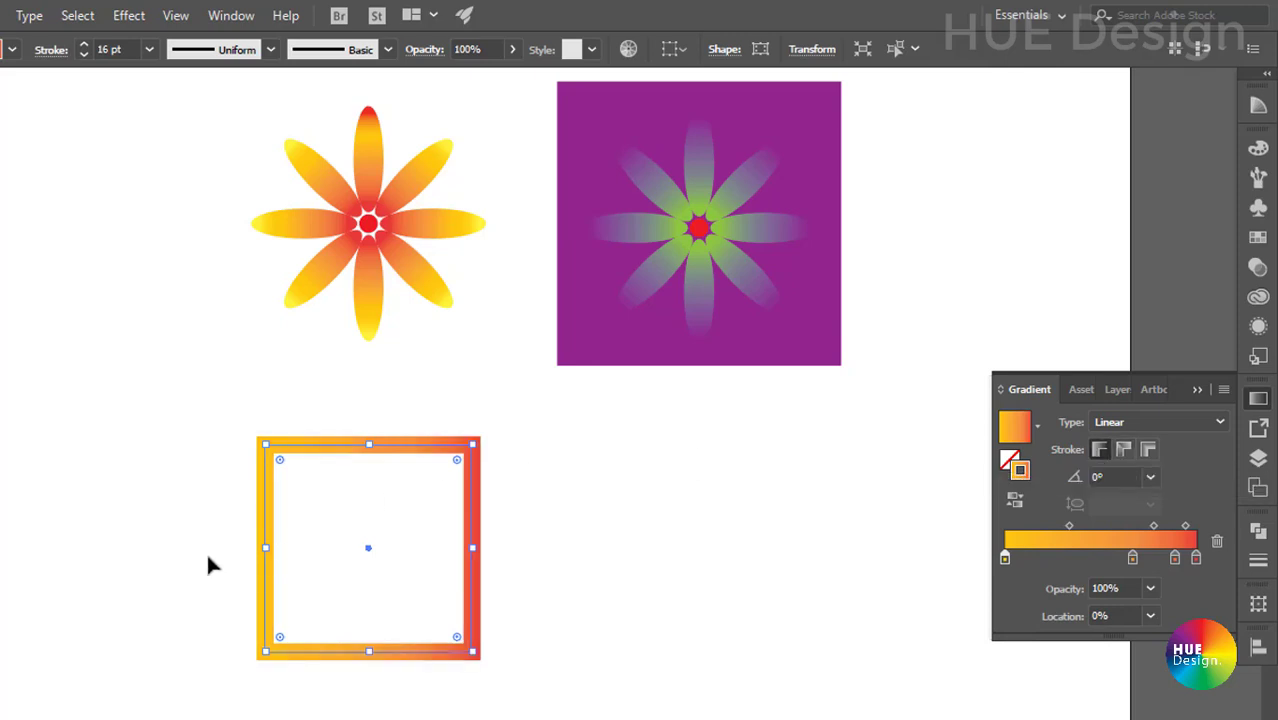
left_click(1124, 452)
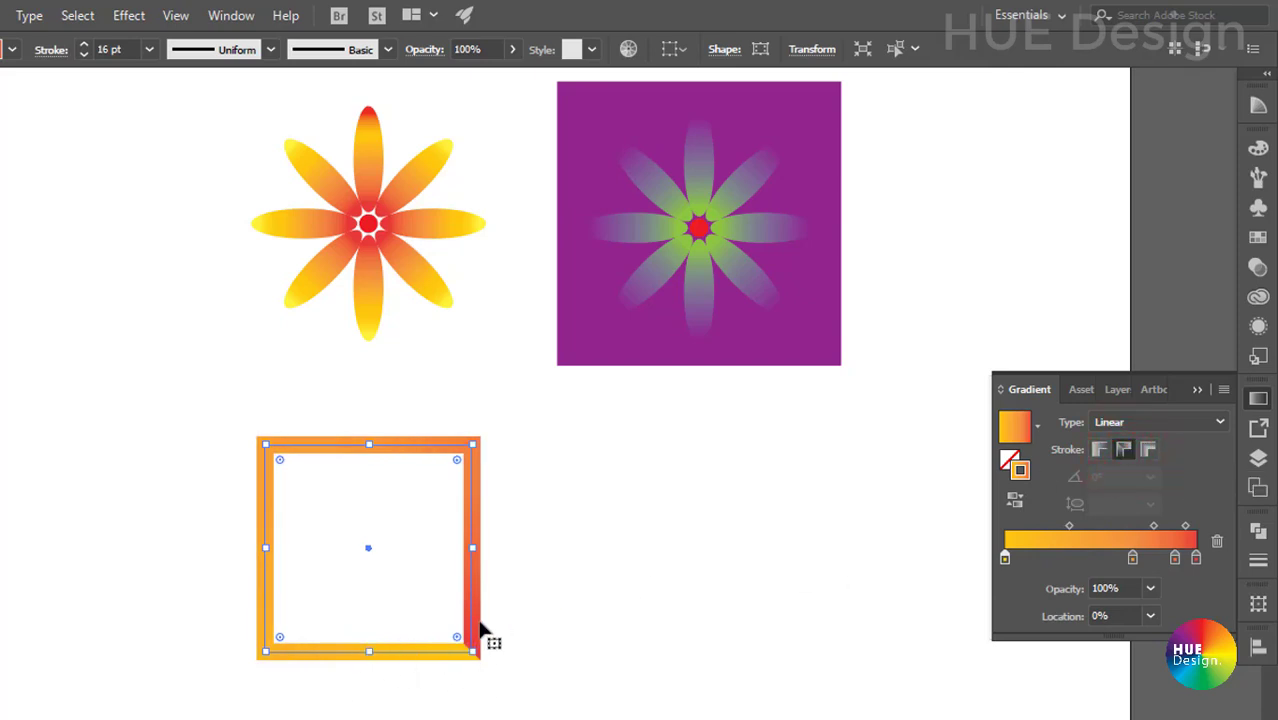
left_click(1147, 451)
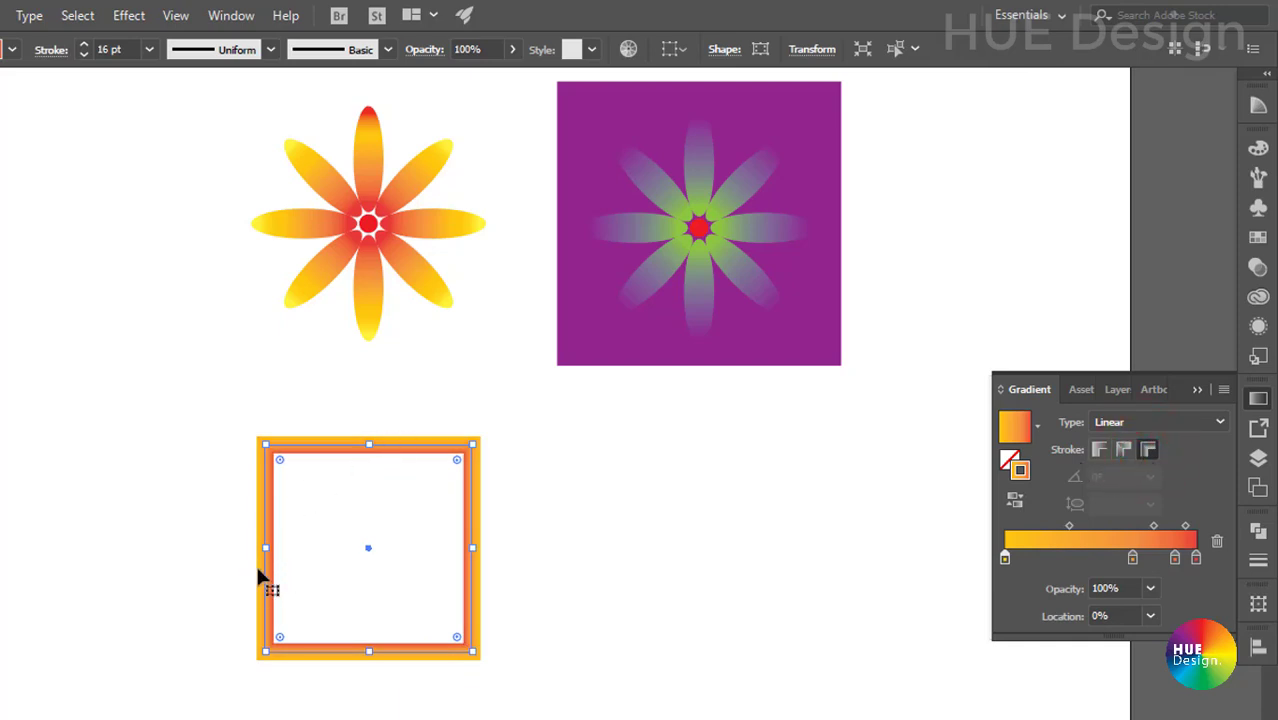
left_click(1099, 450)
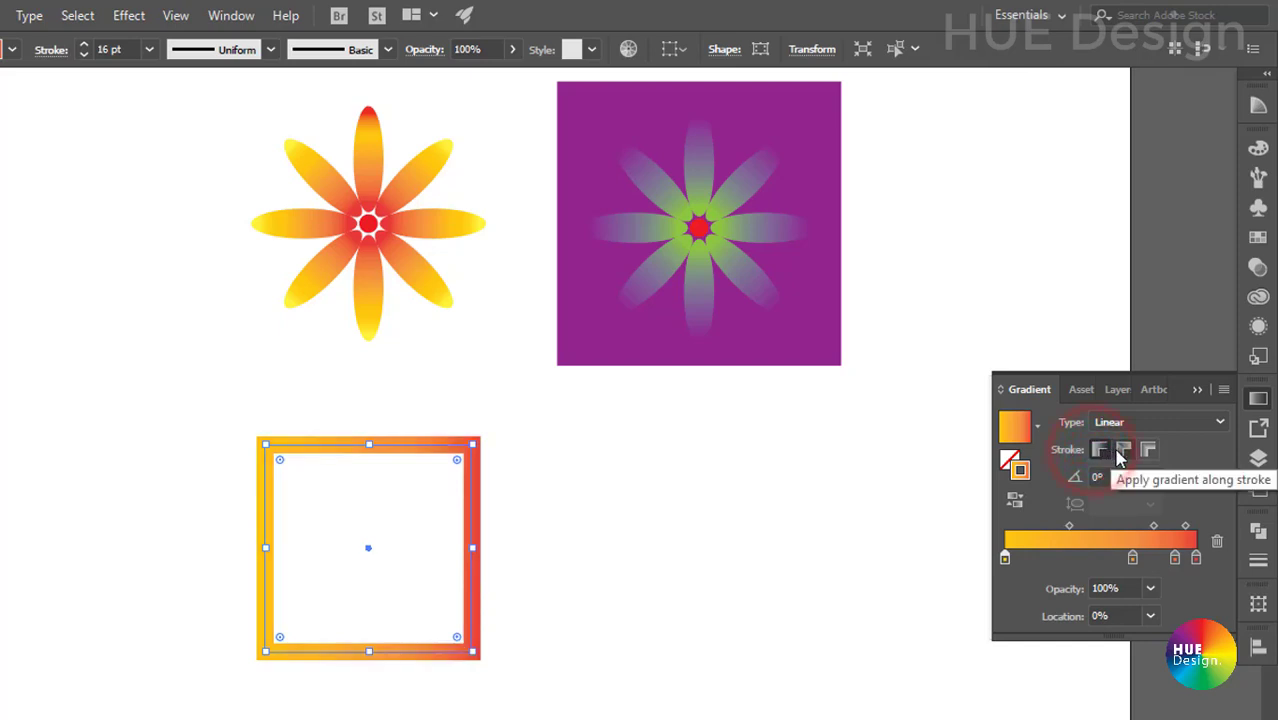
left_click(1123, 451)
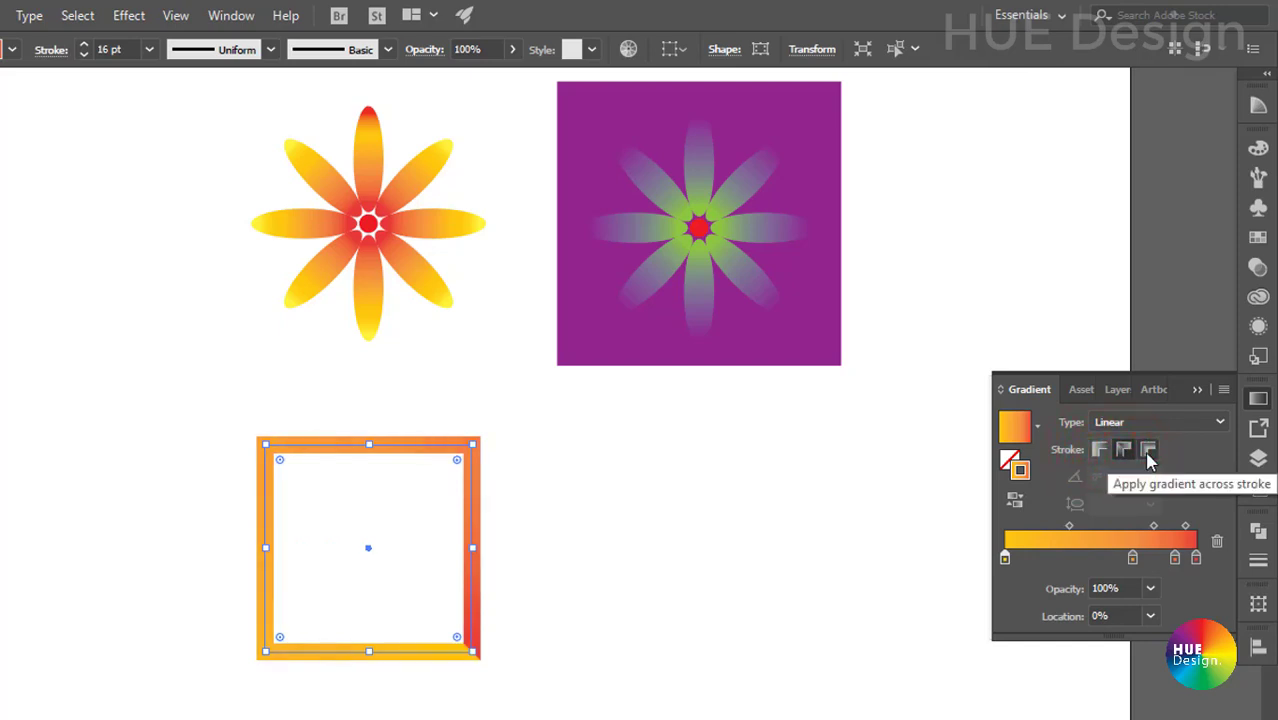
left_click(1147, 455)
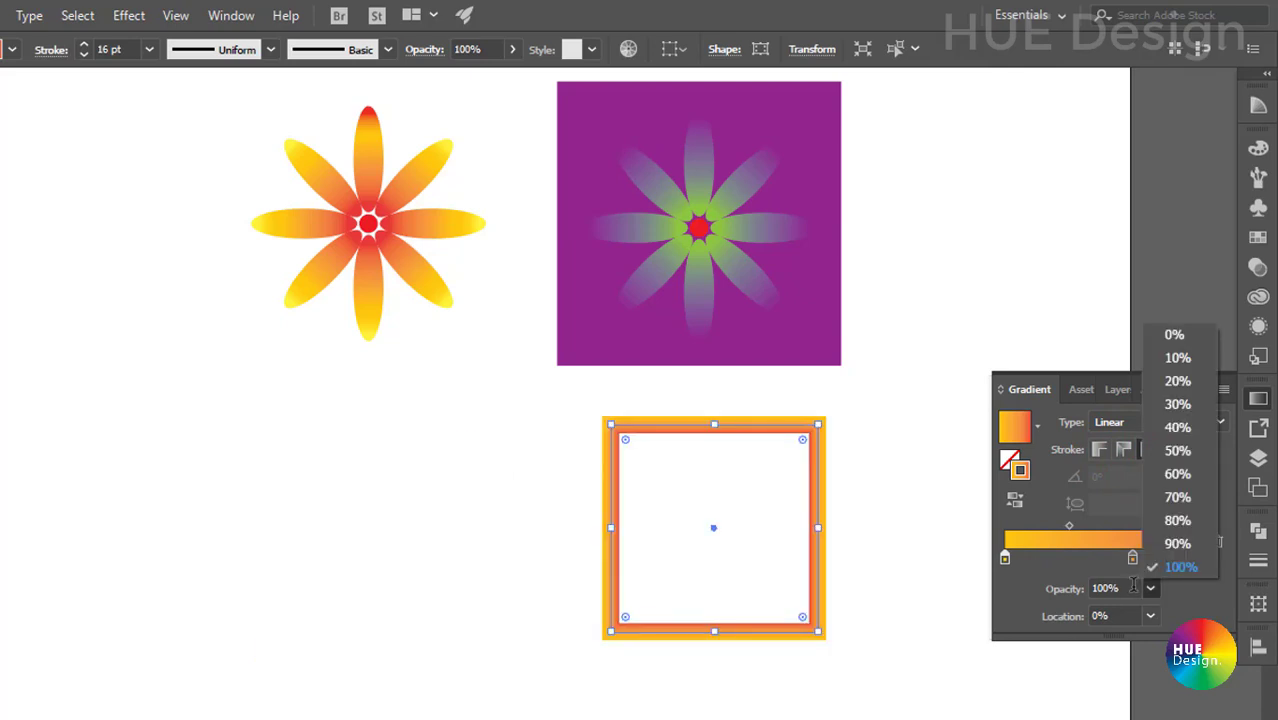
left_click(1131, 587)
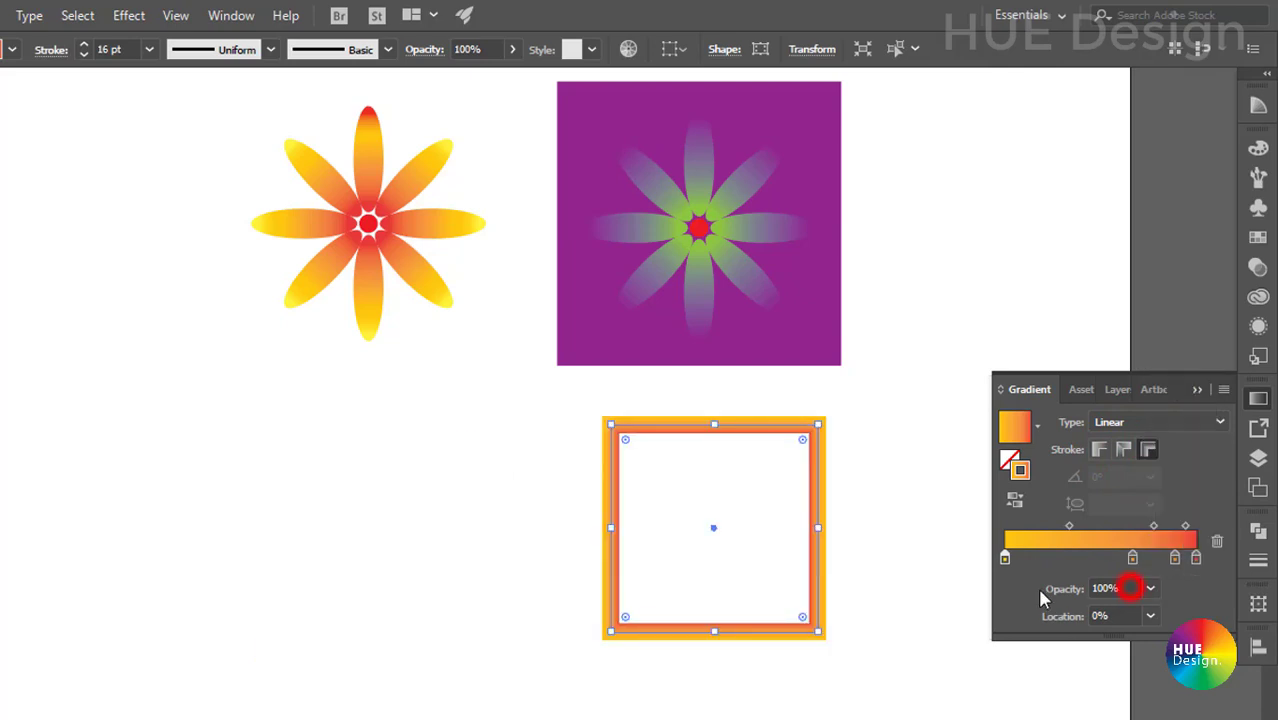
left_click(1143, 589)
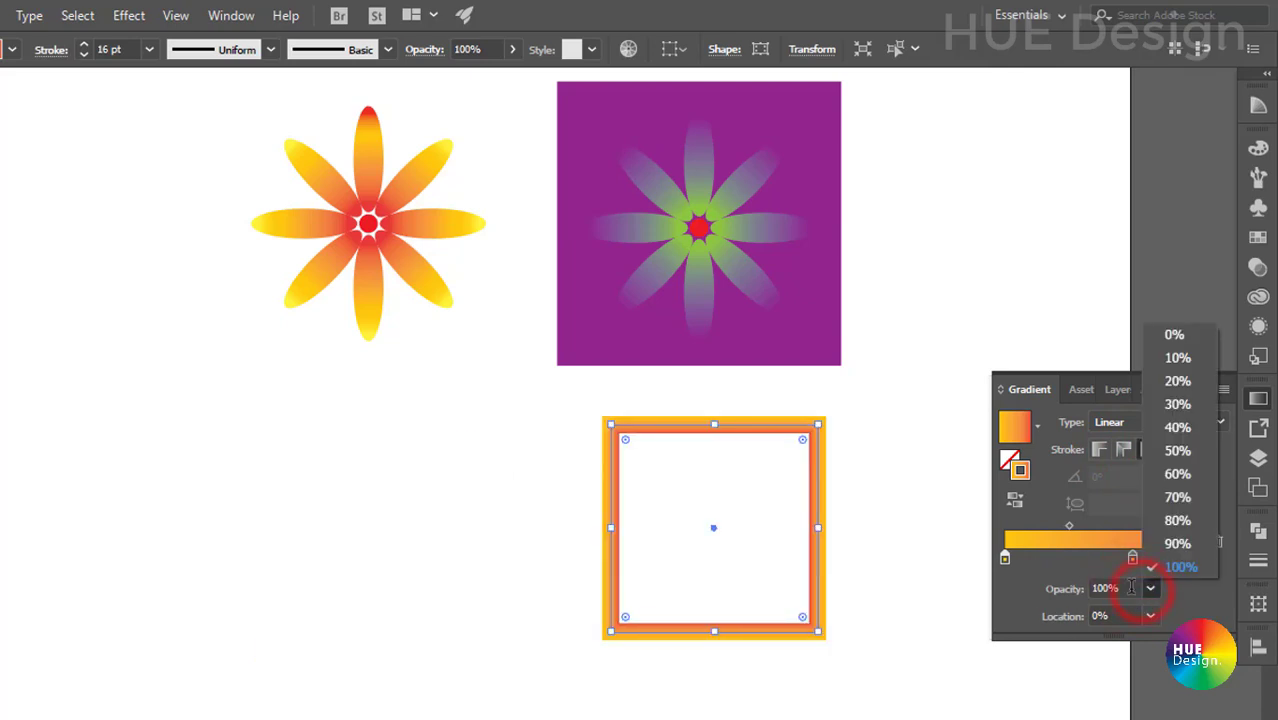
left_click(1146, 597)
left_click(1150, 592)
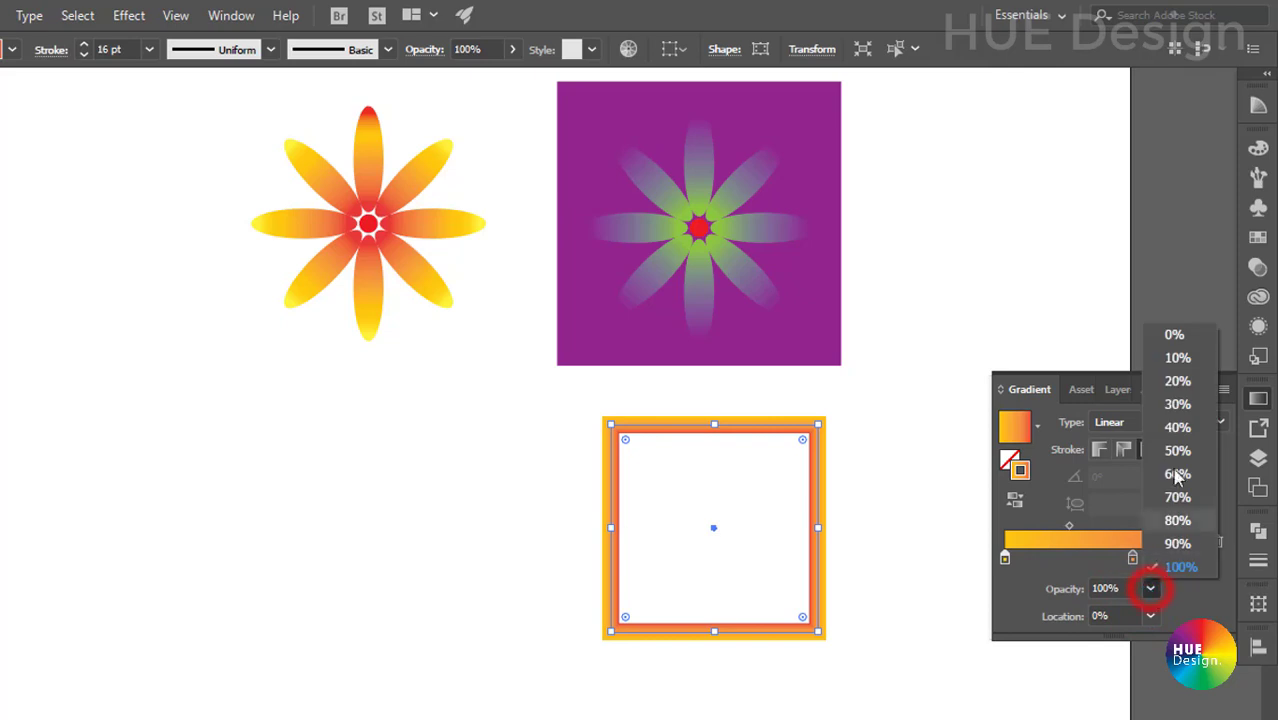
left_click(1166, 376)
left_click(1146, 588)
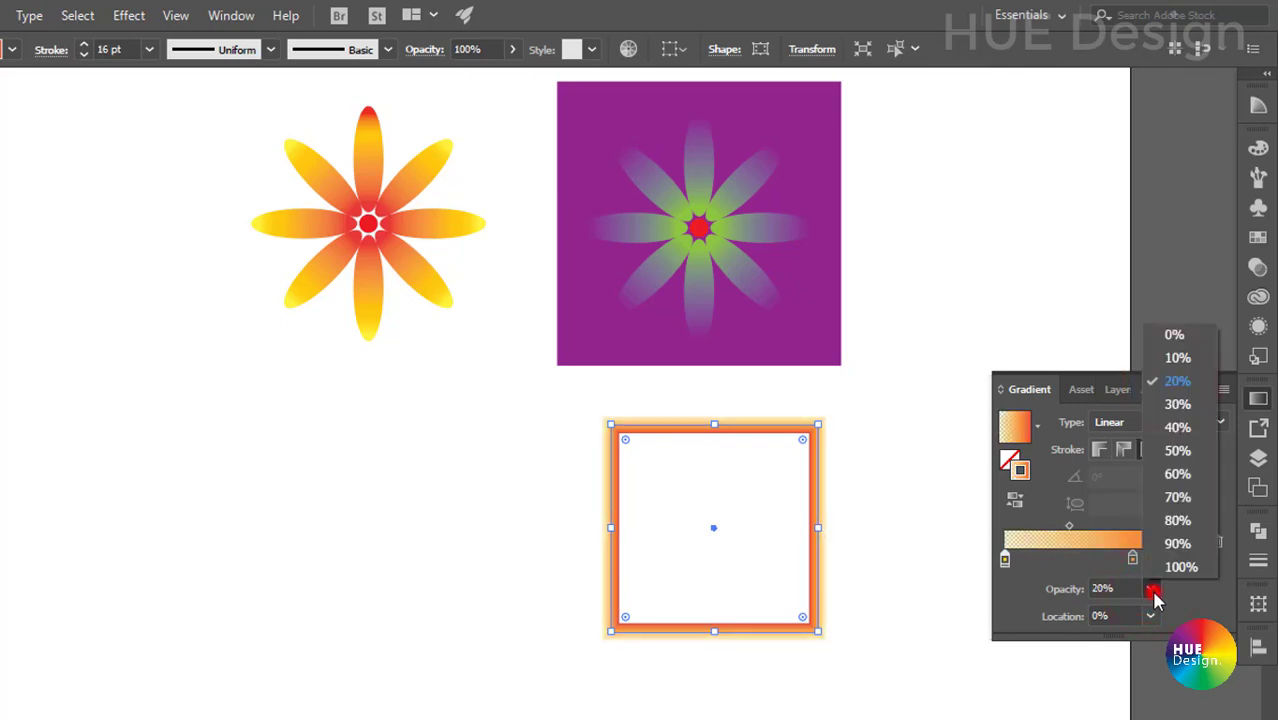
left_click(1170, 423)
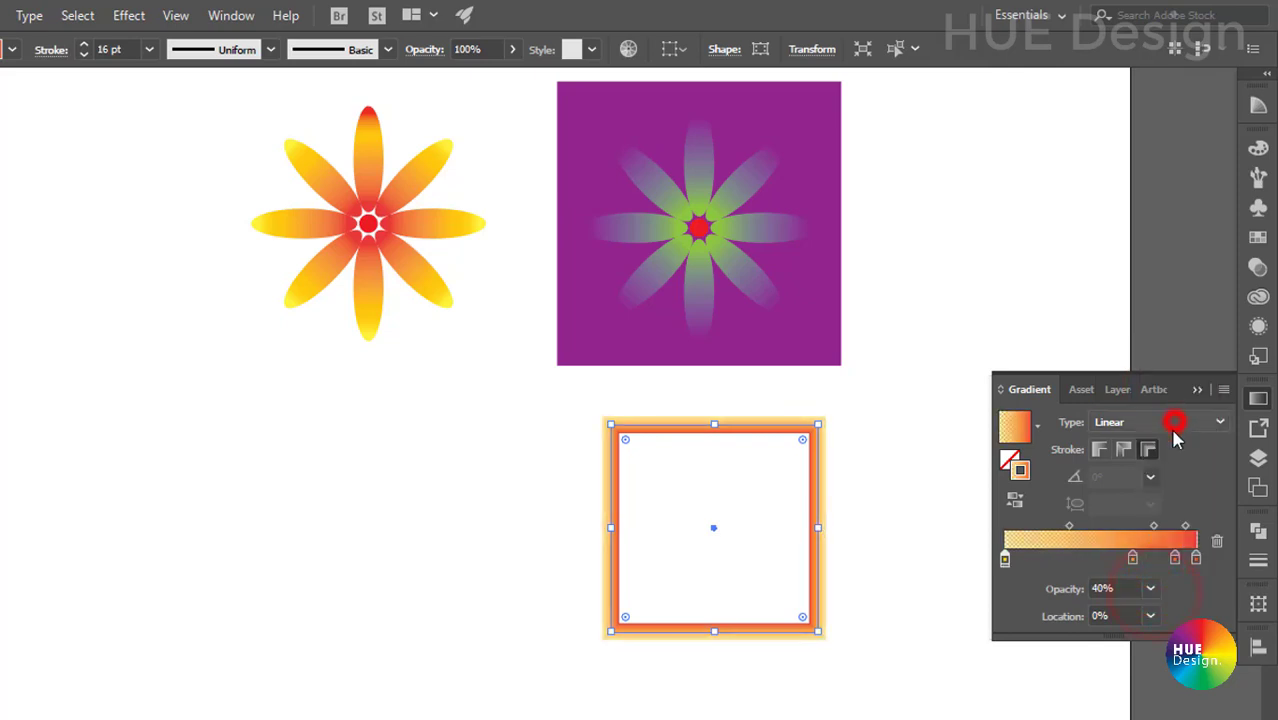
left_click(1150, 592)
left_click(1172, 563)
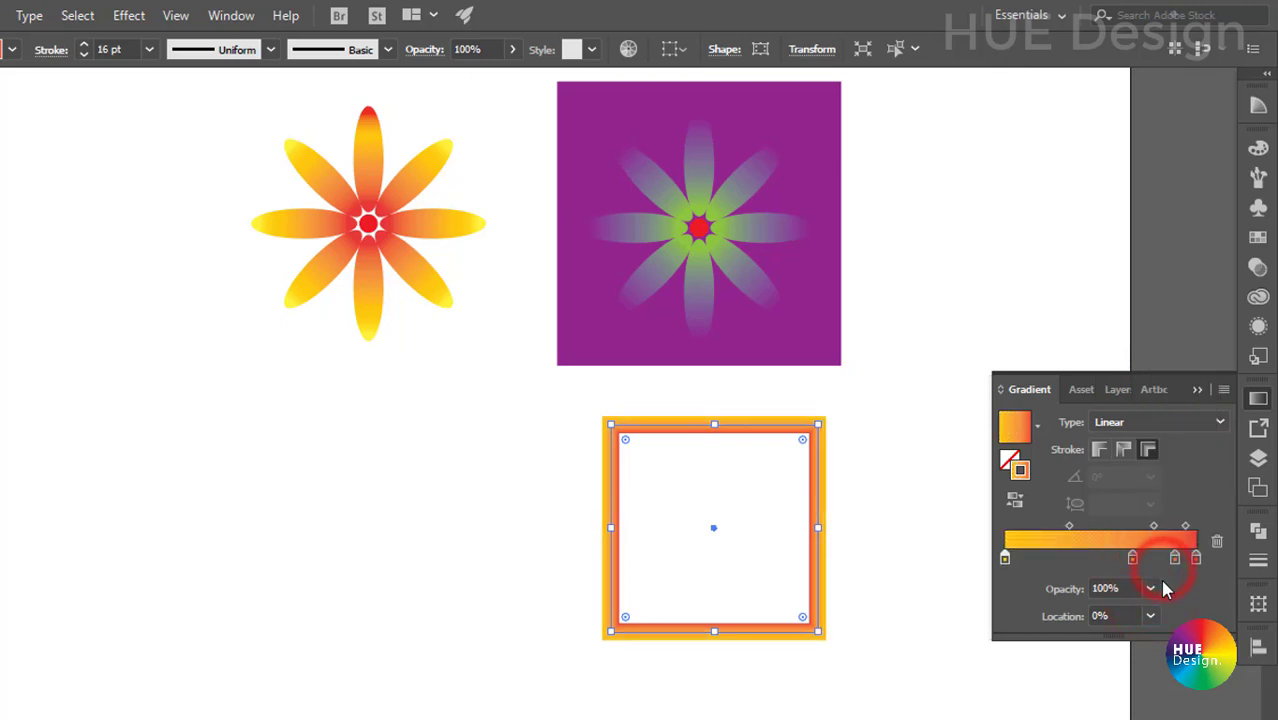
left_click(1047, 558)
left_click_drag(1047, 558, 1005, 558)
left_click(1005, 558)
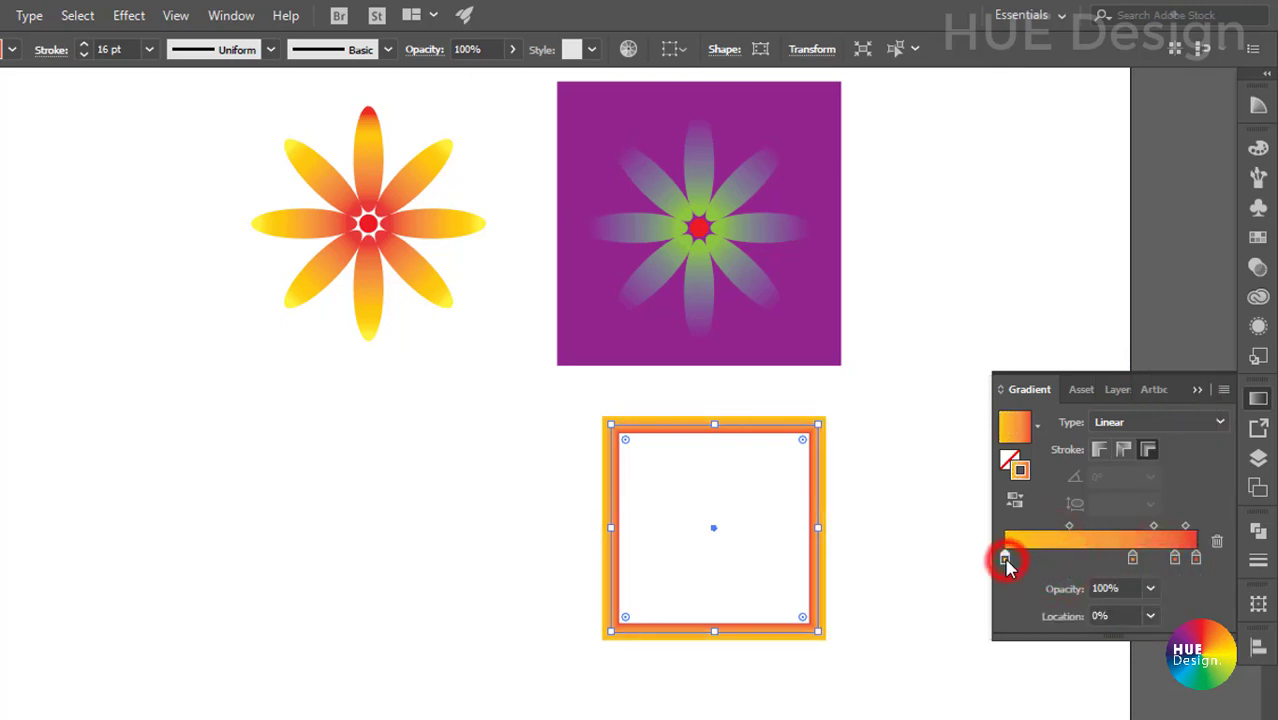
left_click(1150, 588)
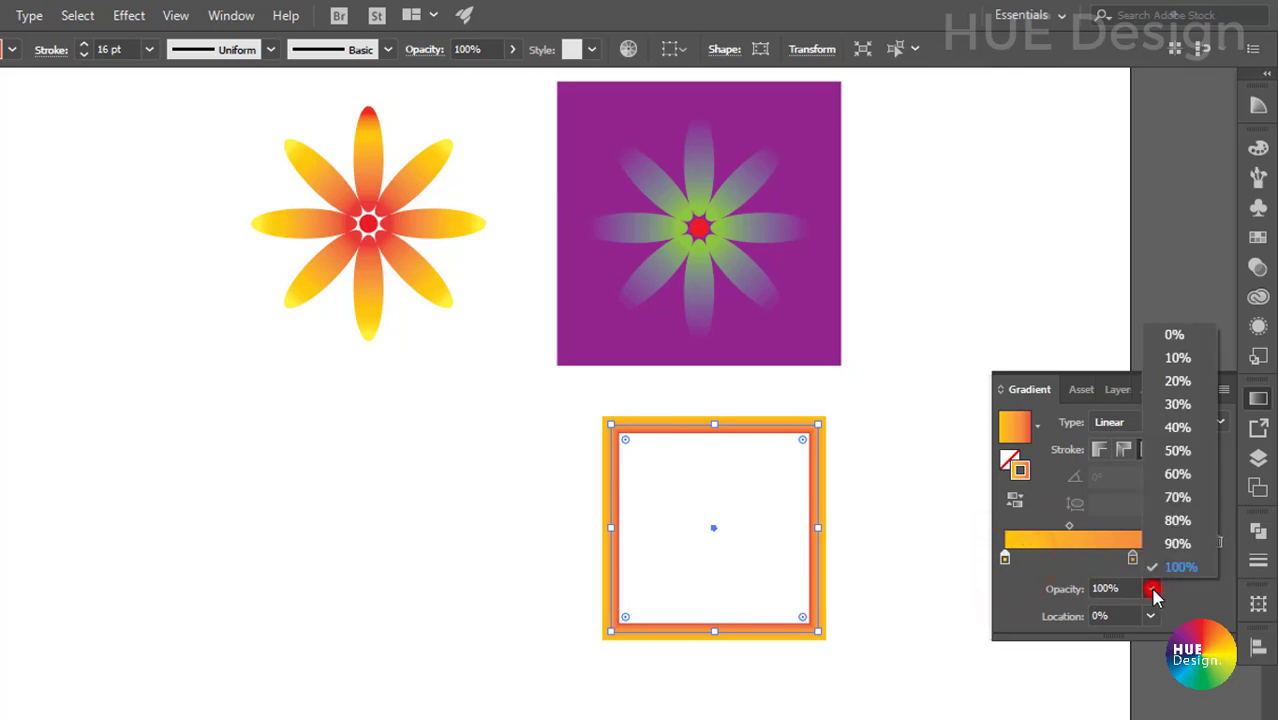
left_click(1177, 360)
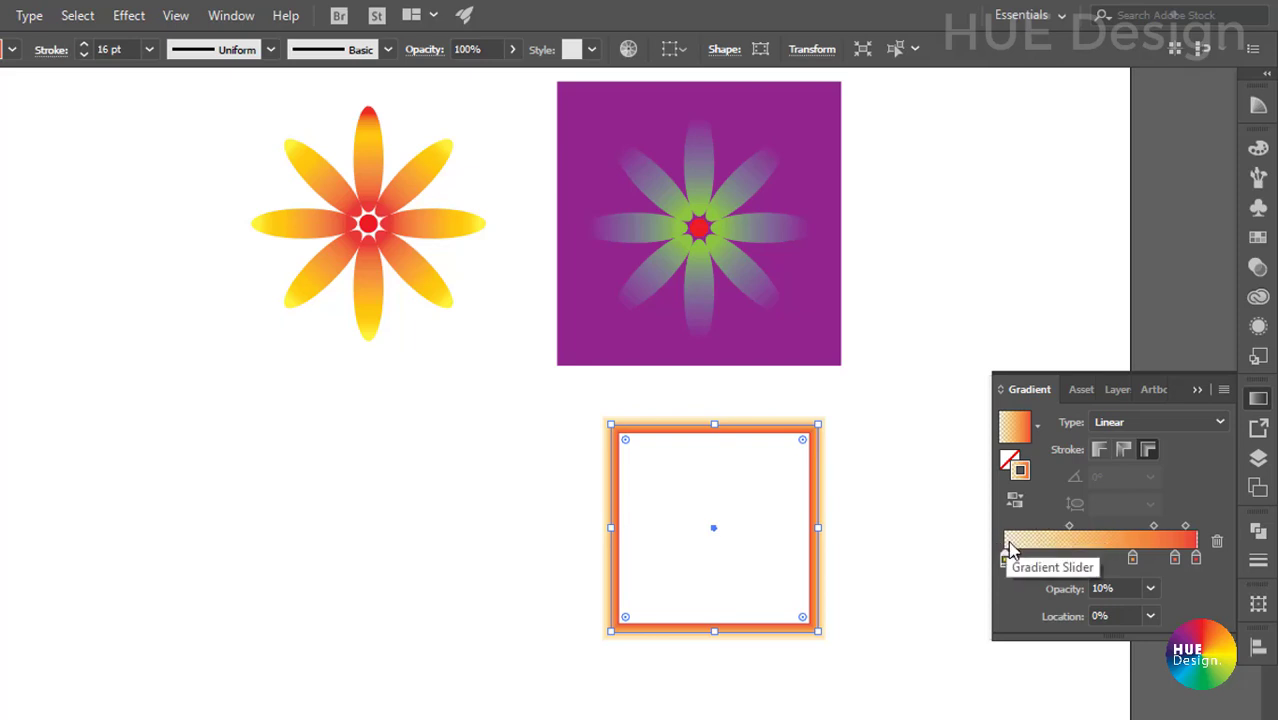
left_click(1151, 590)
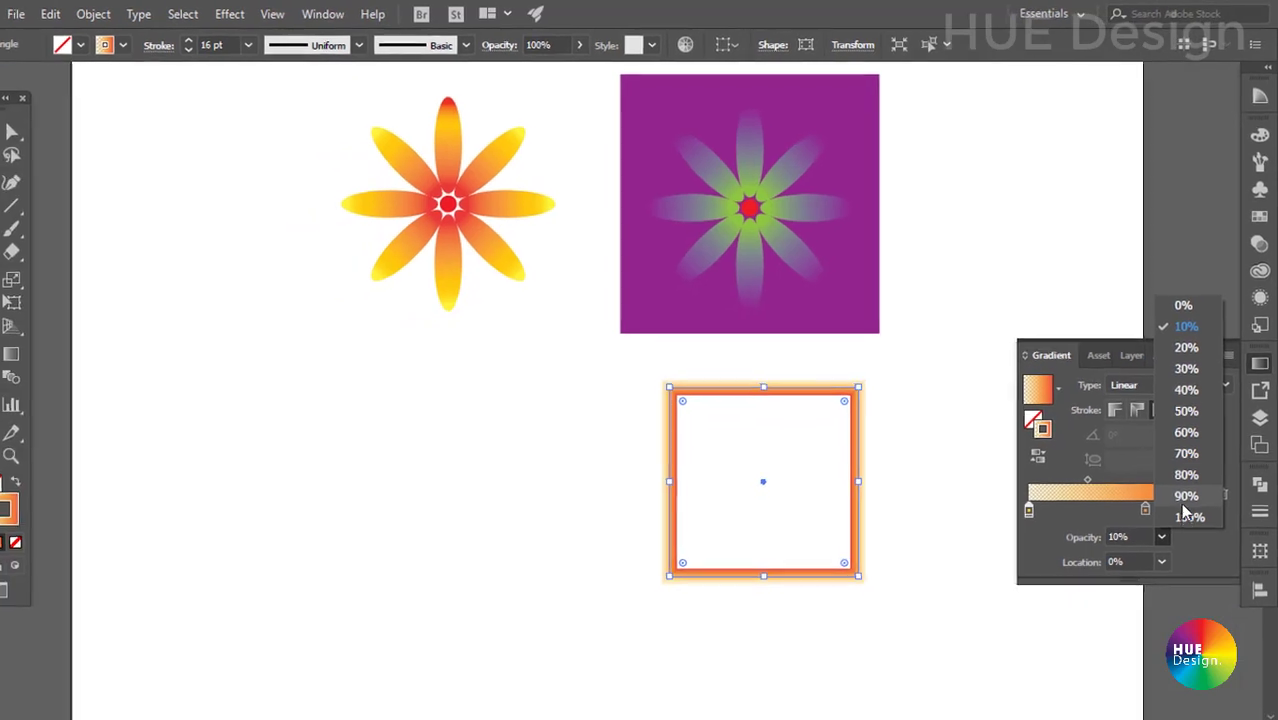
left_click(1186, 513)
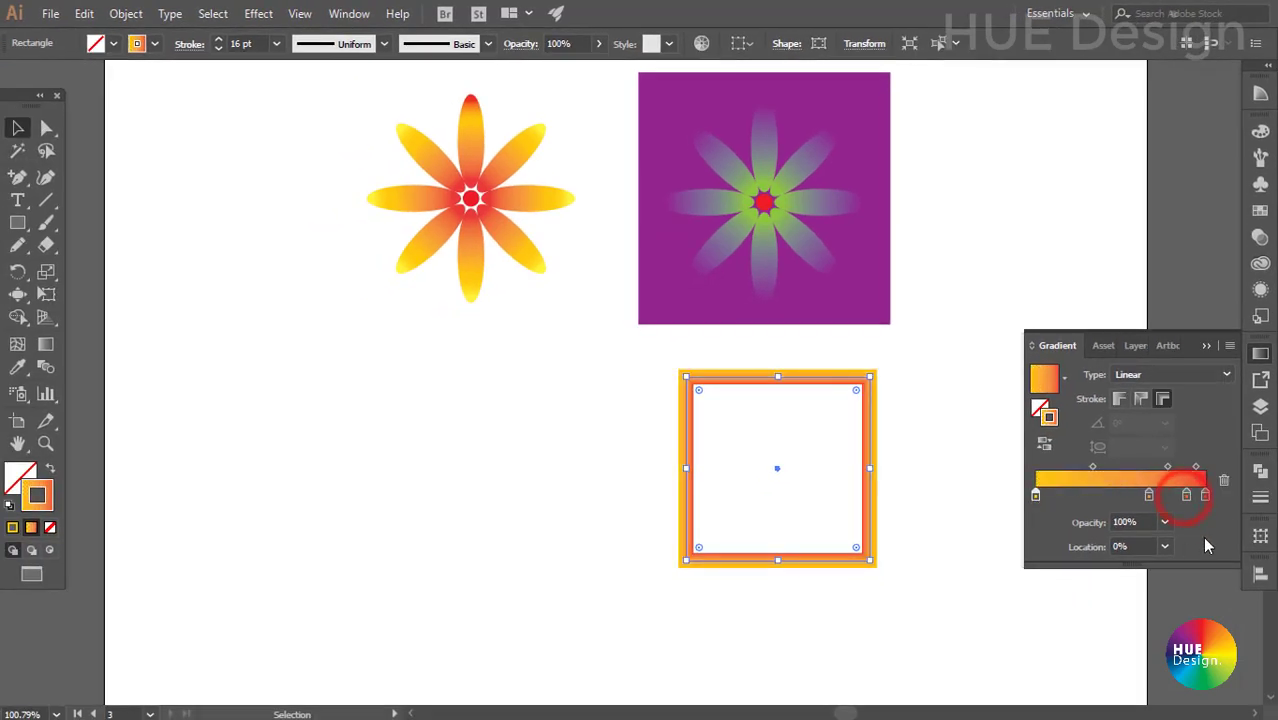
left_click(966, 504)
left_click_drag(961, 555, 668, 448)
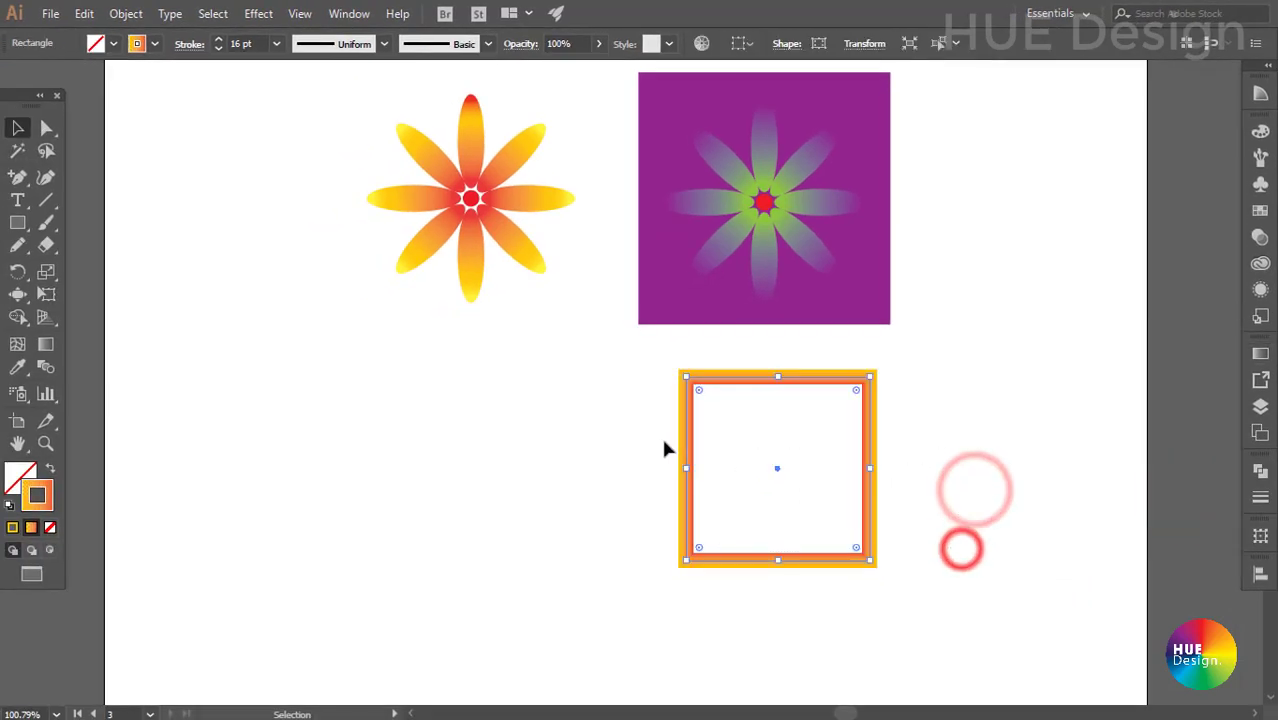
Draw a new square at the lower left of the artboard.
left_click(939, 470)
left_click(553, 419)
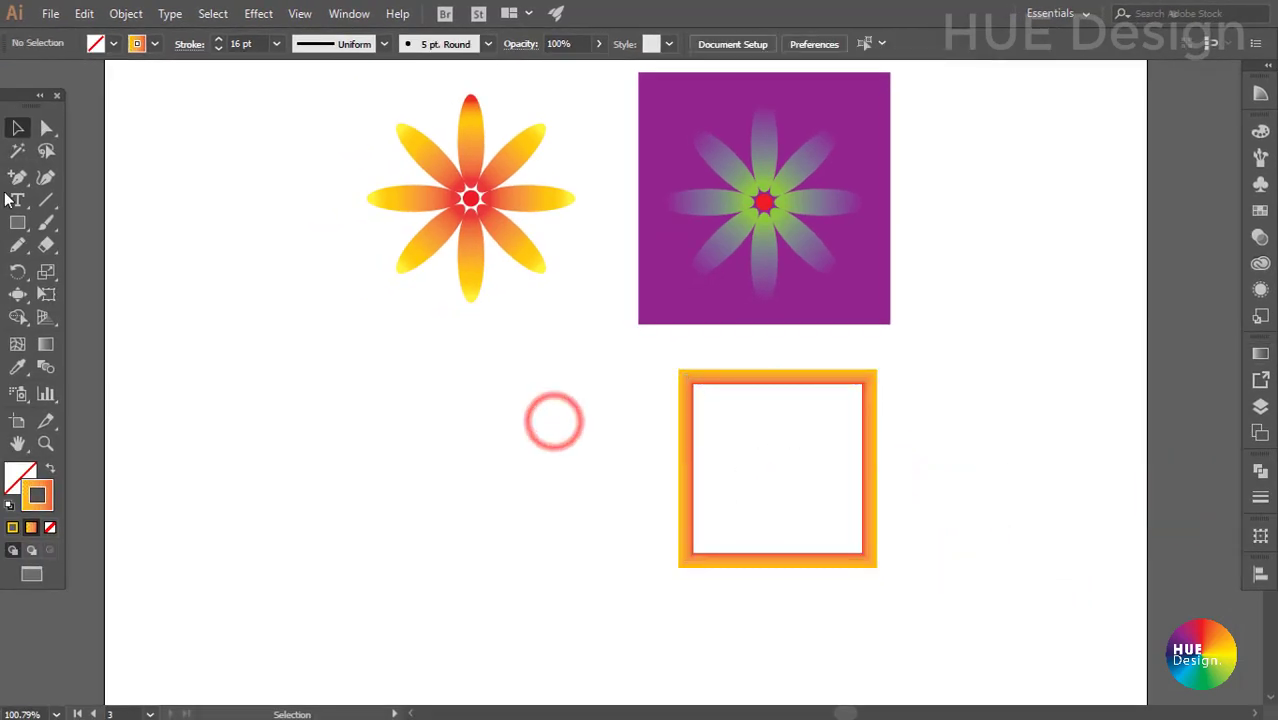
left_click(18, 222)
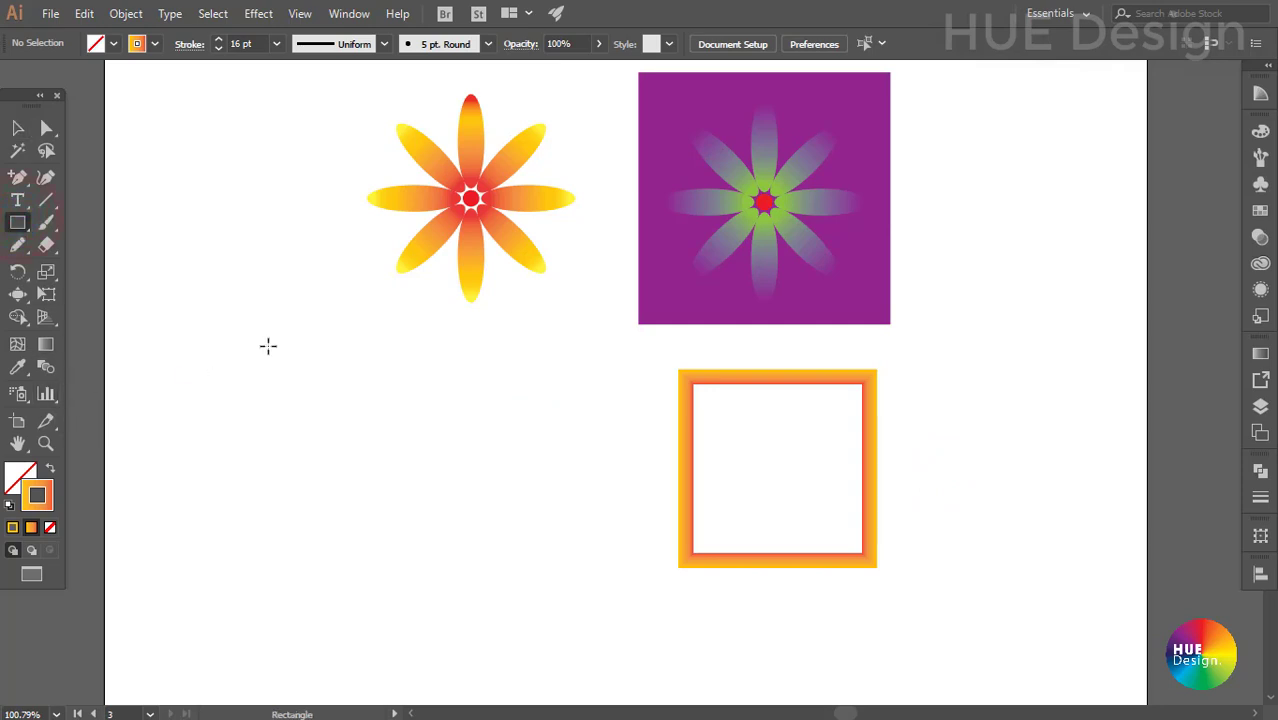
left_click_drag(259, 347, 428, 522)
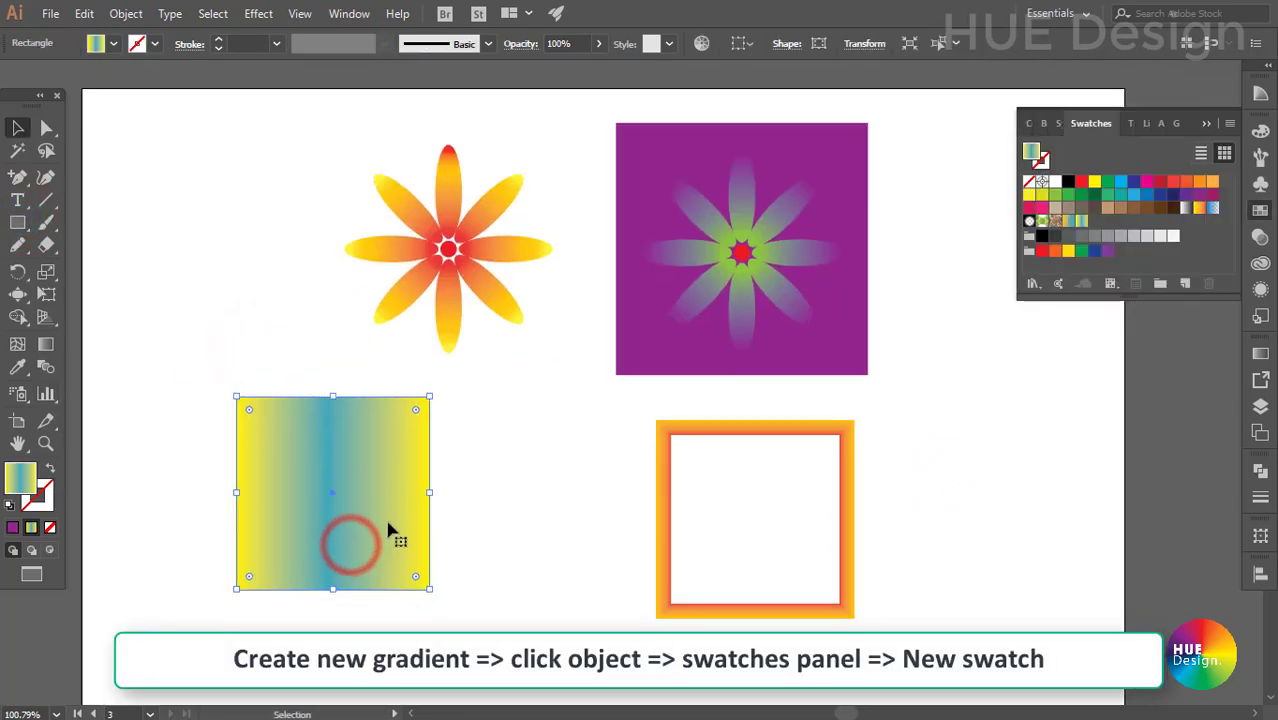
Save the square's gradient as 'New Gradient Swatch' and try it on the purple square.
left_click(1184, 285)
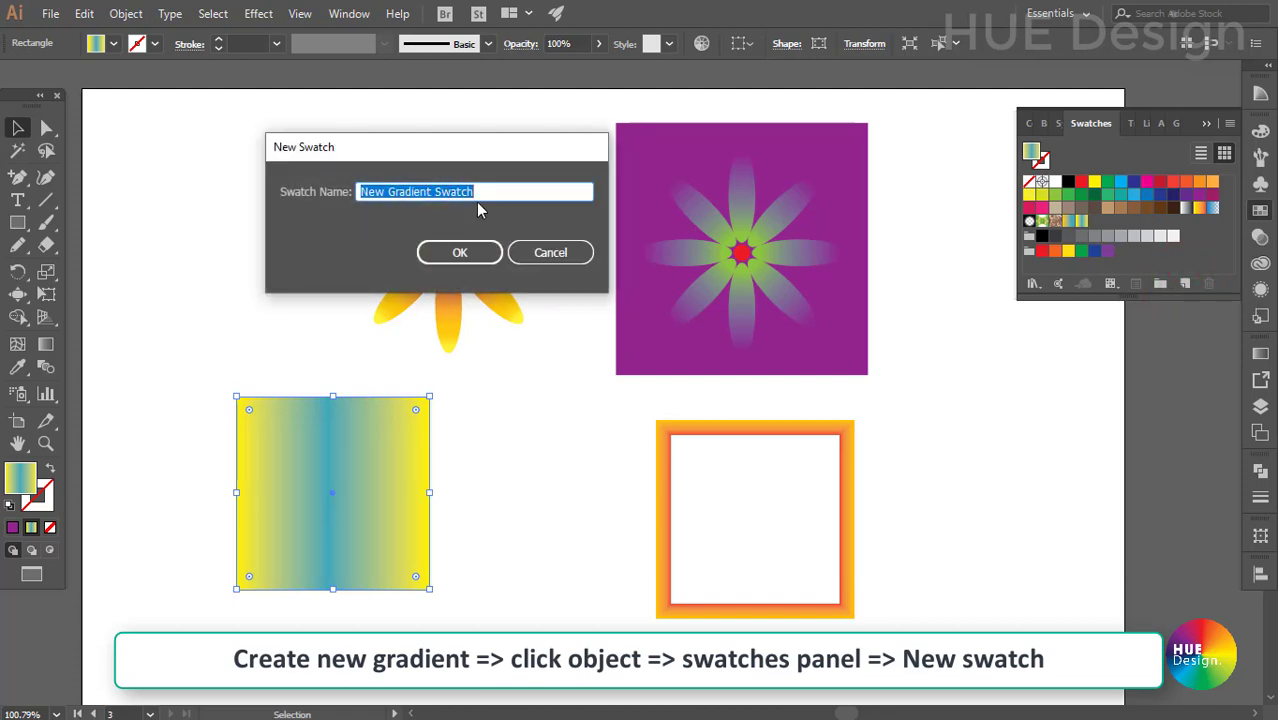
left_click(479, 190)
double_click(485, 190)
left_click(460, 252)
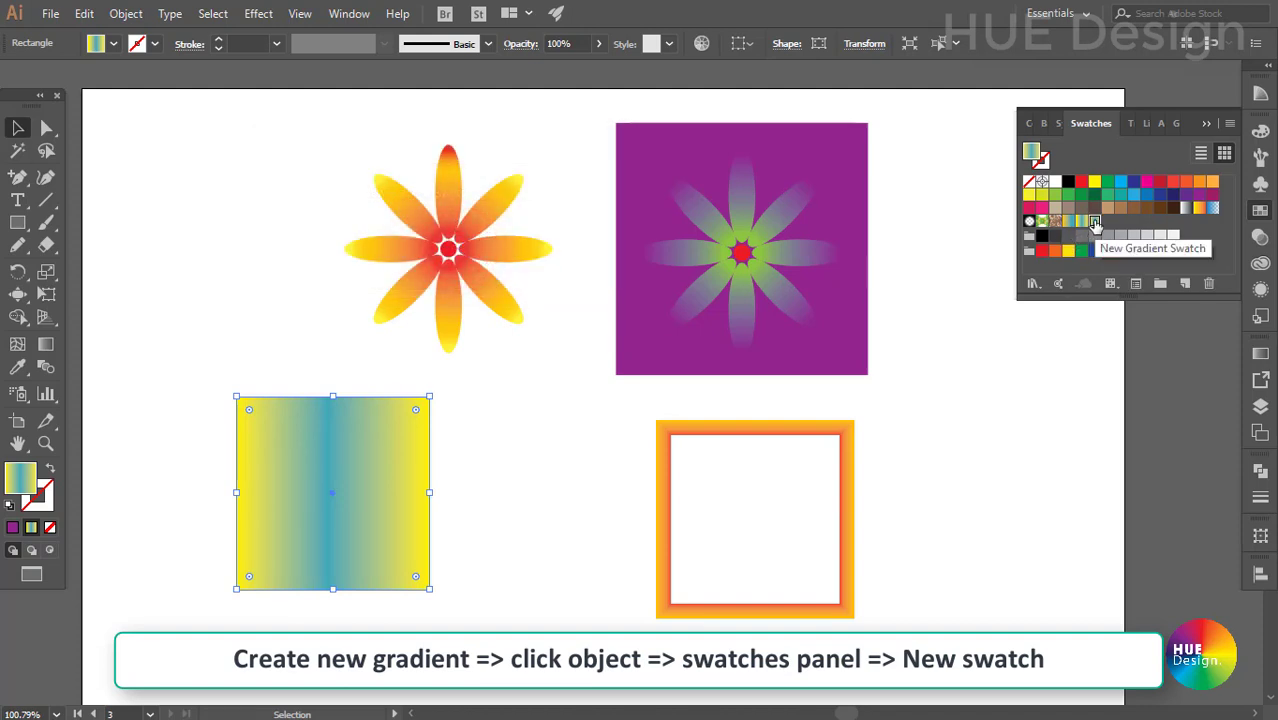
left_click(1027, 424)
left_click(844, 358)
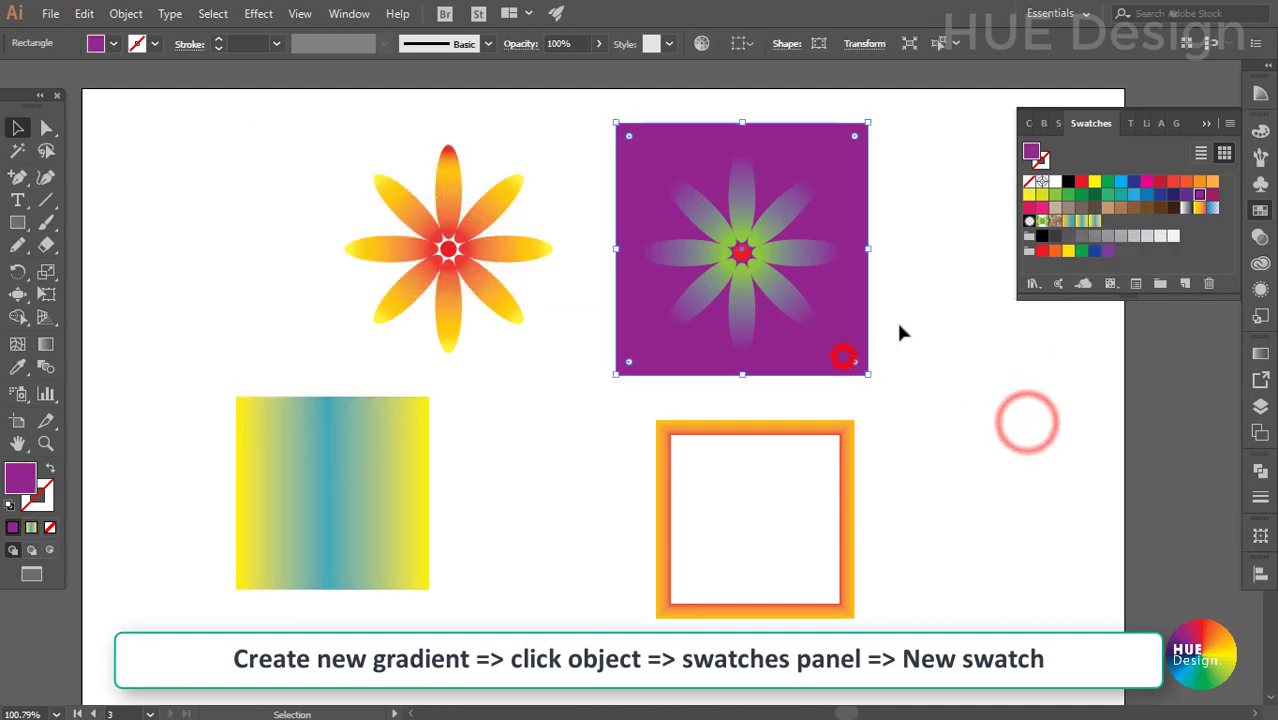
left_click(1095, 222)
left_click(993, 355)
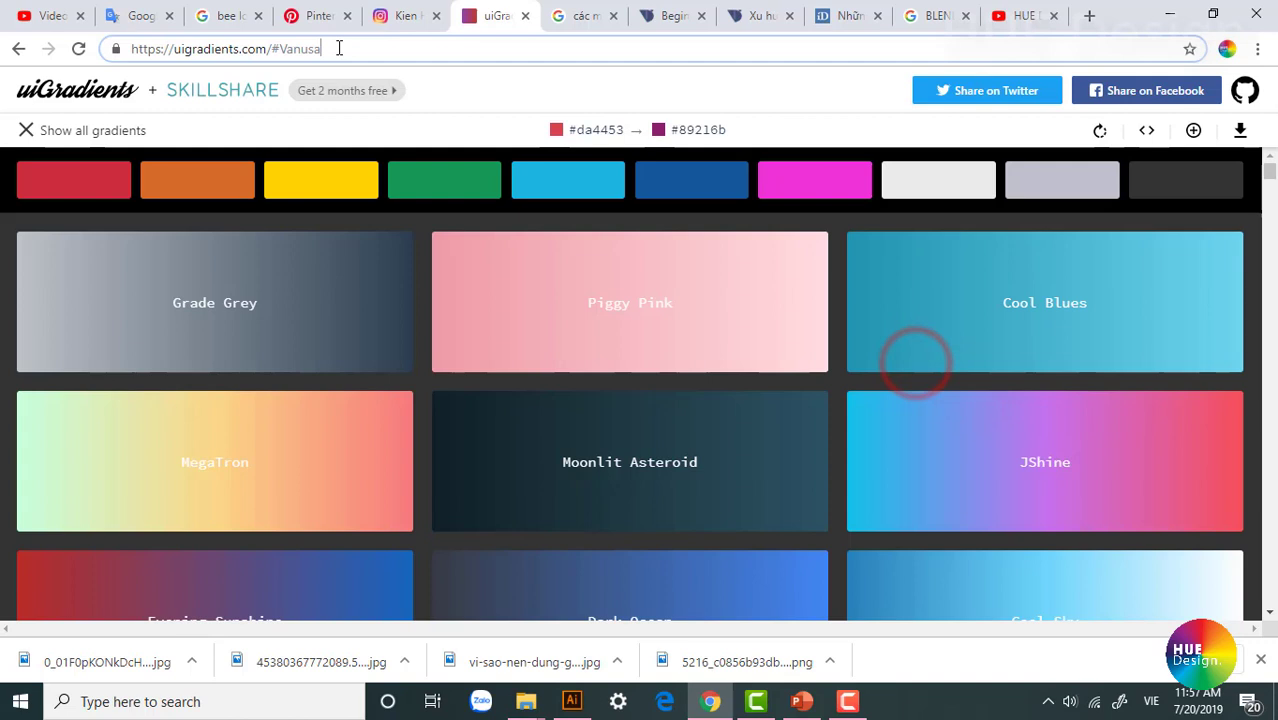
Point out the uigradients site address and bring up the grid of all gradients.
left_click(339, 48)
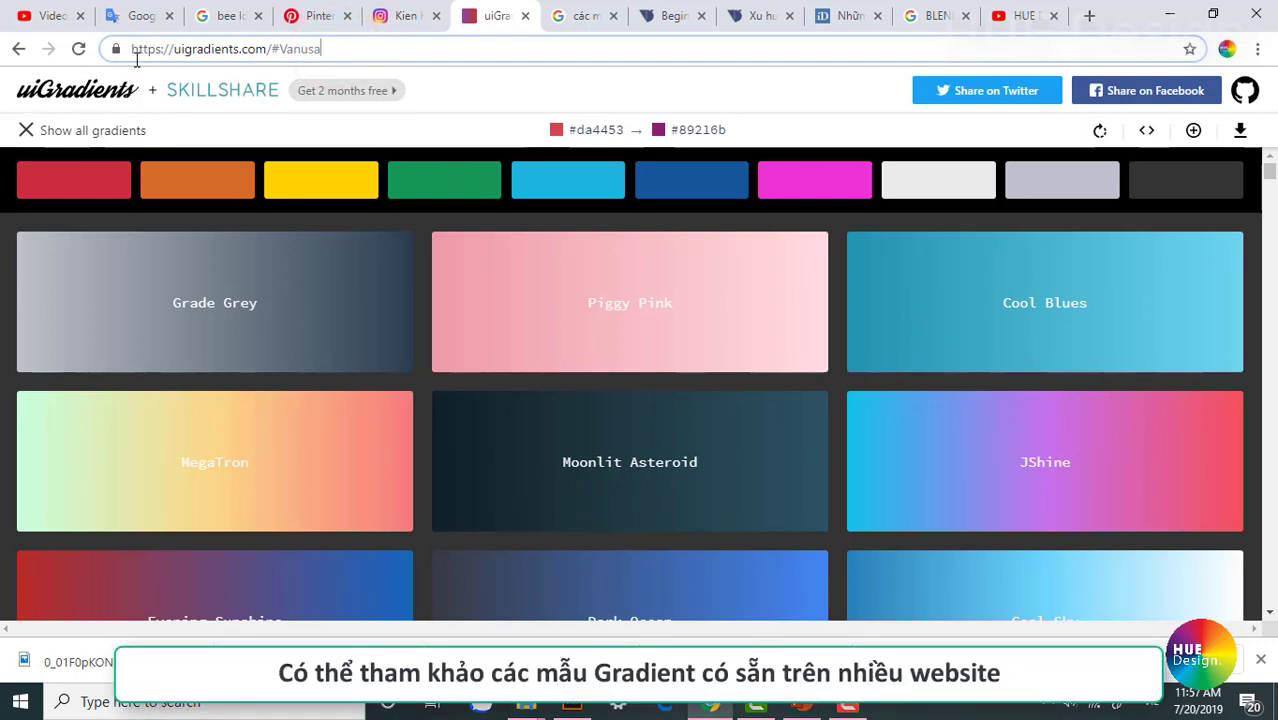
left_click_drag(170, 50, 243, 53)
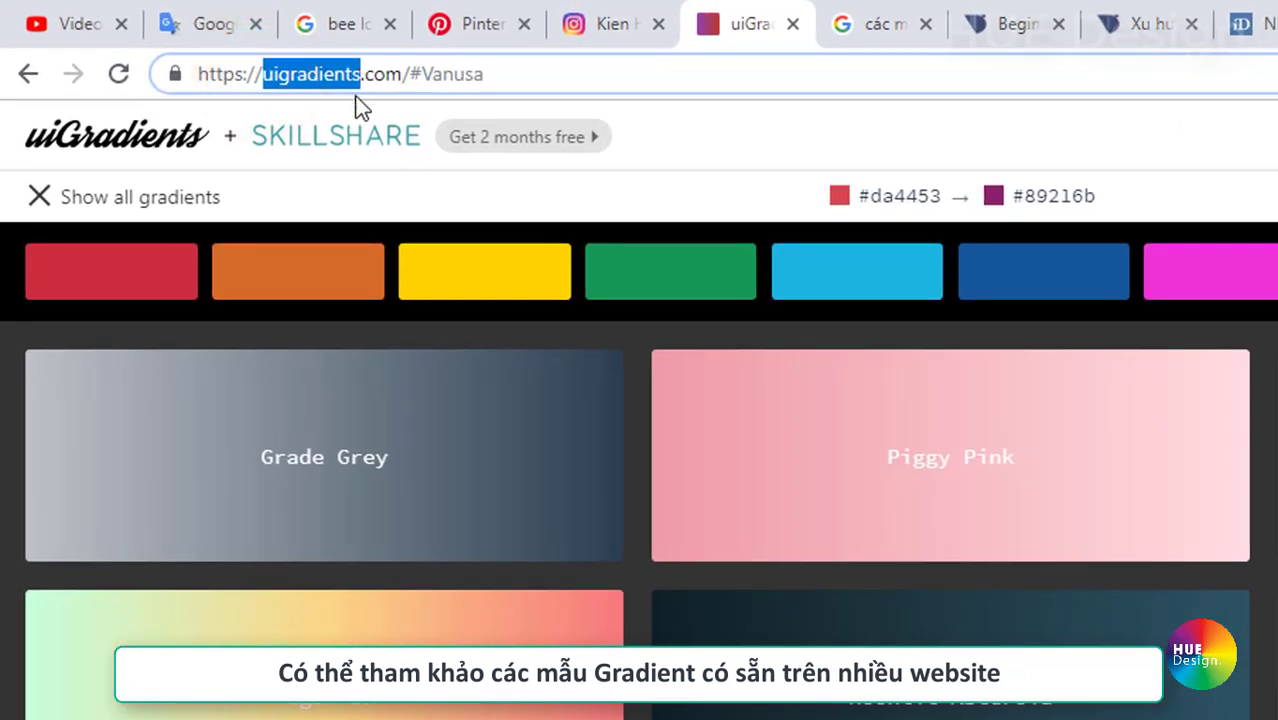
scroll(585, 537, "down", 5)
scroll(713, 571, "down", 3)
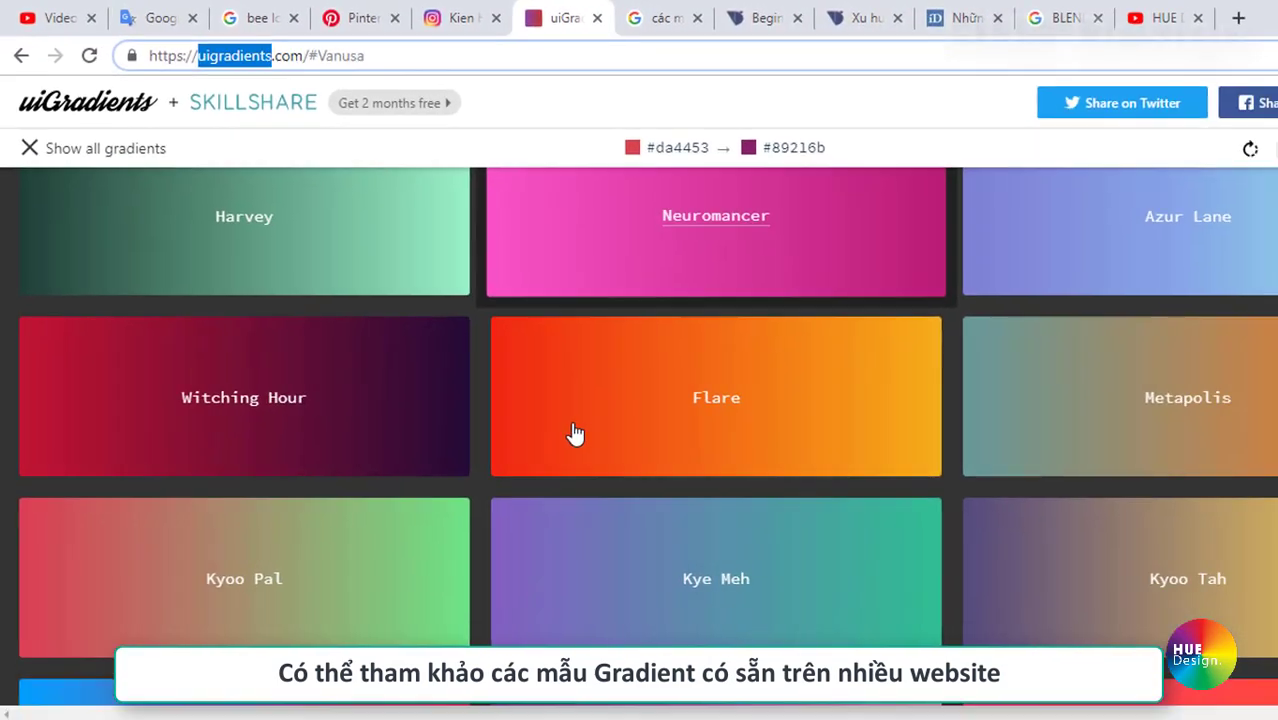
scroll(506, 381, "up", 1)
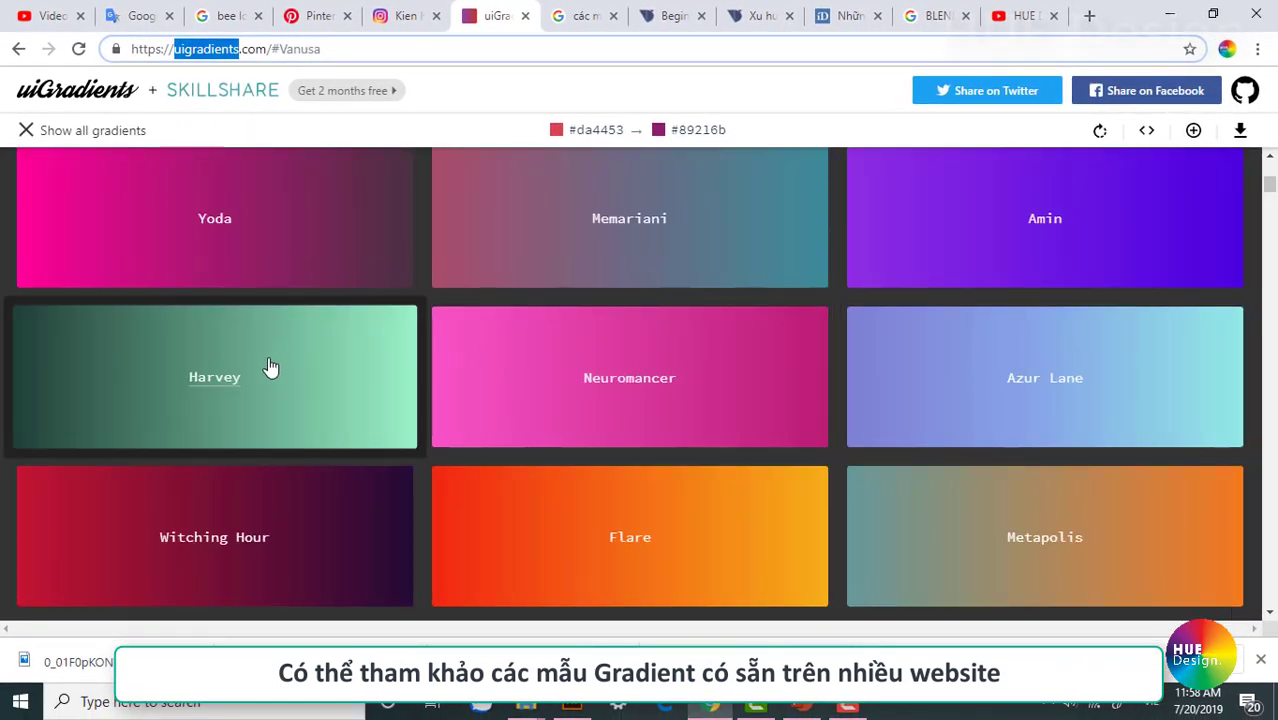
left_click(86, 133)
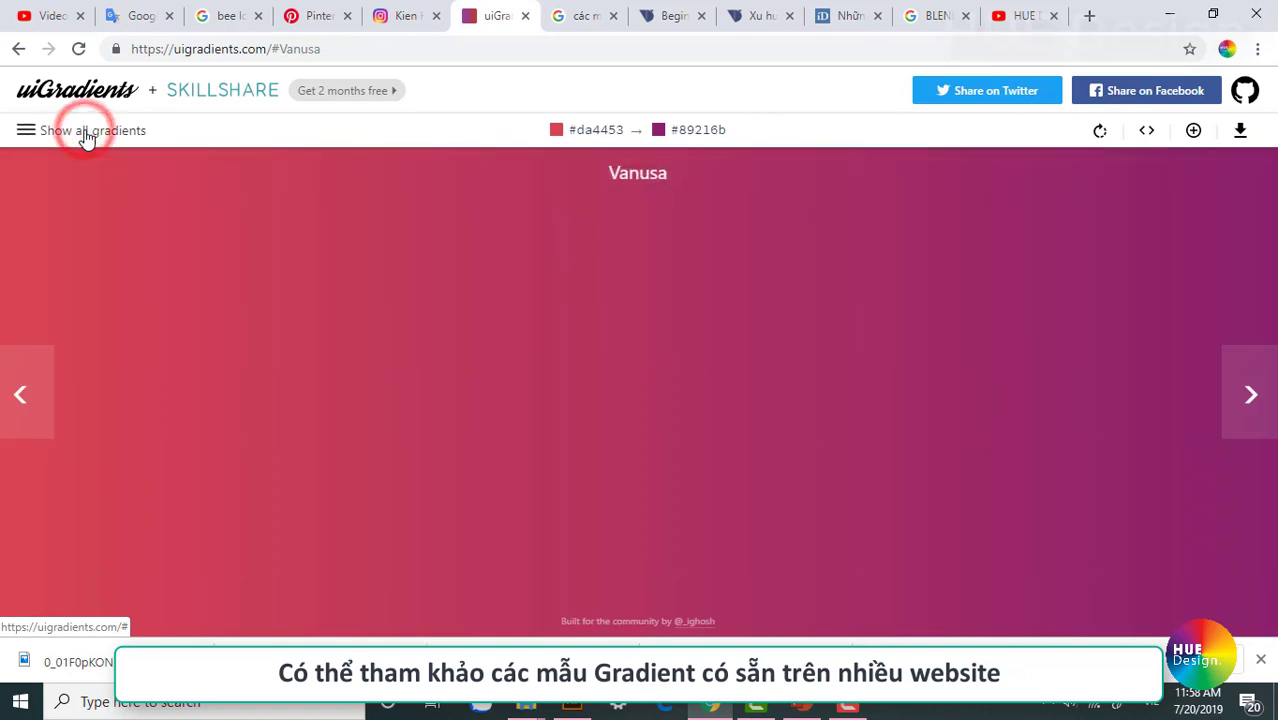
left_click(86, 136)
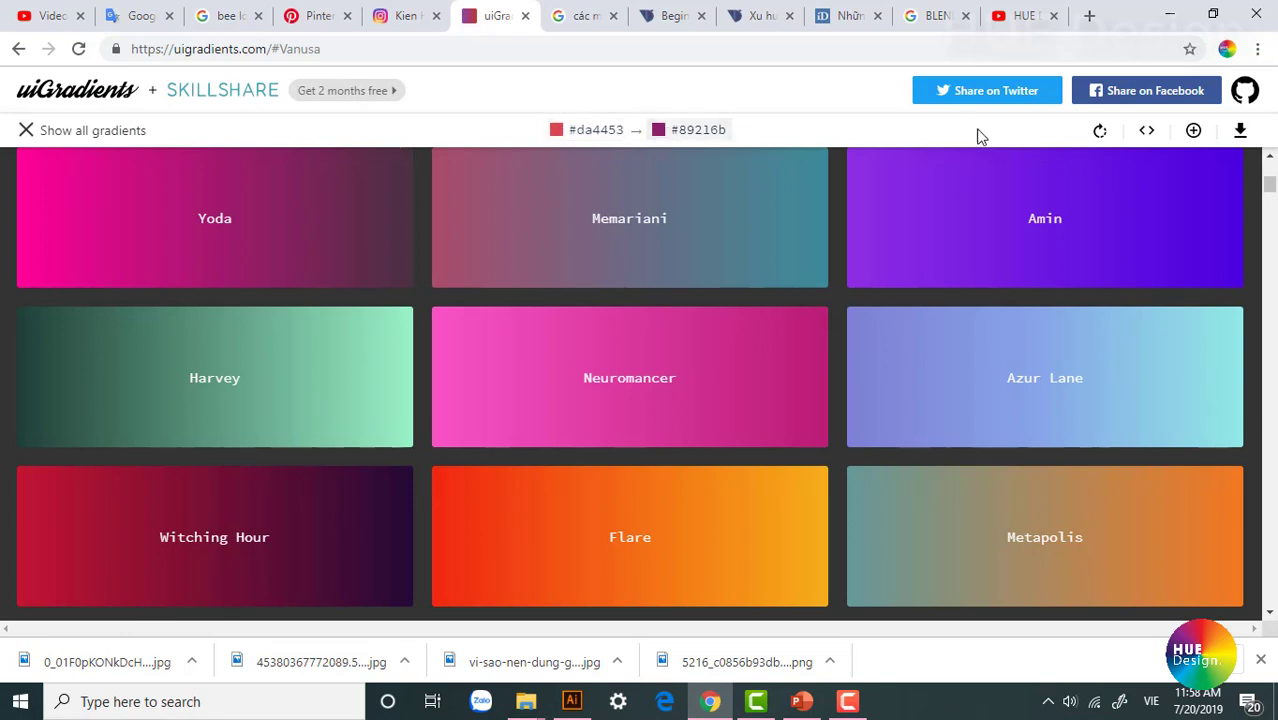
Preview the Neuromancer gradient full-screen, then return to the gradient grid.
left_click(666, 375)
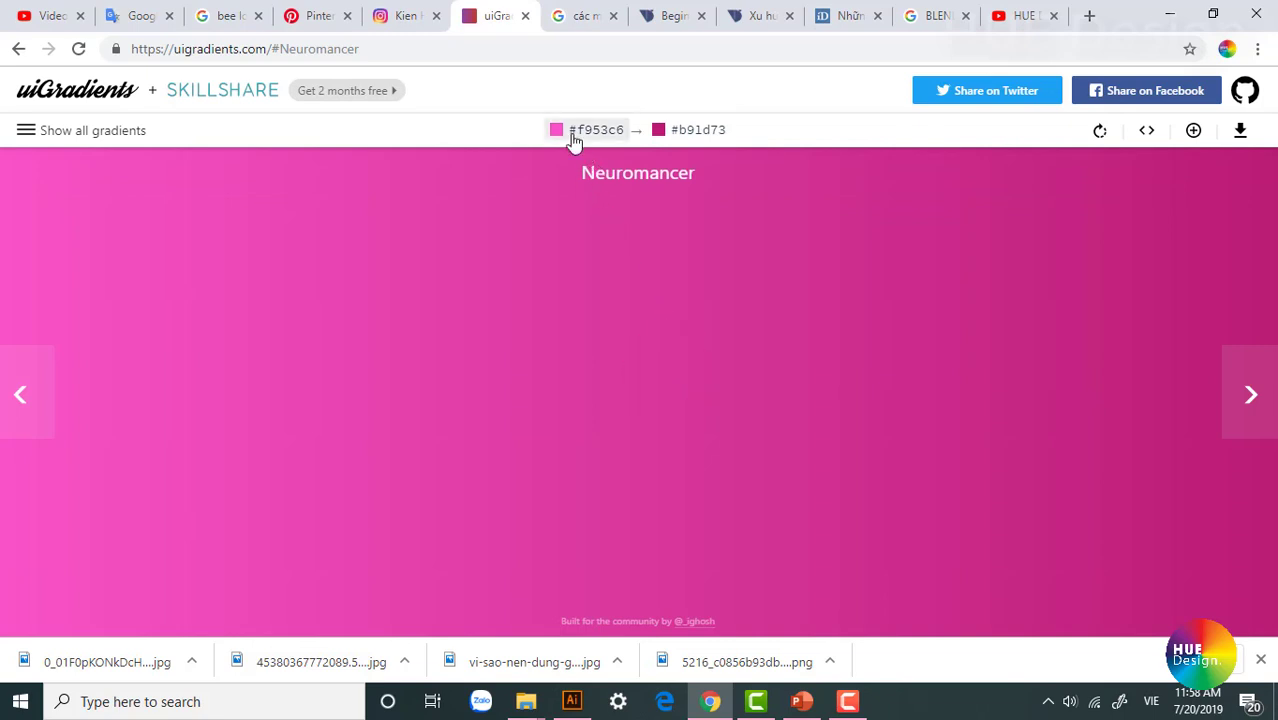
left_click(97, 140)
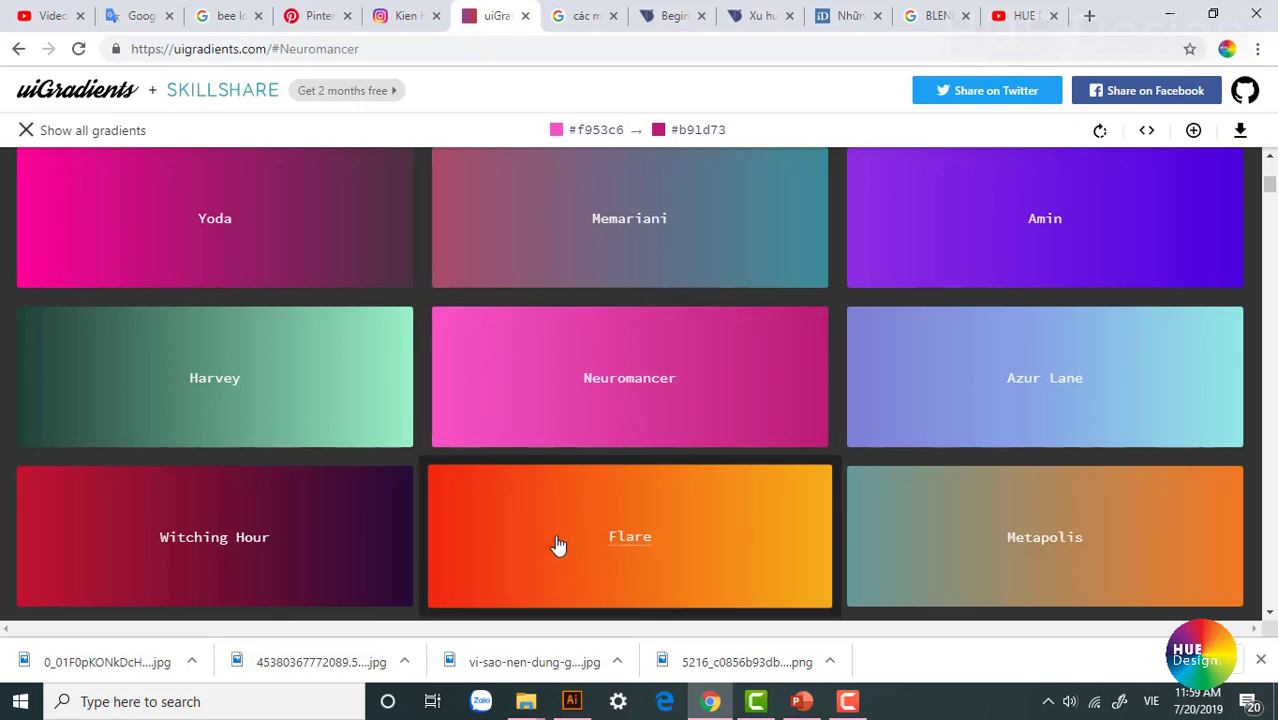
scroll(305, 497, "up", 2)
scroll(363, 486, "up", 1)
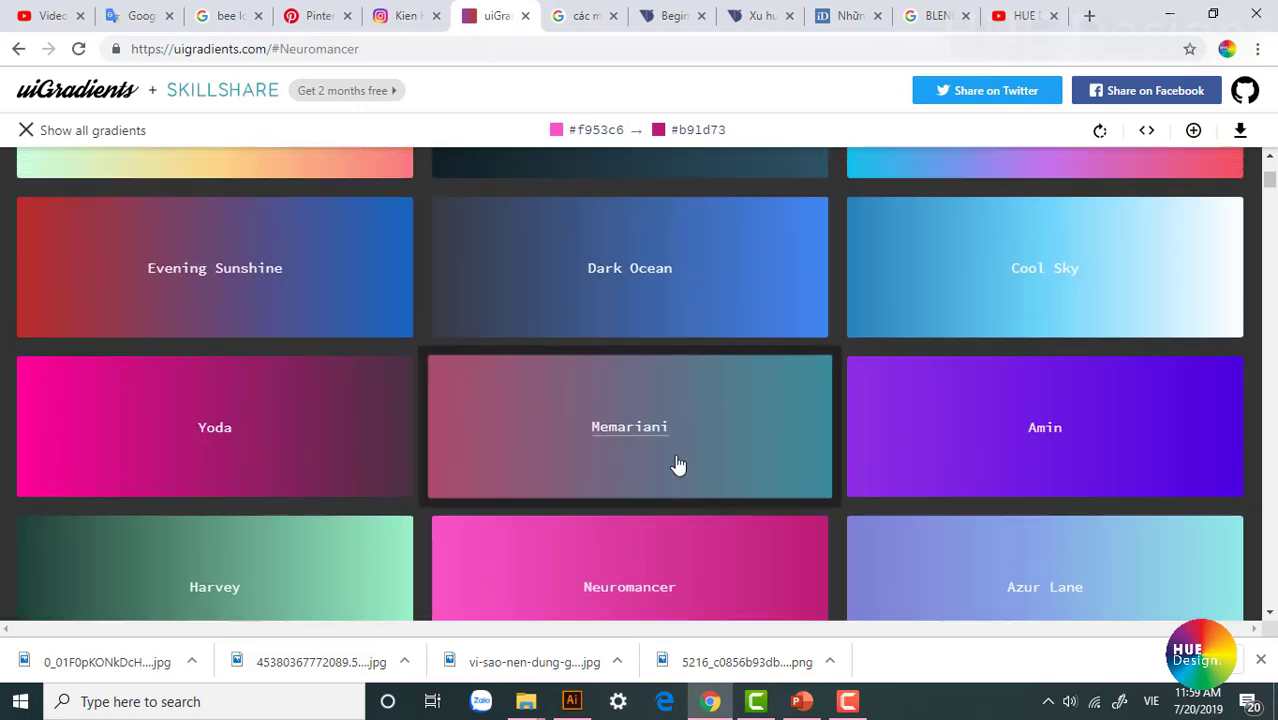
scroll(677, 466, "up", 1)
scroll(914, 330, "up", 2)
Open JShine, save it as JShine.jpg, and select its hex codes #12c2e9, #c471ed, #f64f59.
left_click(924, 346)
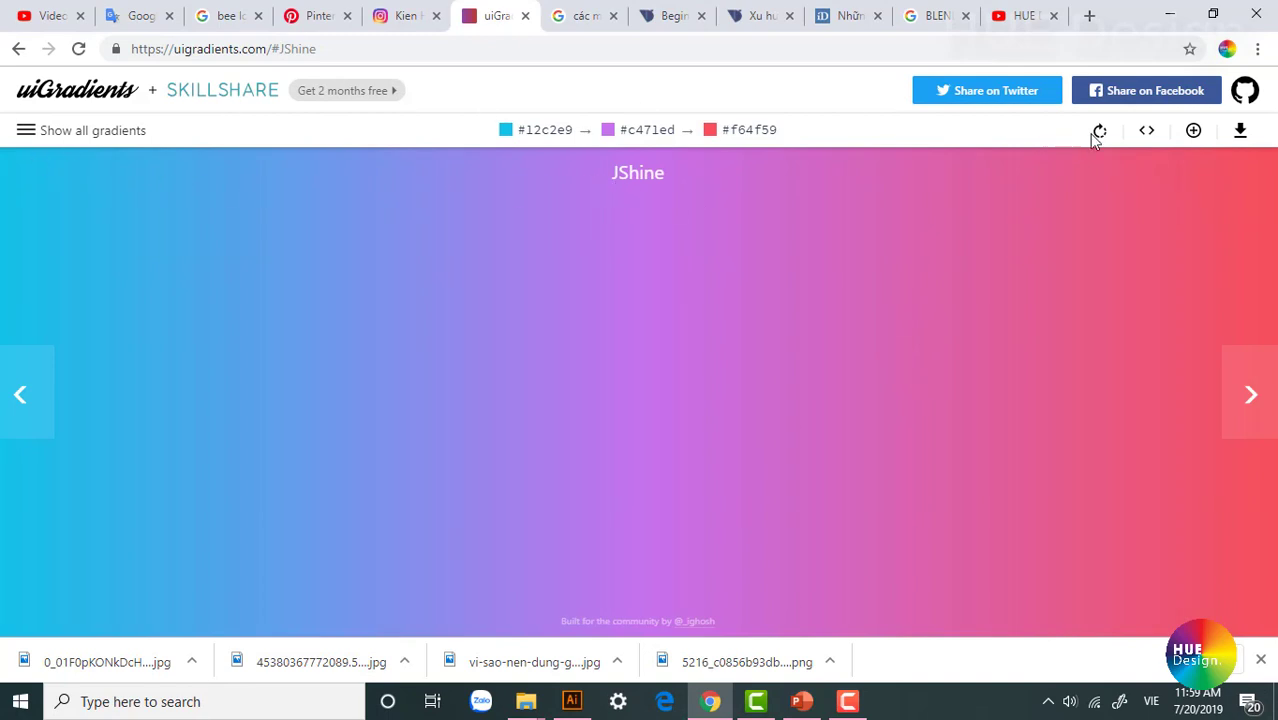
left_click(1239, 134)
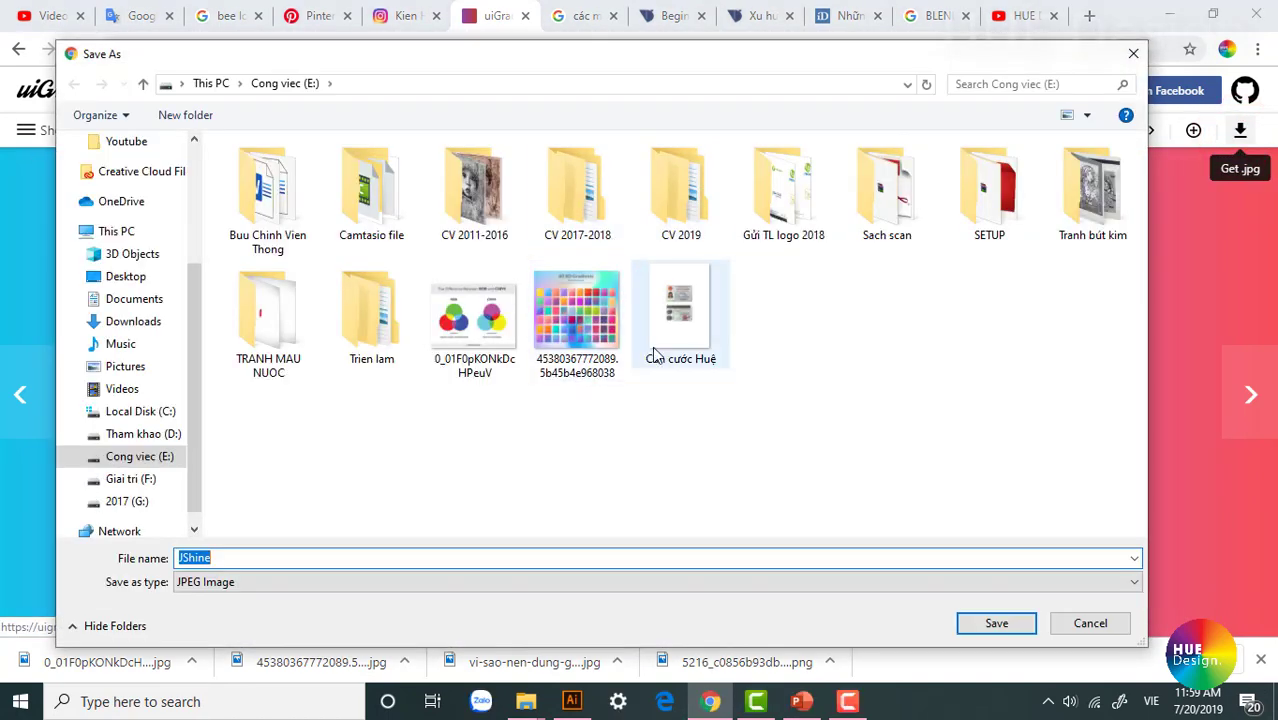
left_click(998, 623)
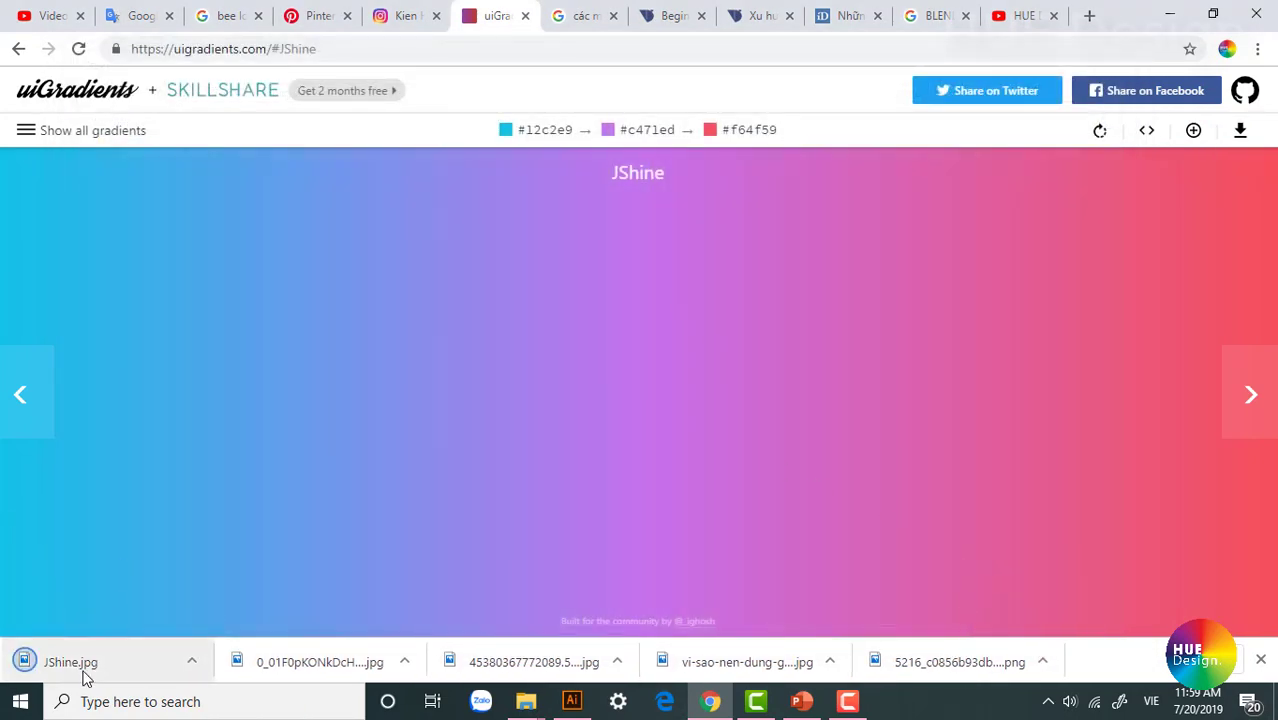
left_click_drag(812, 138, 485, 140)
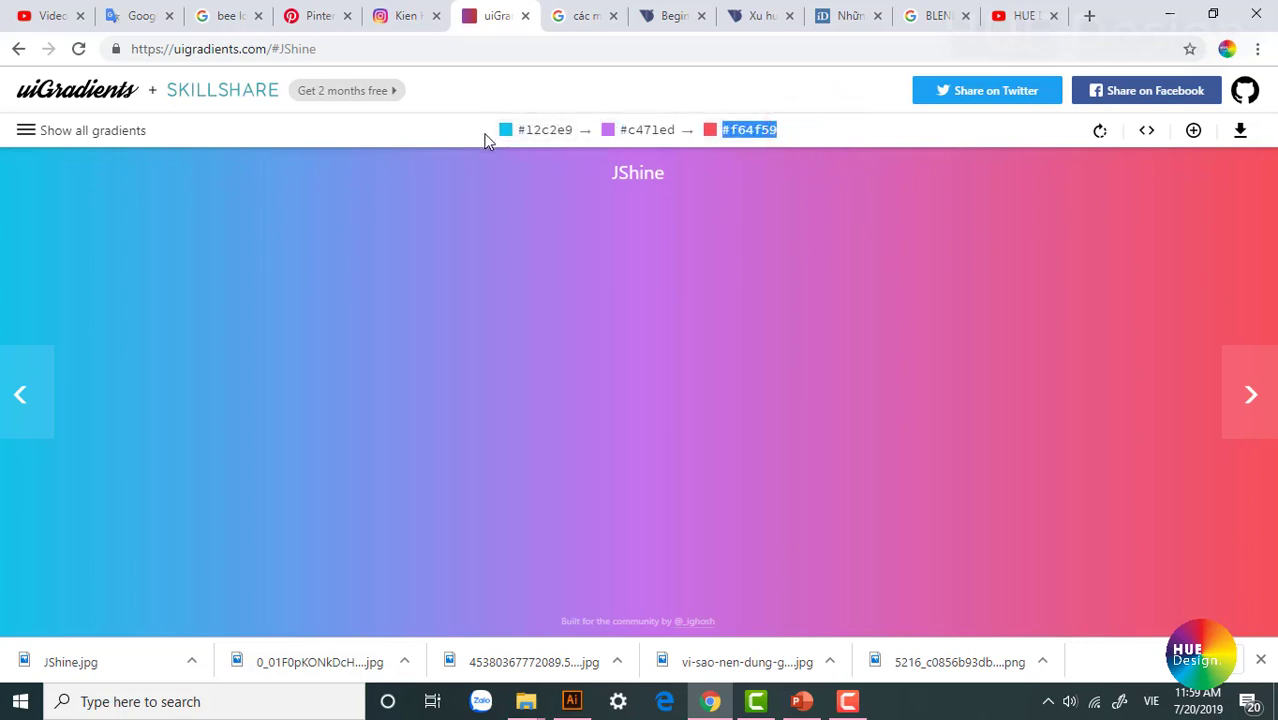
left_click_drag(845, 130, 445, 137)
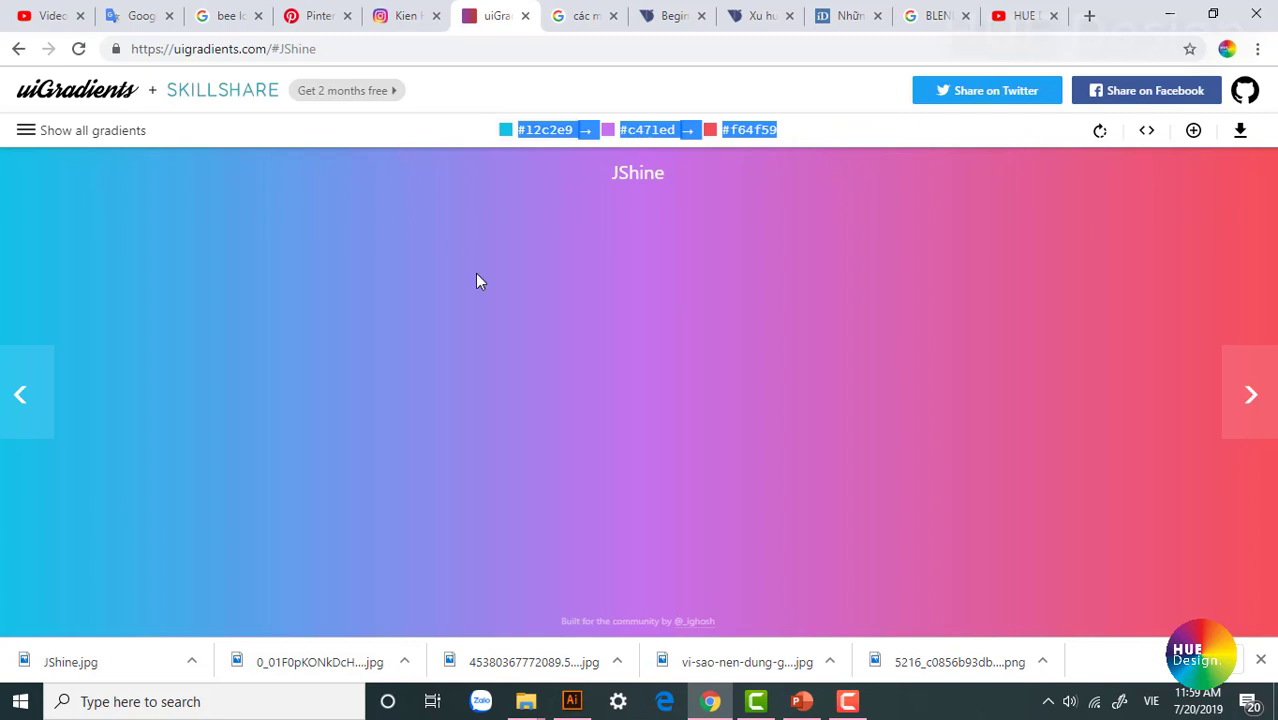
Paste the hex codes #12c2e9, #c471ed and #f64f59 below the flower and zoom in on them.
left_click(572, 701)
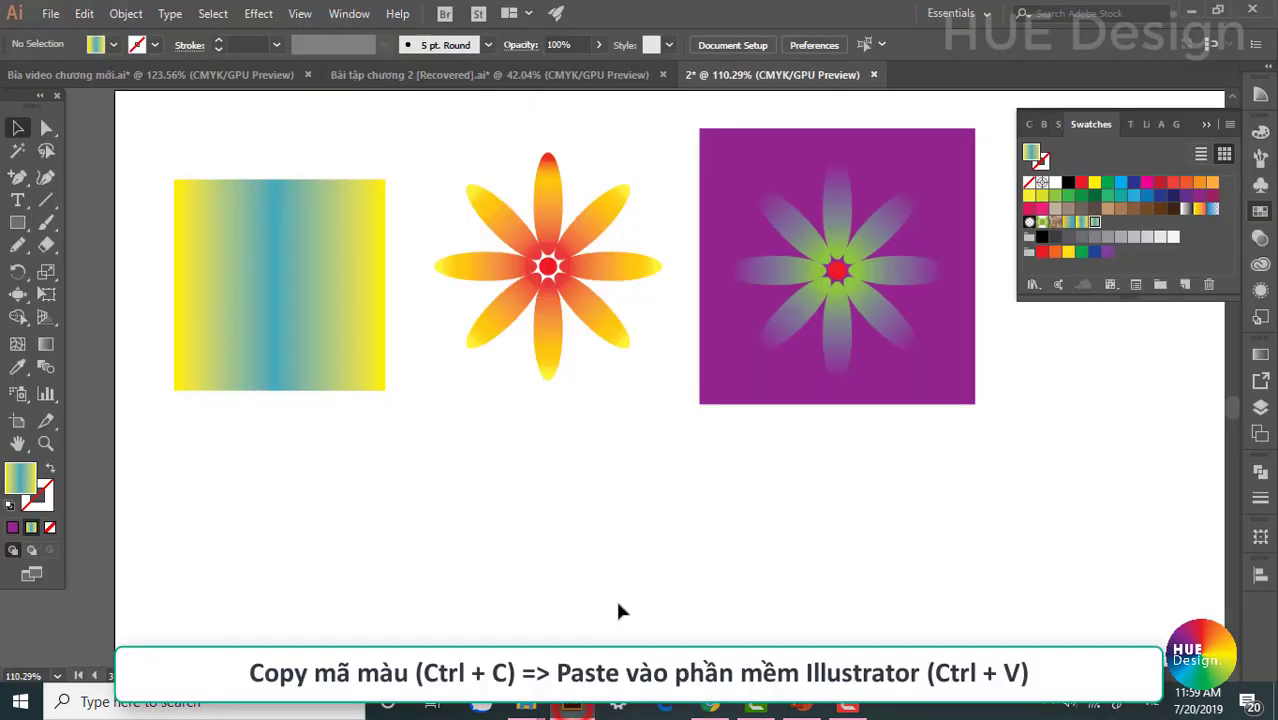
type("#12c2e9 ⊠ #c471ed ⊠ #f64f59")
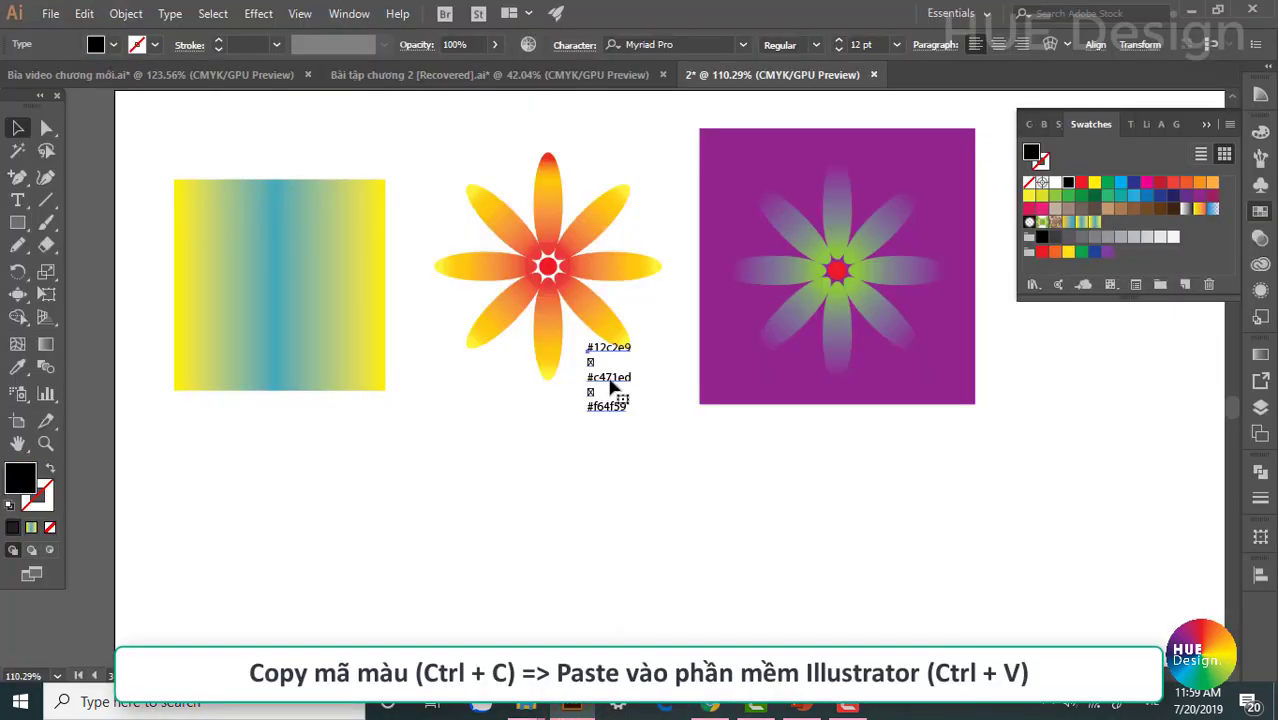
left_click_drag(608, 371, 556, 516)
left_click_drag(424, 417, 593, 562)
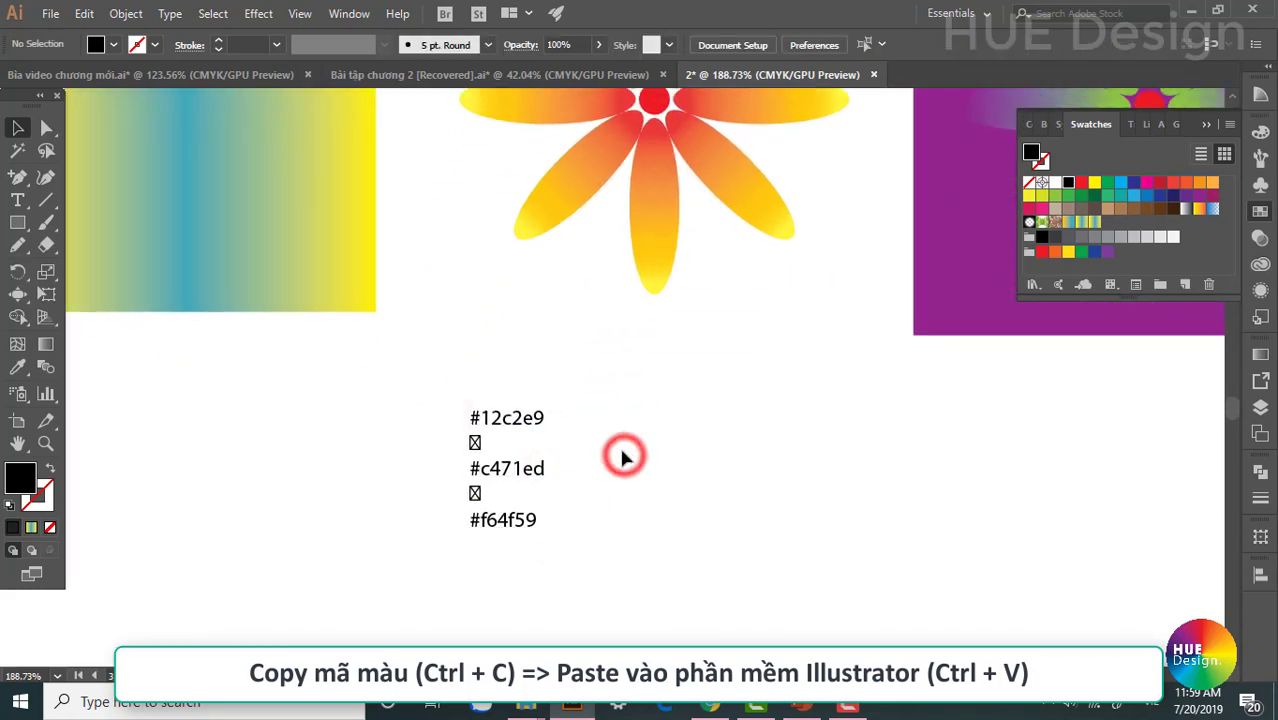
Check the uiGradients page, then return and select the yellow-teal gradient square.
key("alt+Tab")
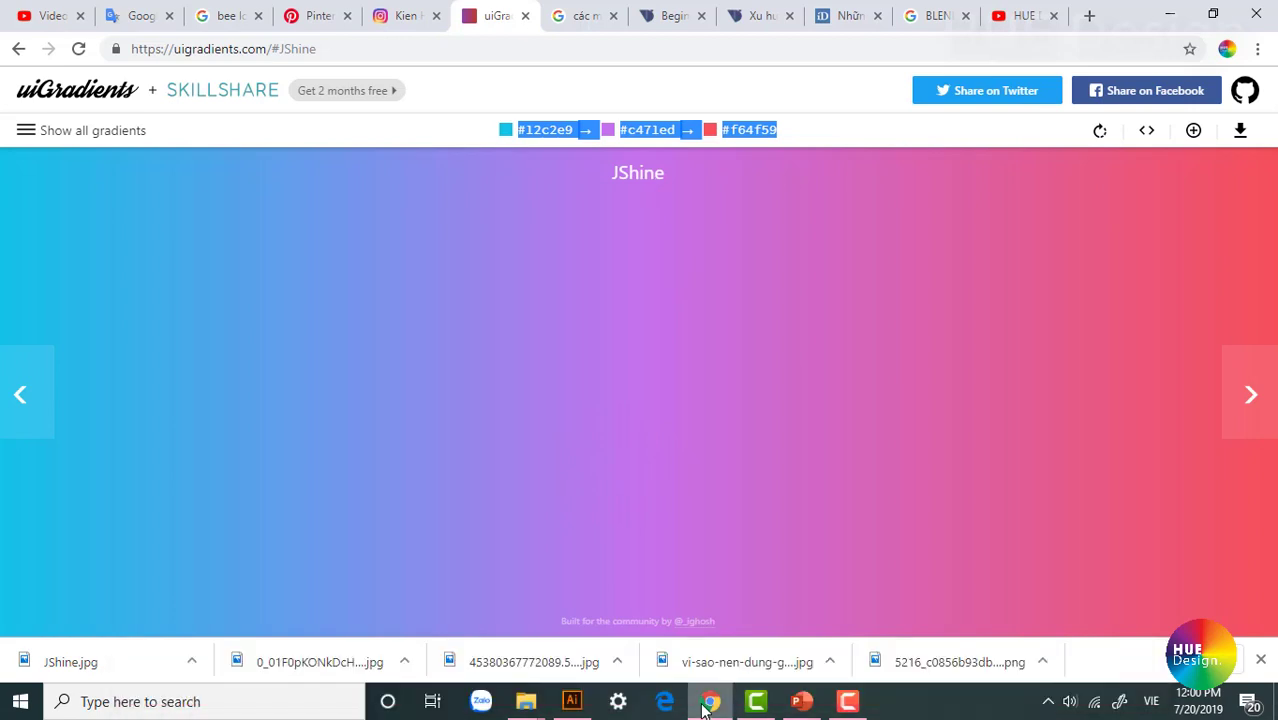
key("alt+Tab")
left_click(648, 500, "ctrl+alt")
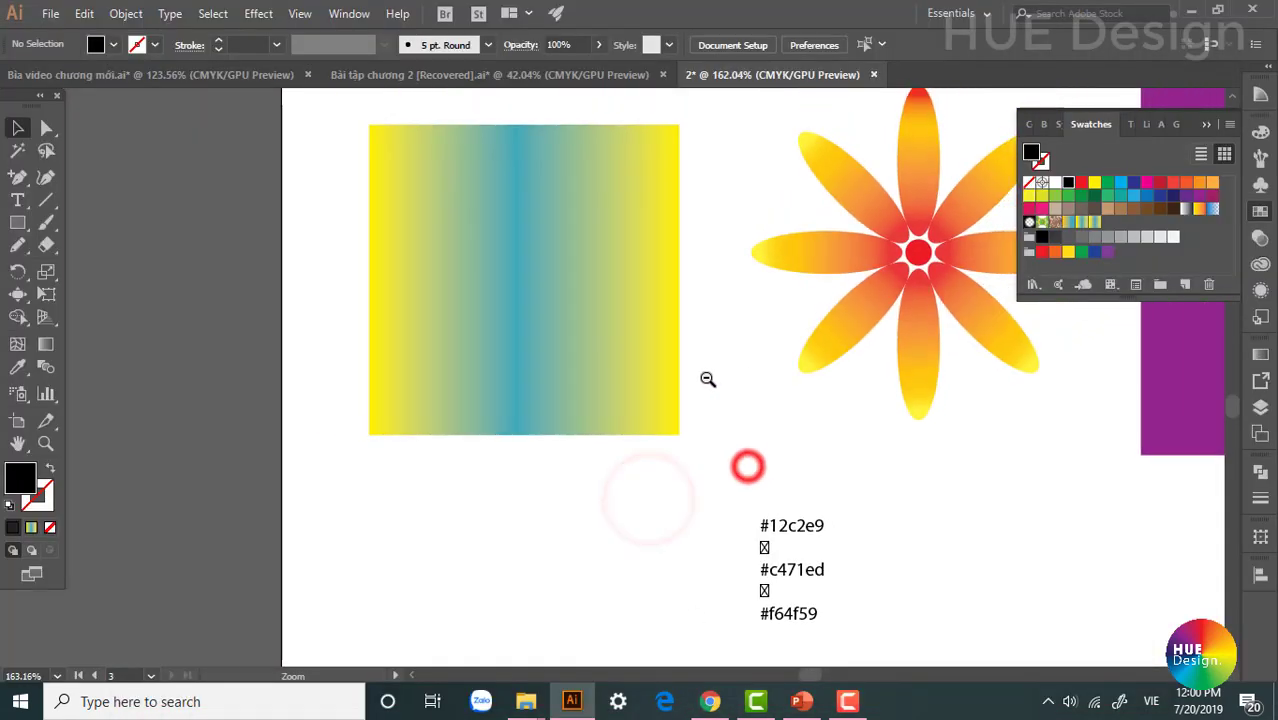
left_click(747, 462, "ctrl")
left_click(745, 375, "ctrl")
left_click(444, 318)
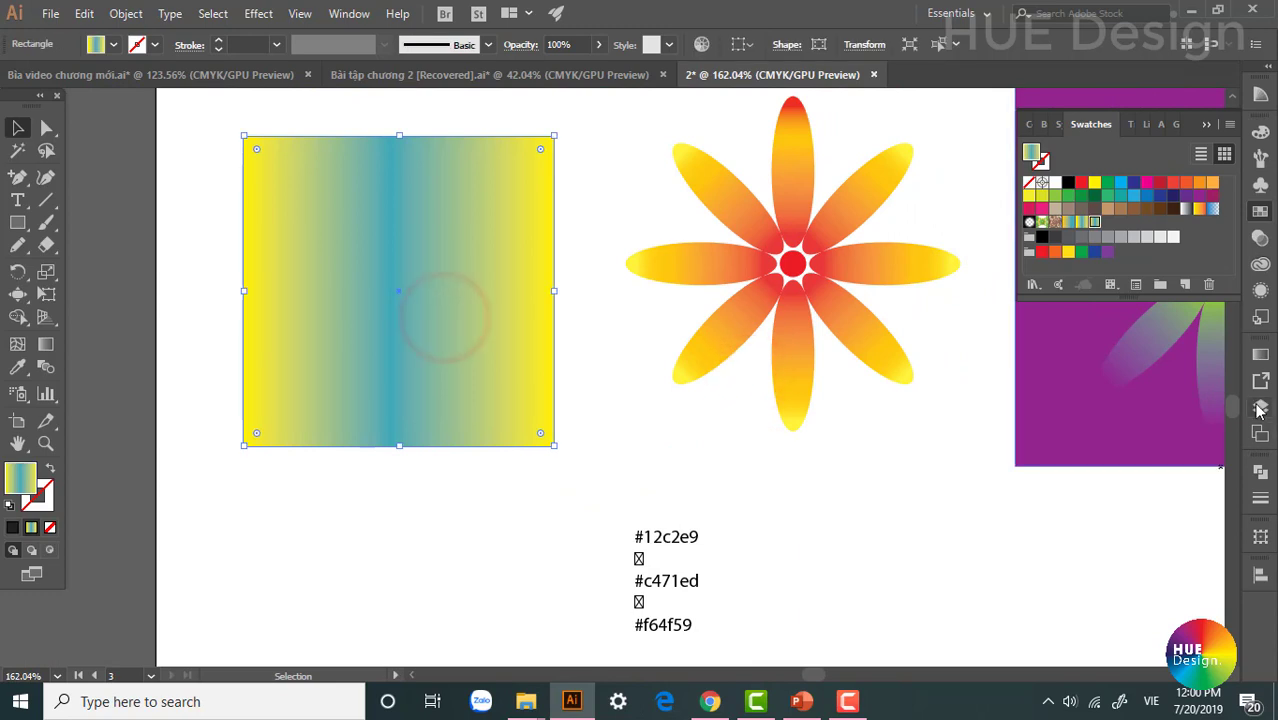
Set the gradient's left stop to blue #12c2e9 in RGB mode.
left_click(1259, 358)
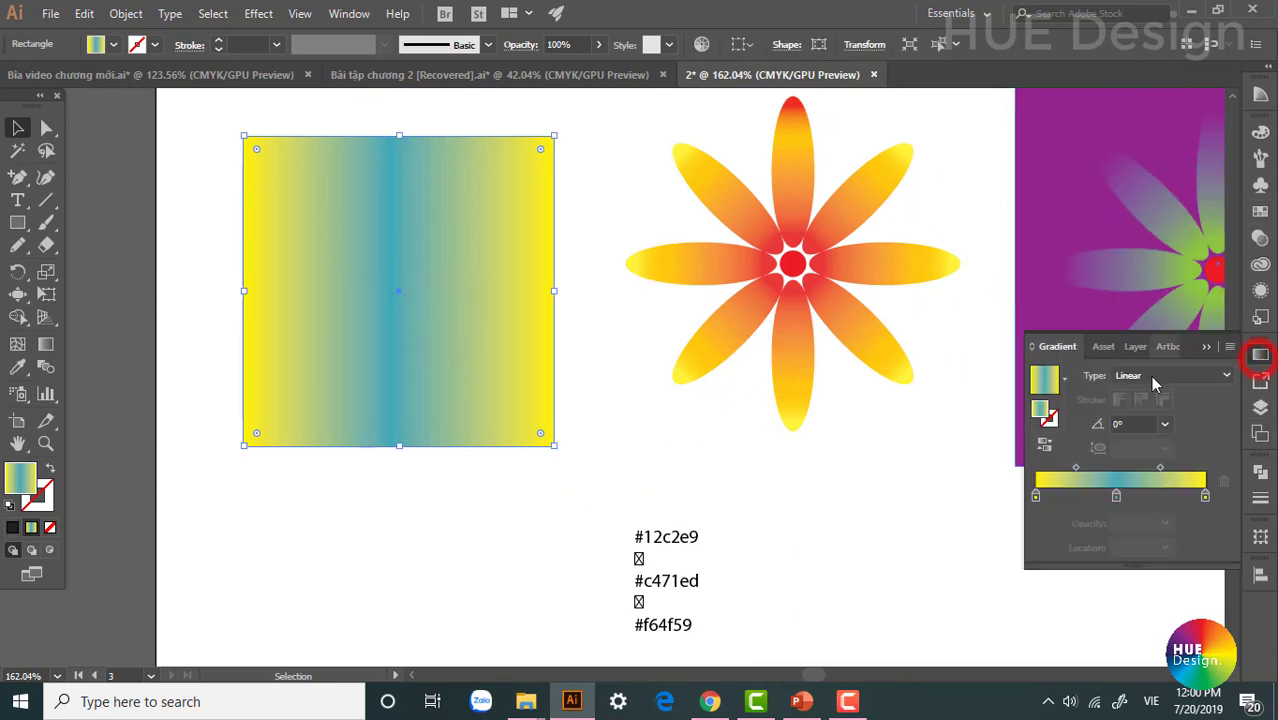
double_click(1035, 496)
left_click(962, 316)
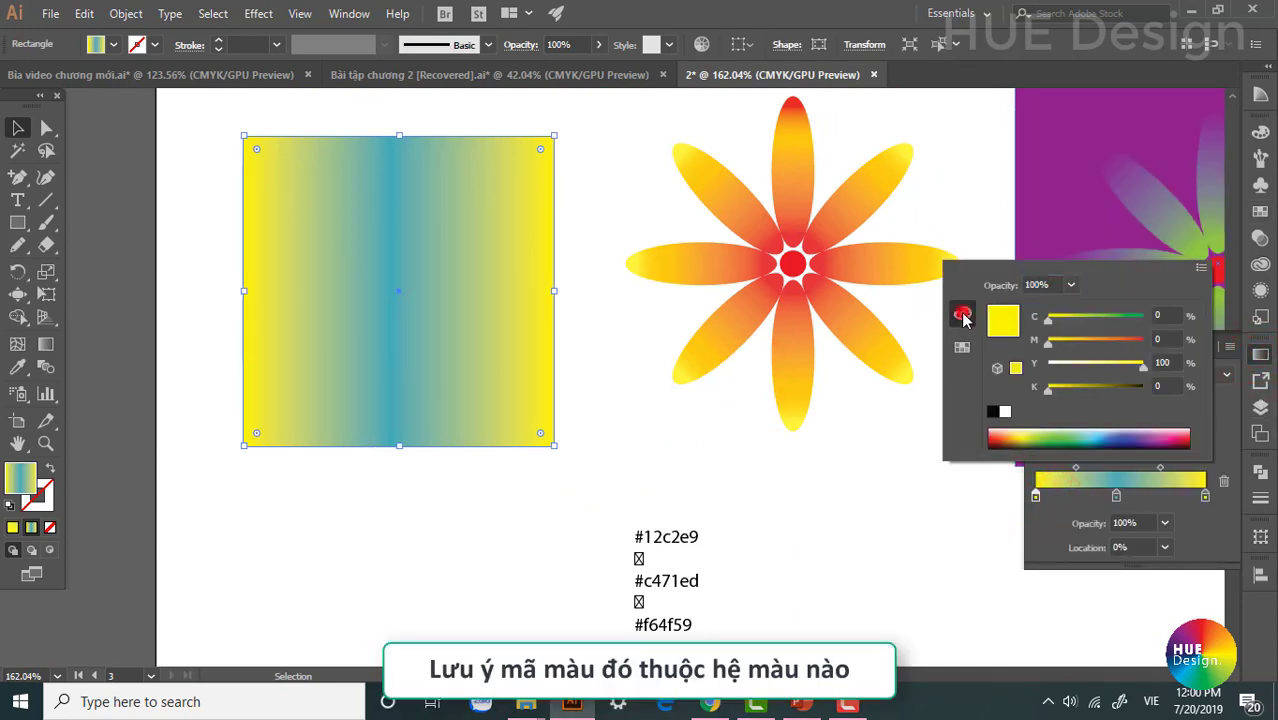
left_click(1201, 267)
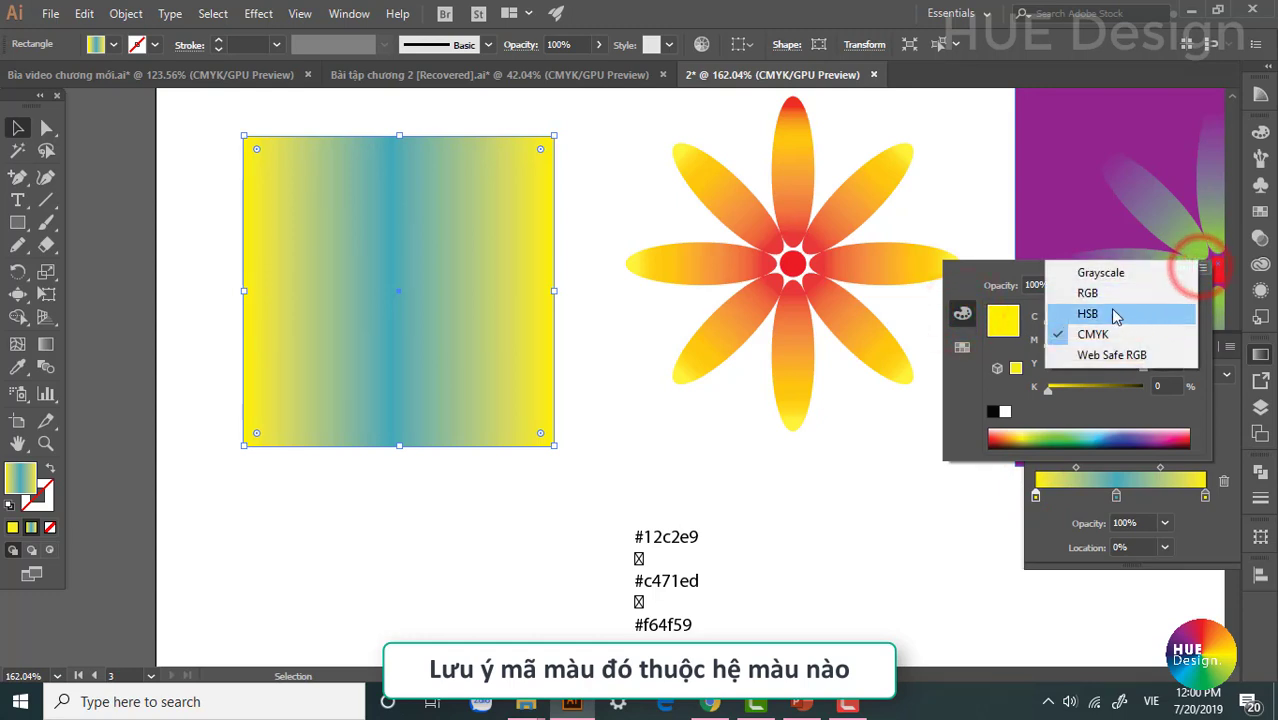
left_click(1108, 293)
double_click(1176, 411)
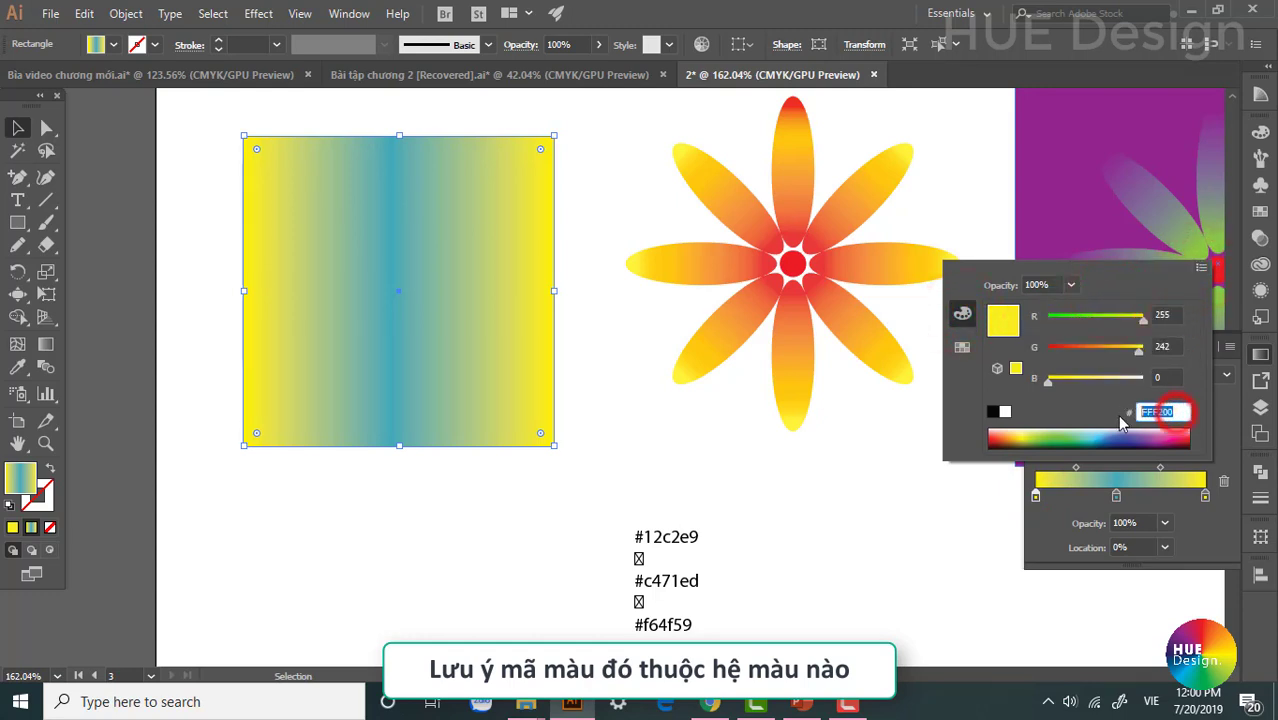
key("Return")
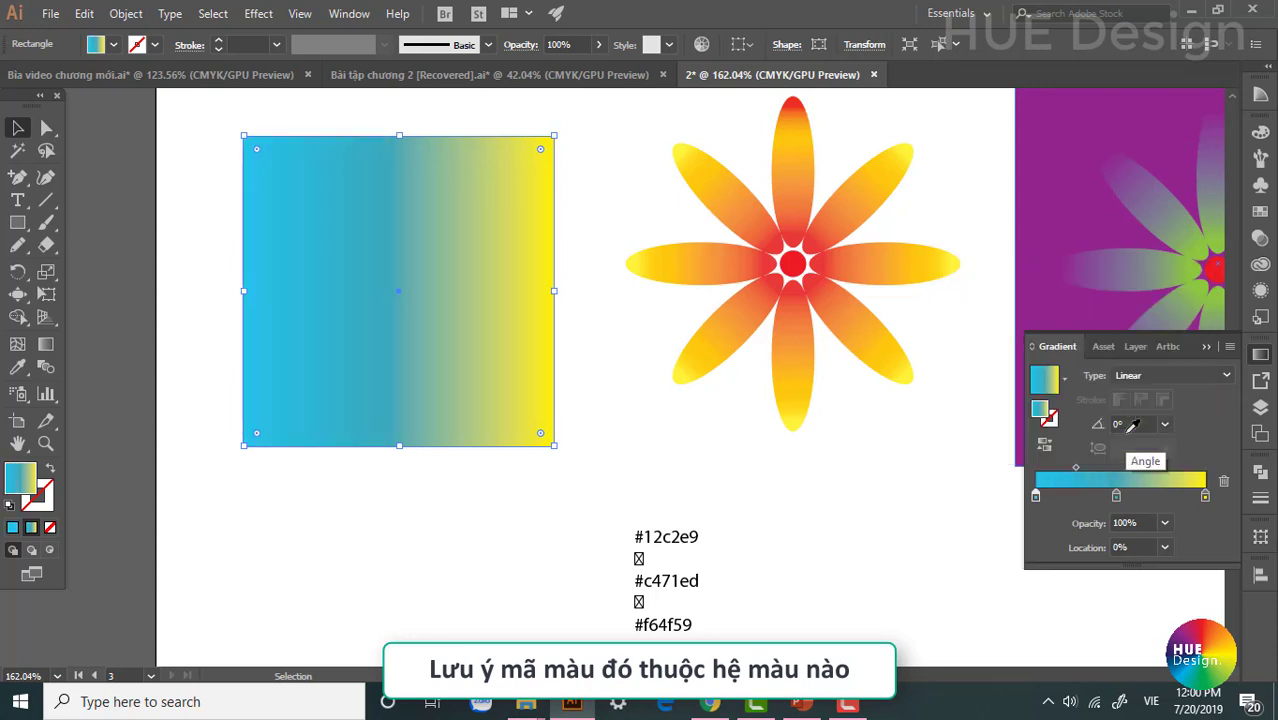
mouse_move(1117, 497)
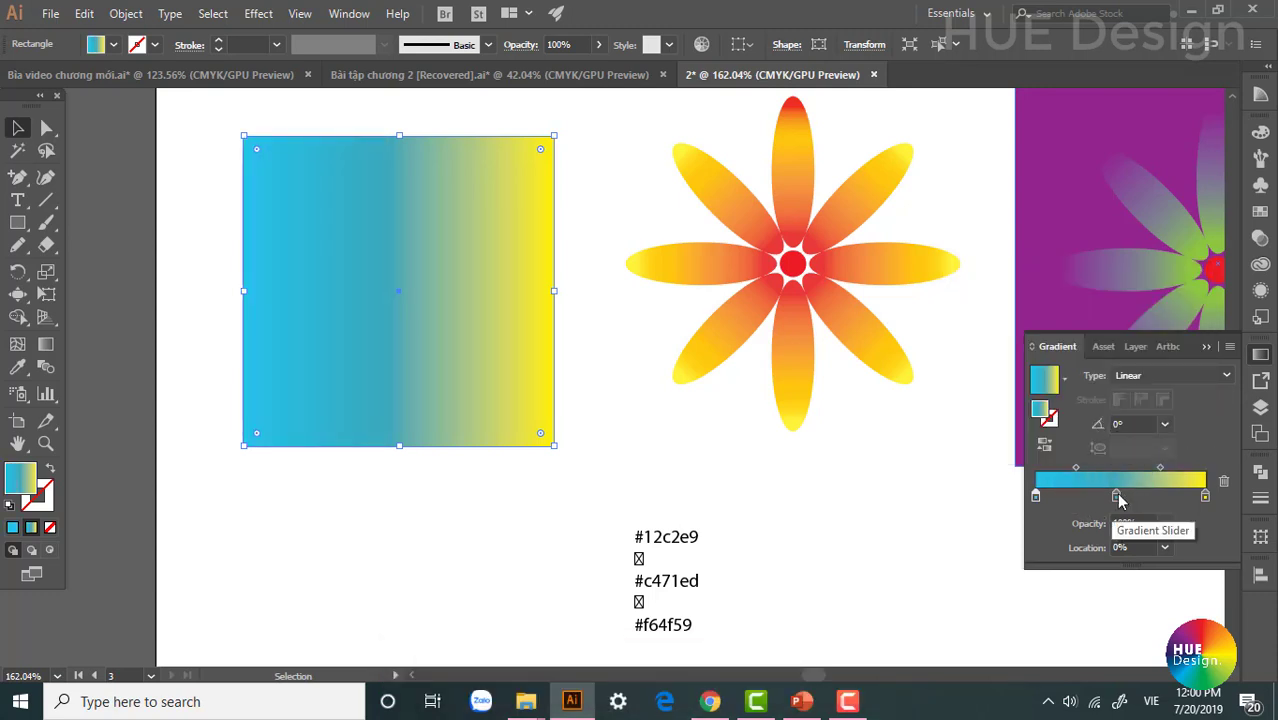
Select the #c471ed code in the pasted text to copy it.
double_click(690, 582)
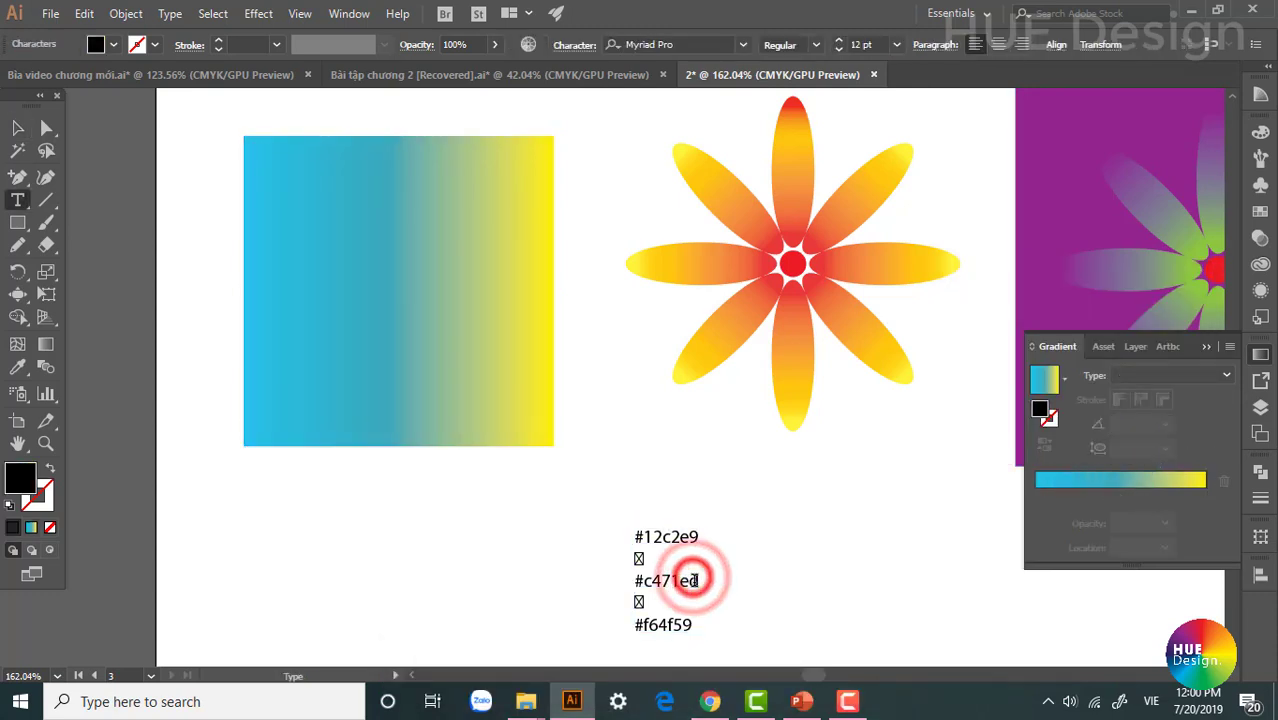
left_click_drag(700, 582, 645, 581)
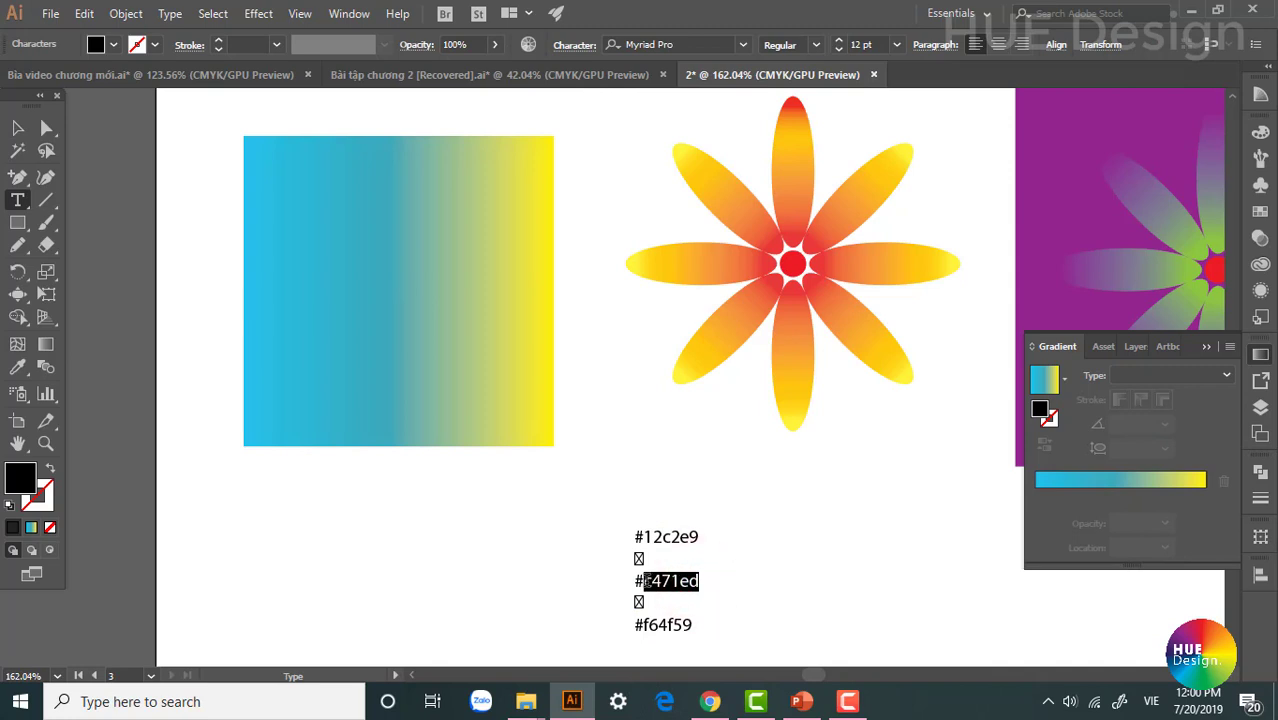
left_click_drag(705, 582, 605, 578)
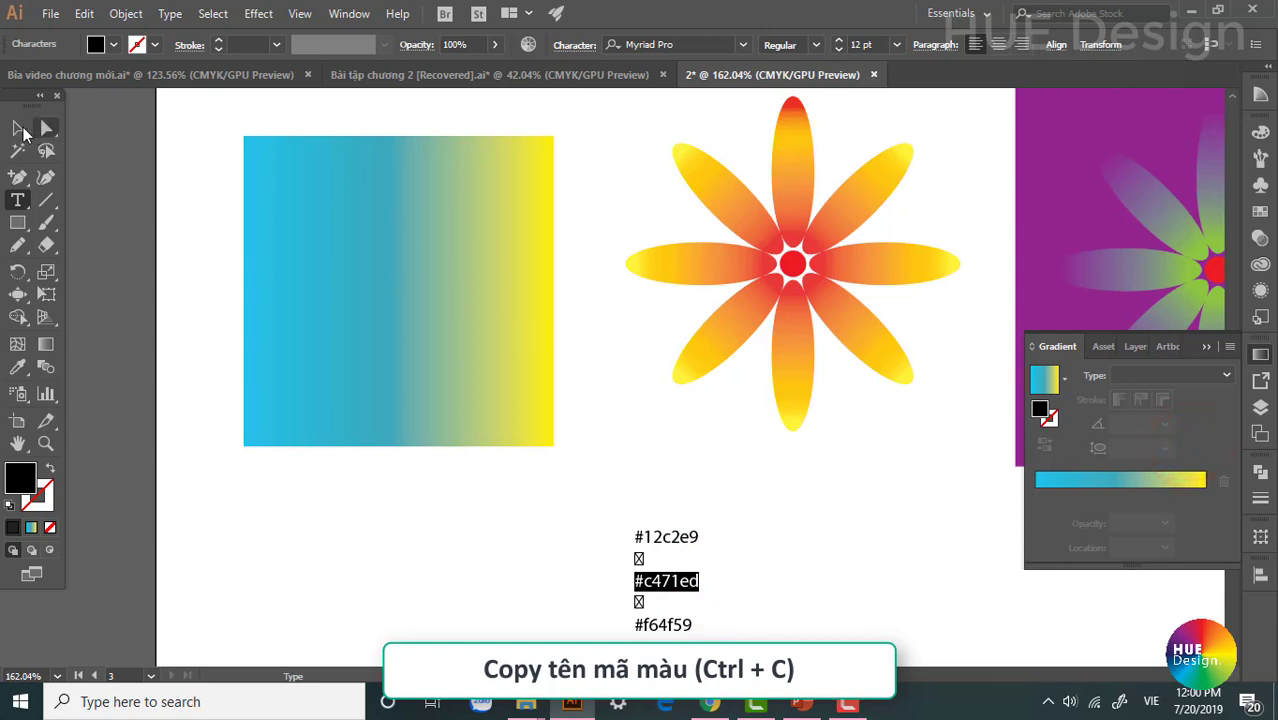
Add a middle gradient stop coloured purple #c471ed in RGB mode.
left_click(19, 128)
left_click(334, 235)
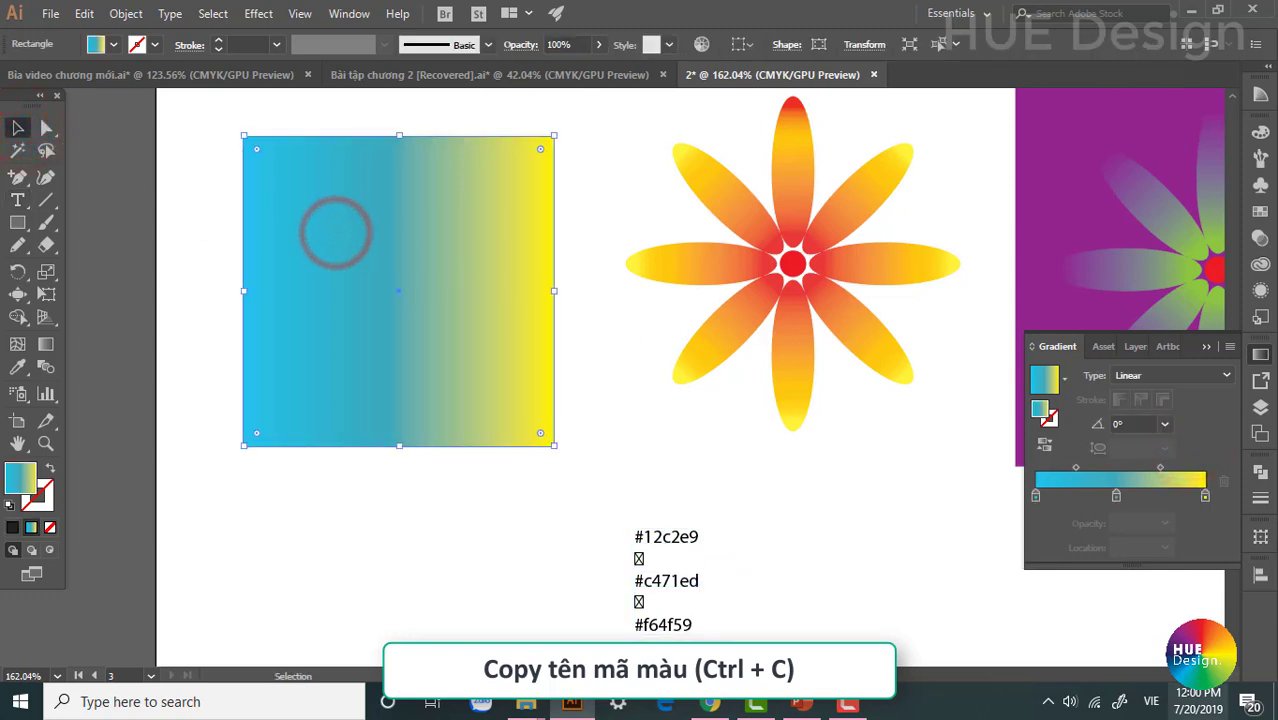
left_click(1116, 496)
double_click(1116, 496)
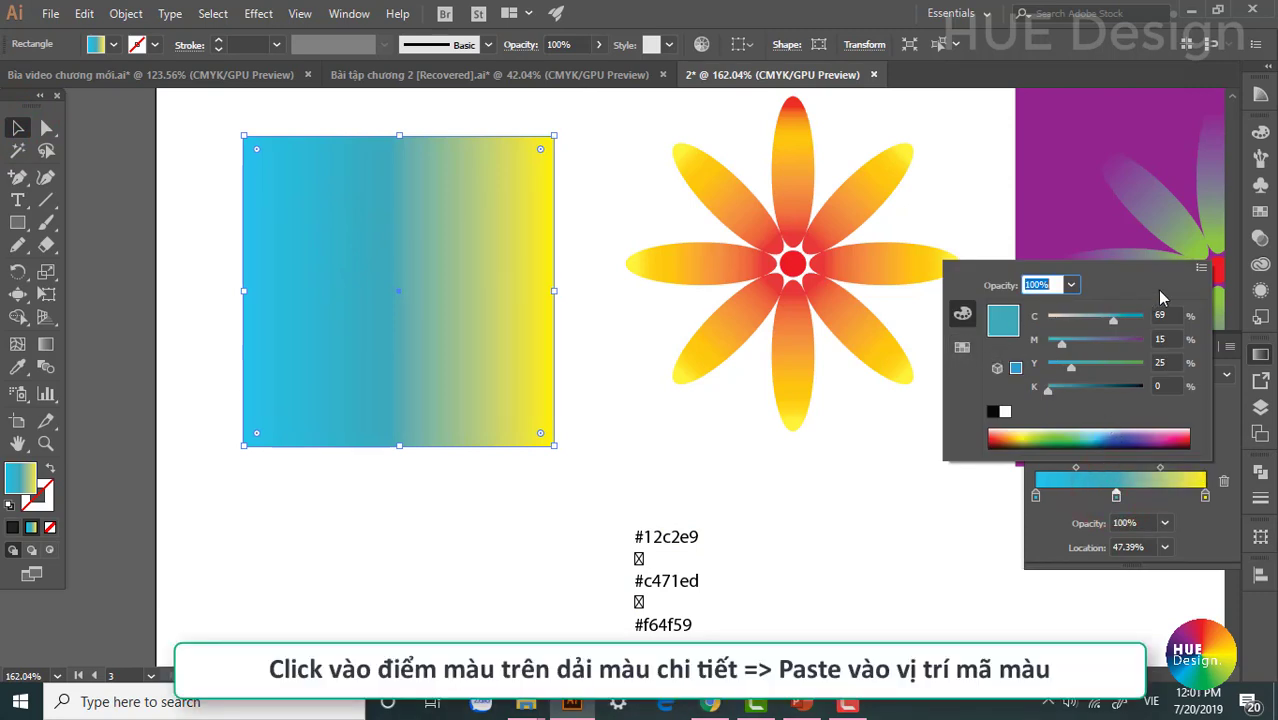
left_click(1200, 268)
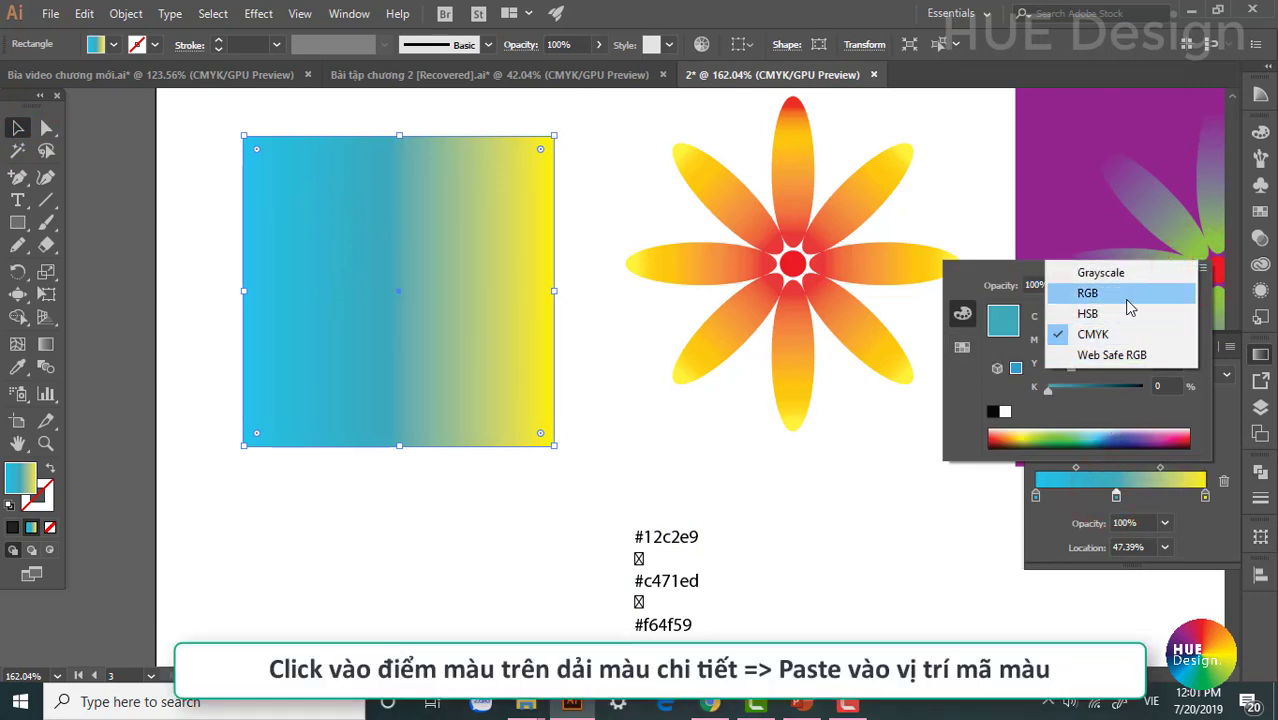
left_click(1122, 293)
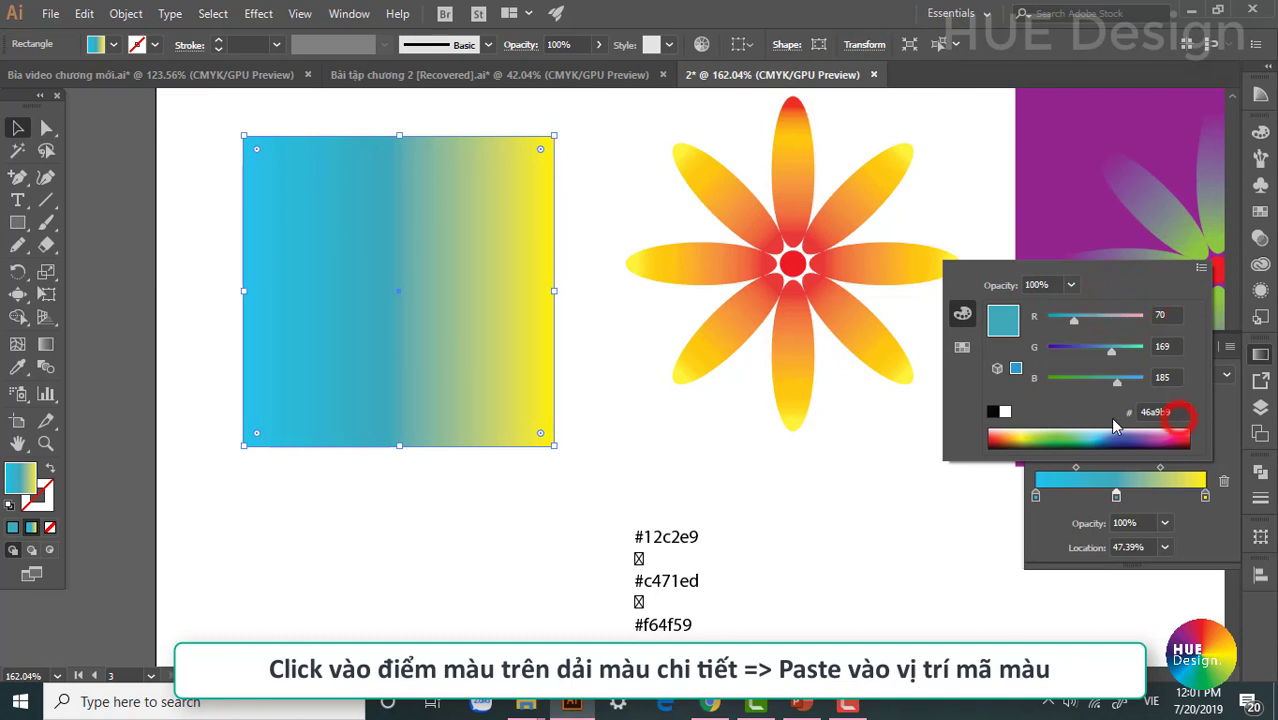
double_click(1163, 412)
type("#c471ed")
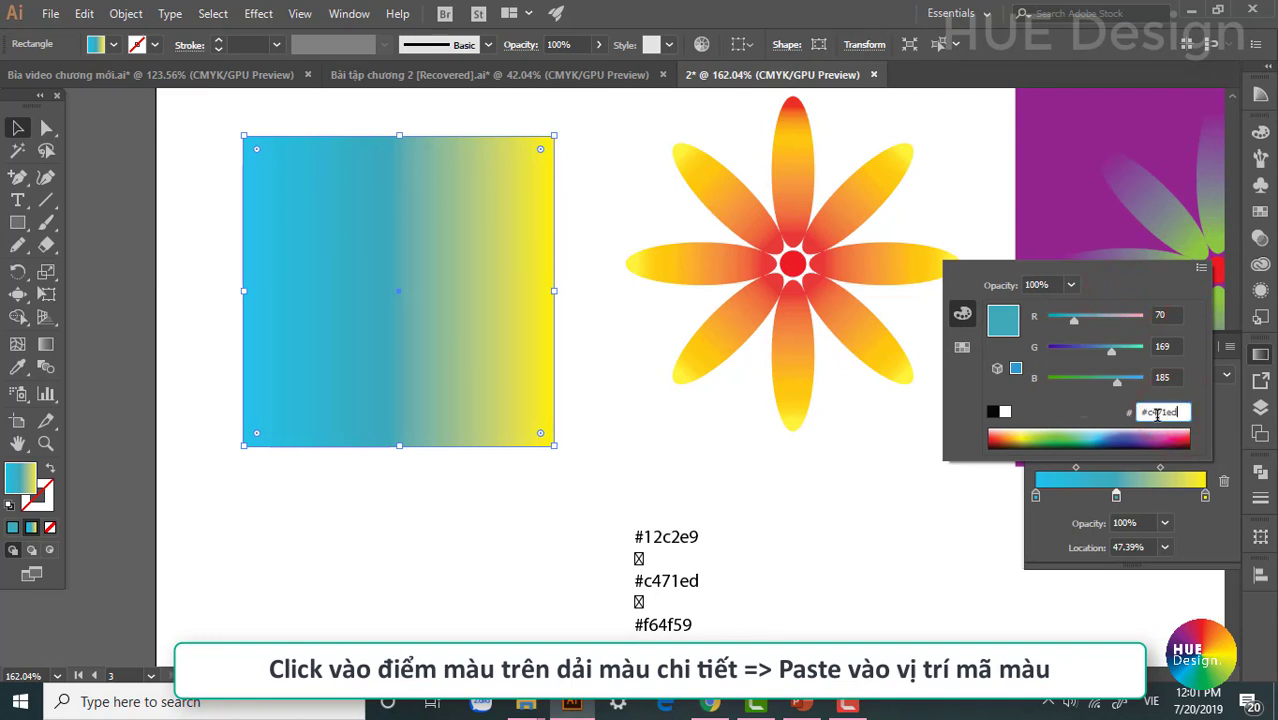
left_click(1148, 414)
key("Return")
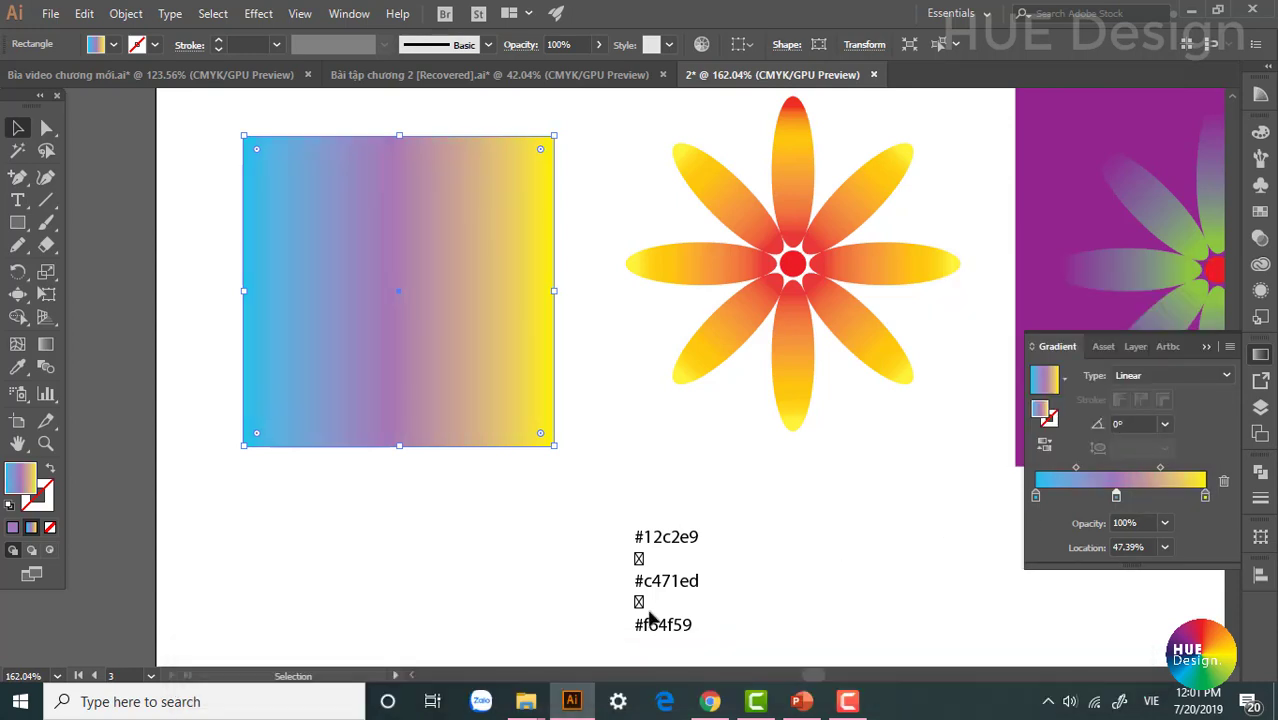
Select the #f64f59 line in the text, then reselect the gradient square.
double_click(668, 624)
triple_click(691, 620)
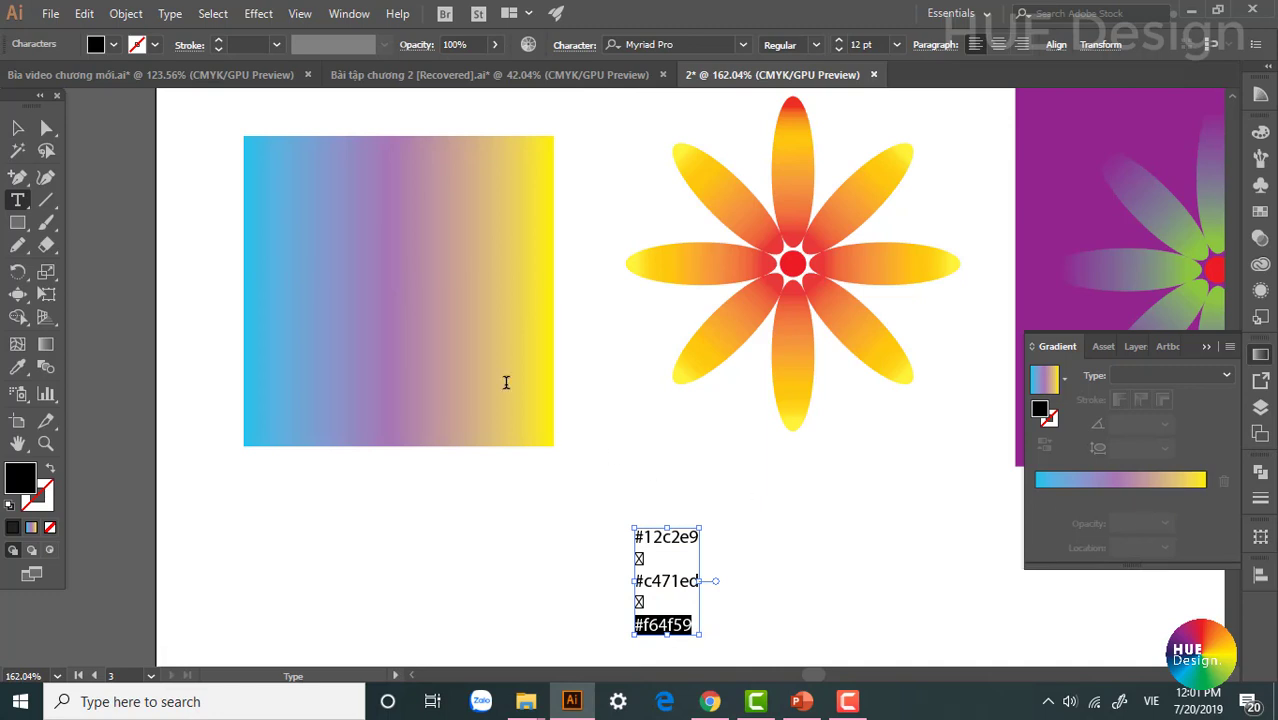
left_click(17, 127)
left_click(430, 224)
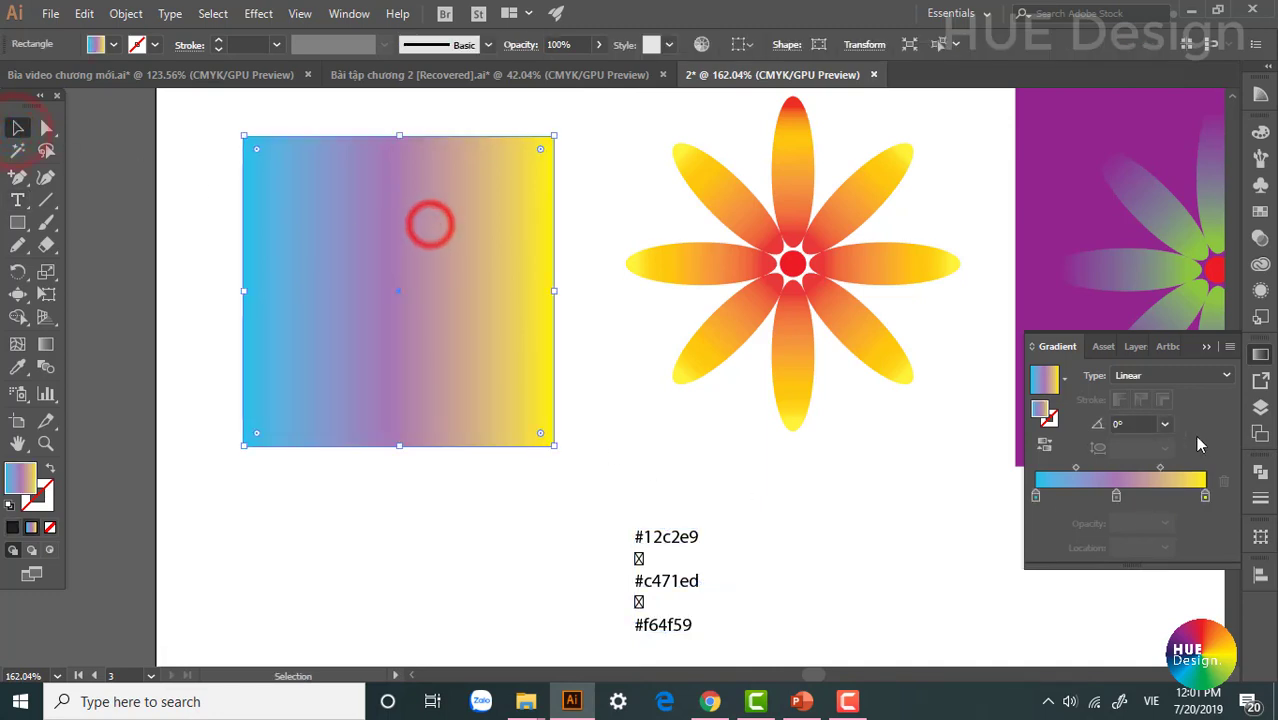
Set the right gradient stop to red f64f59 in RGB and hide the panels.
double_click(1205, 496)
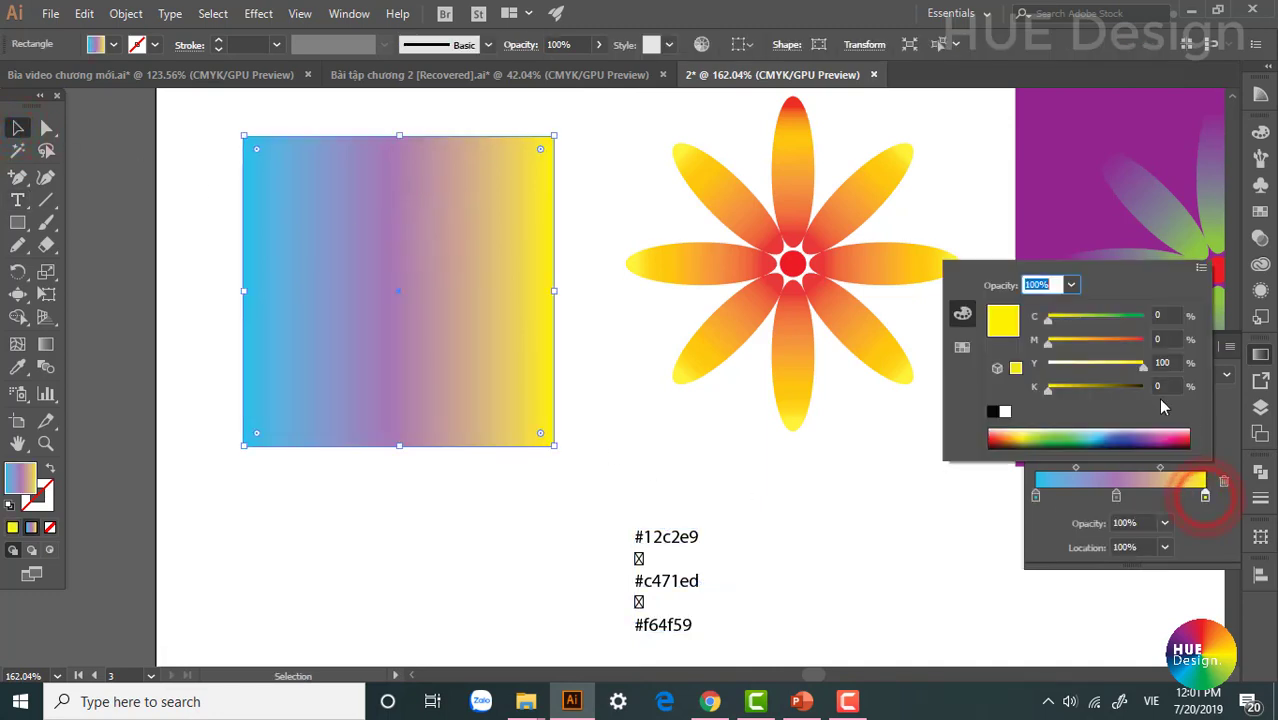
left_click(1201, 267)
left_click(1100, 294)
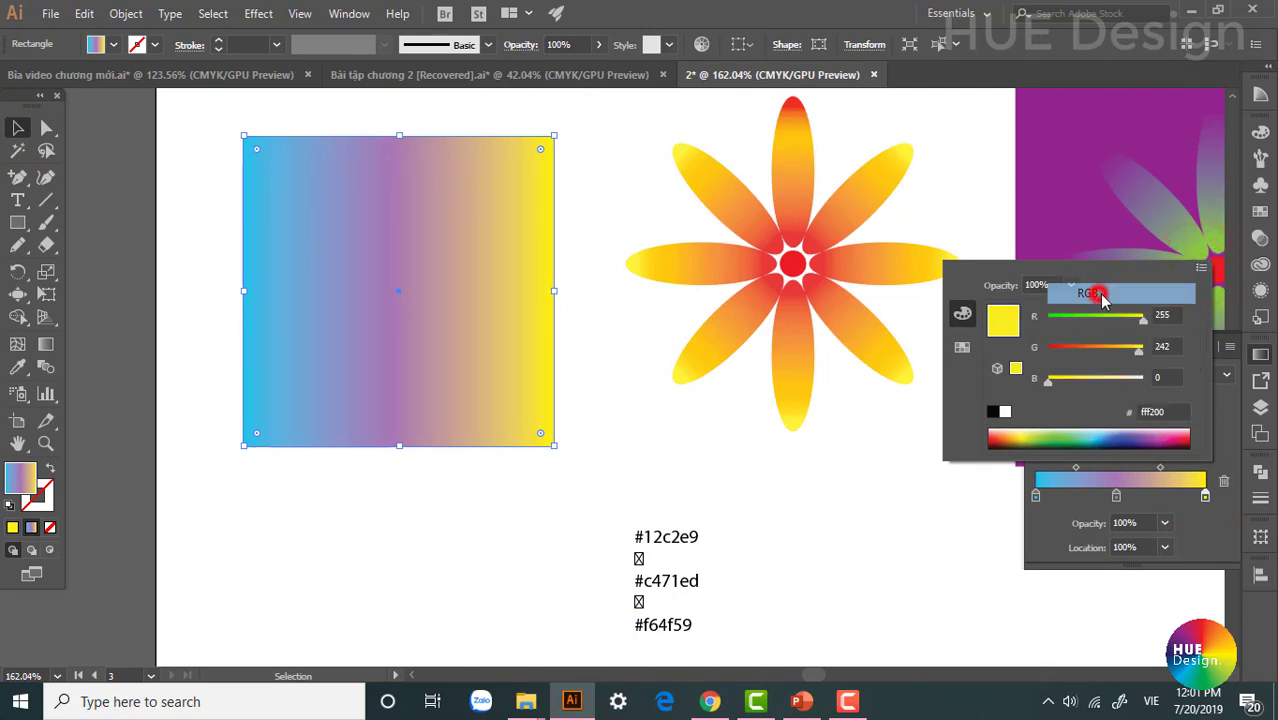
double_click(1160, 411)
type("#f64f59")
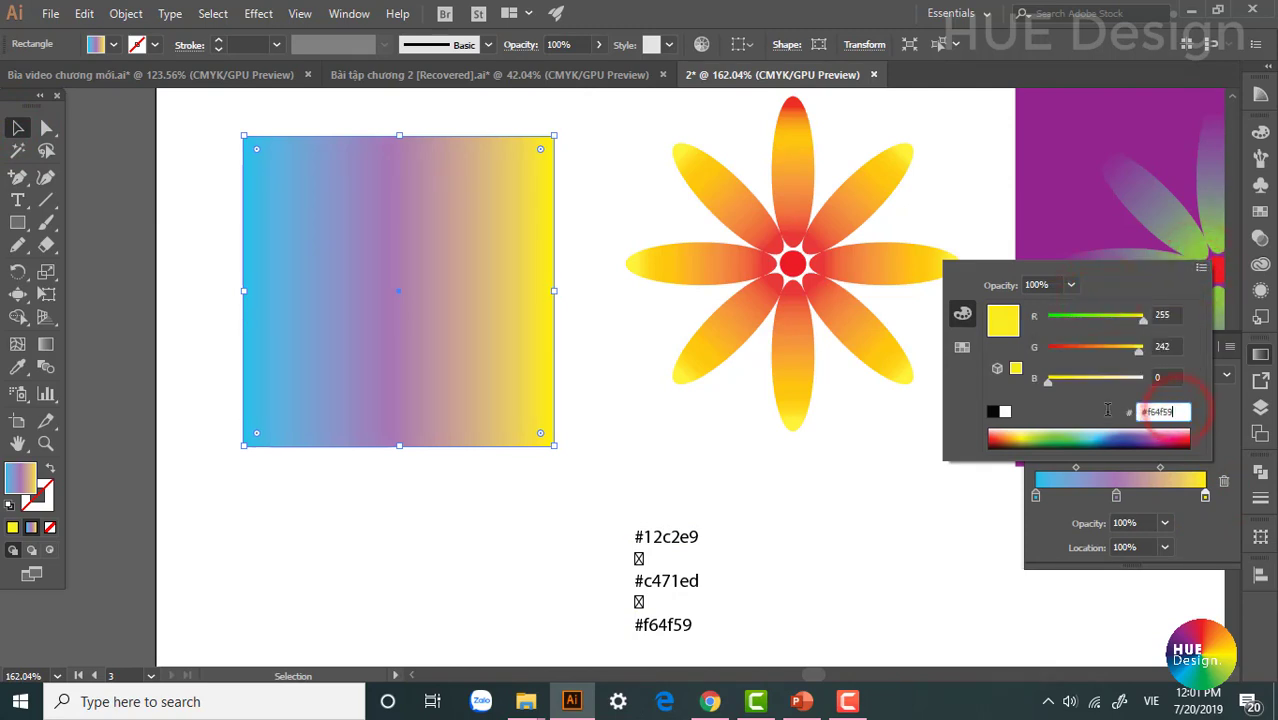
left_click(1150, 411)
key("BackSpace")
key("Return")
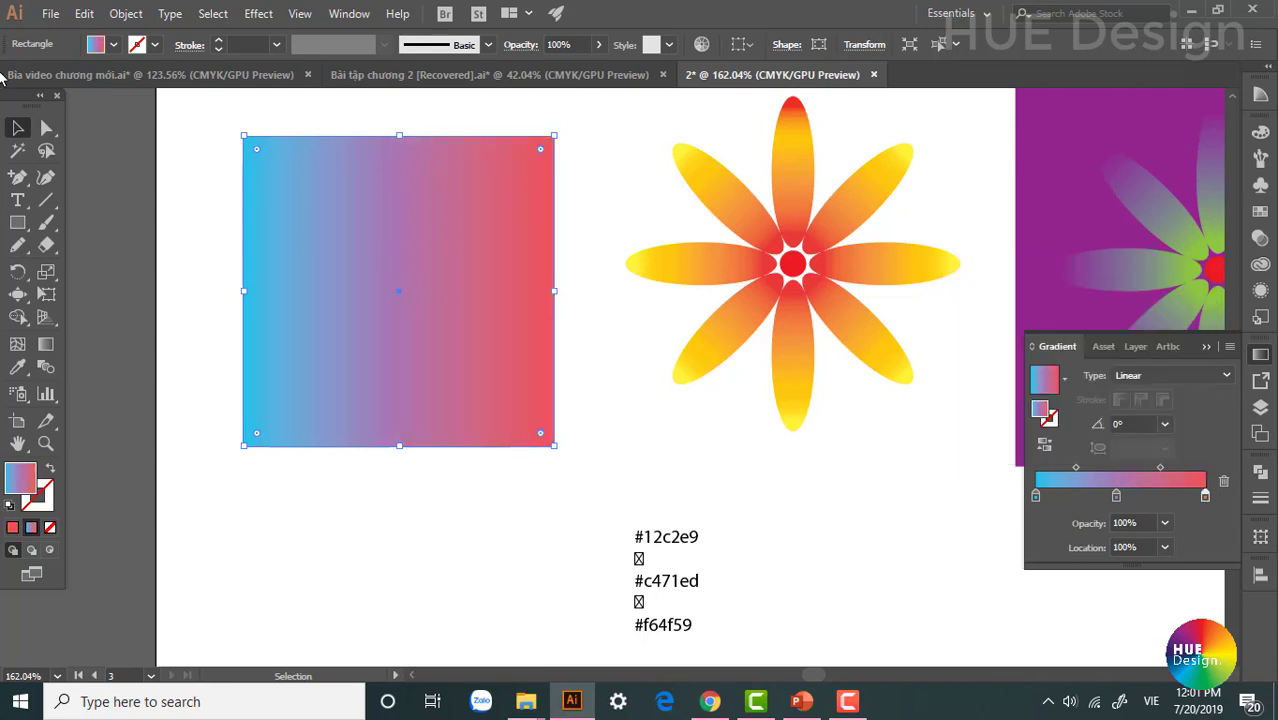
key("f")
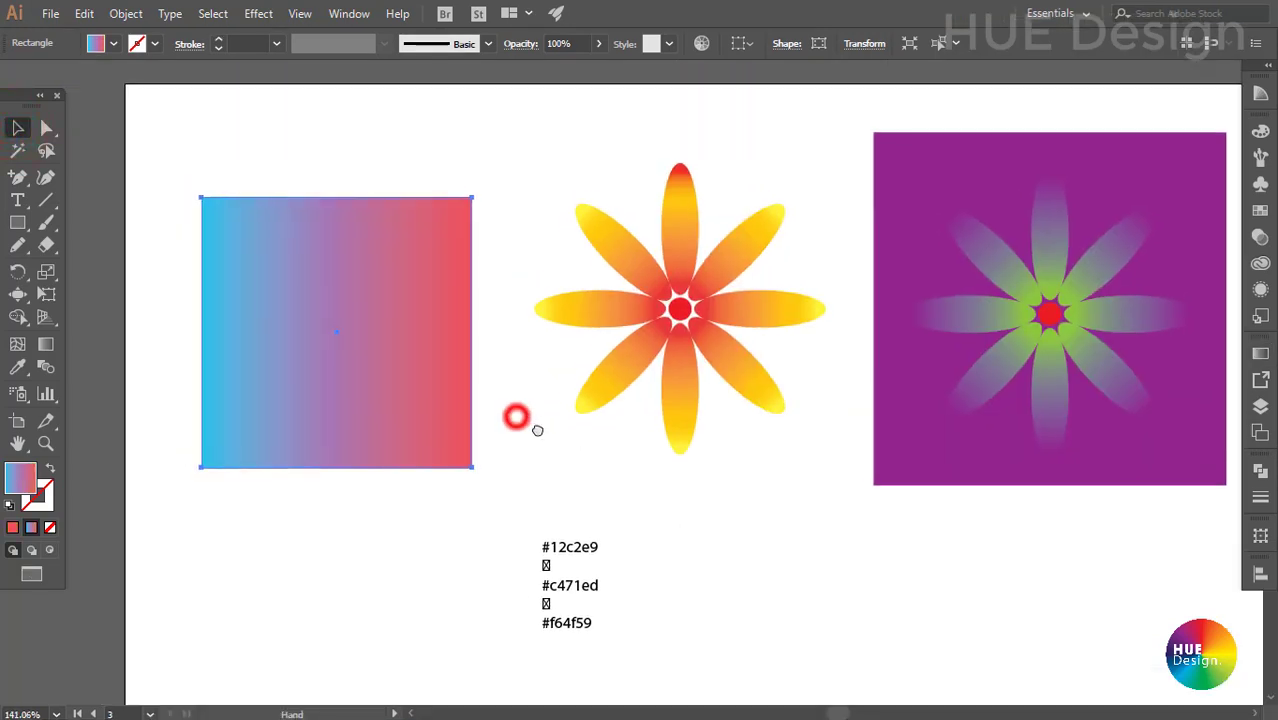
left_click(387, 407)
left_click(371, 537)
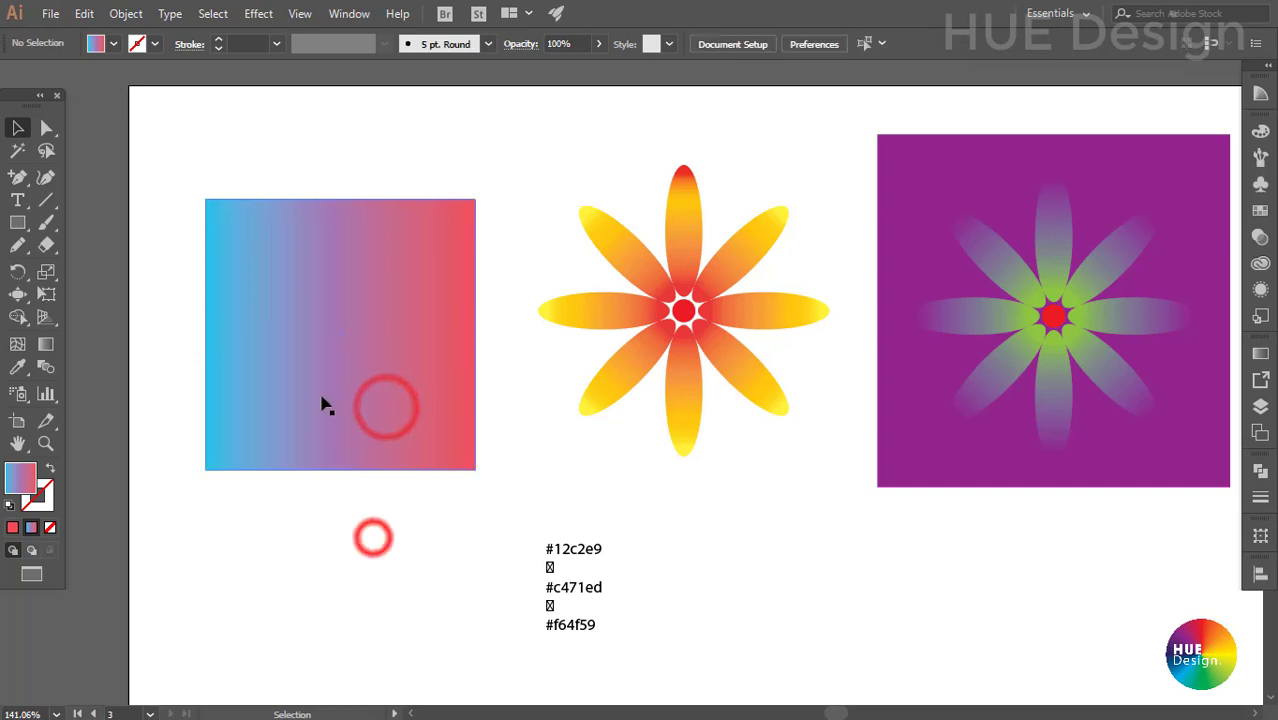
left_click(322, 398)
left_click(359, 522)
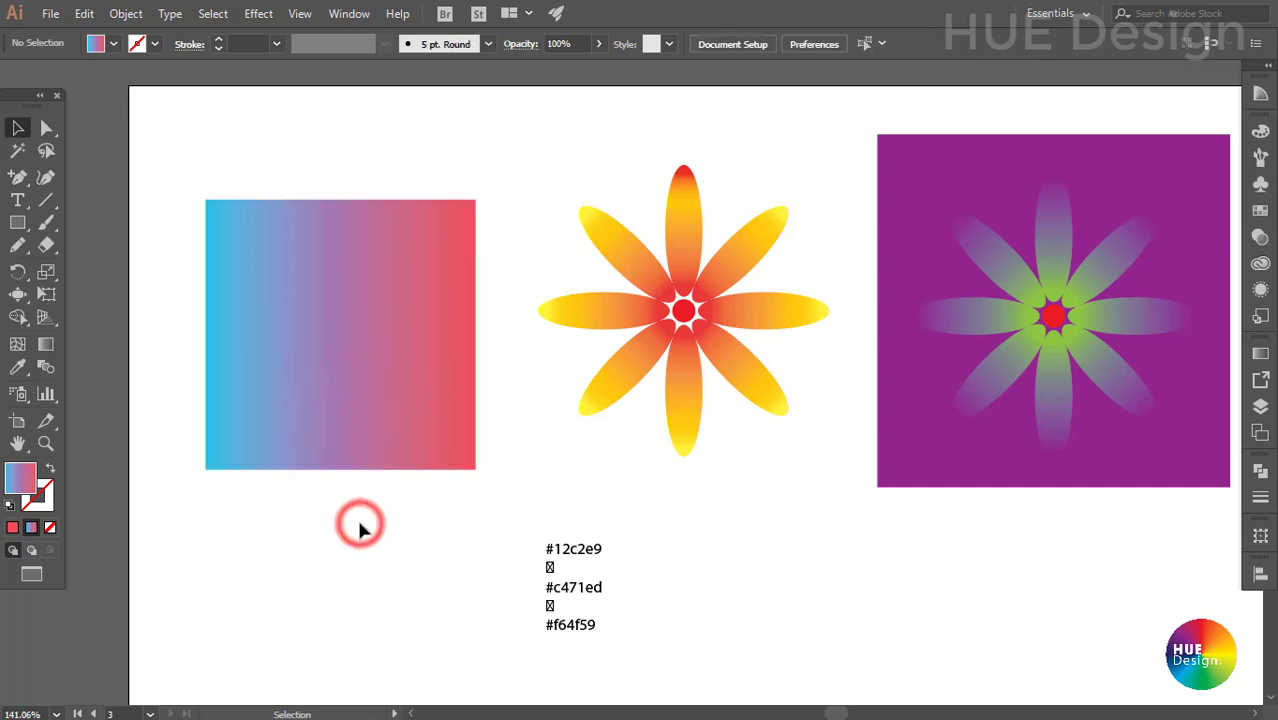
left_click(359, 391)
key("ctrl+shift+a")
left_click(670, 560)
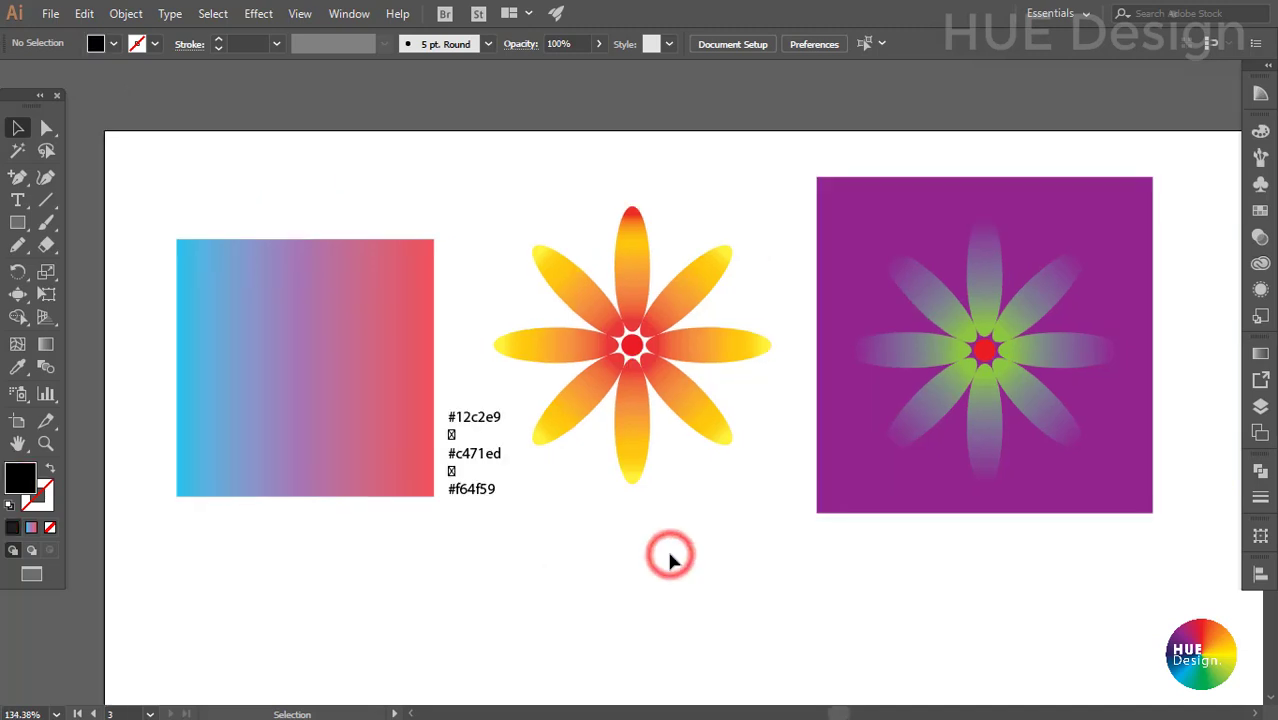